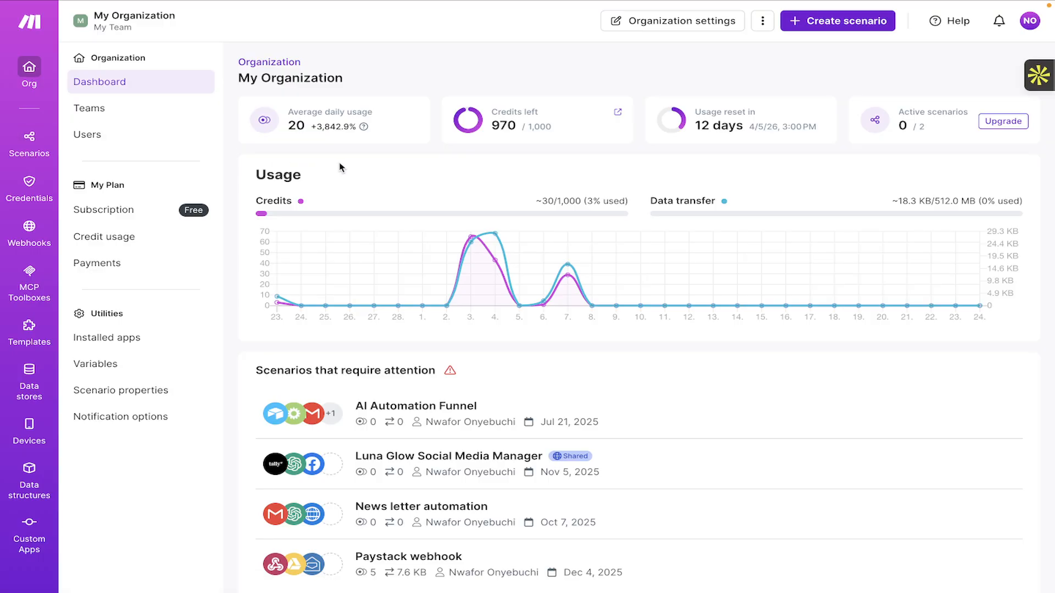
Go to the Scenarios list in Make and create a new blank scenario.
click(33, 148)
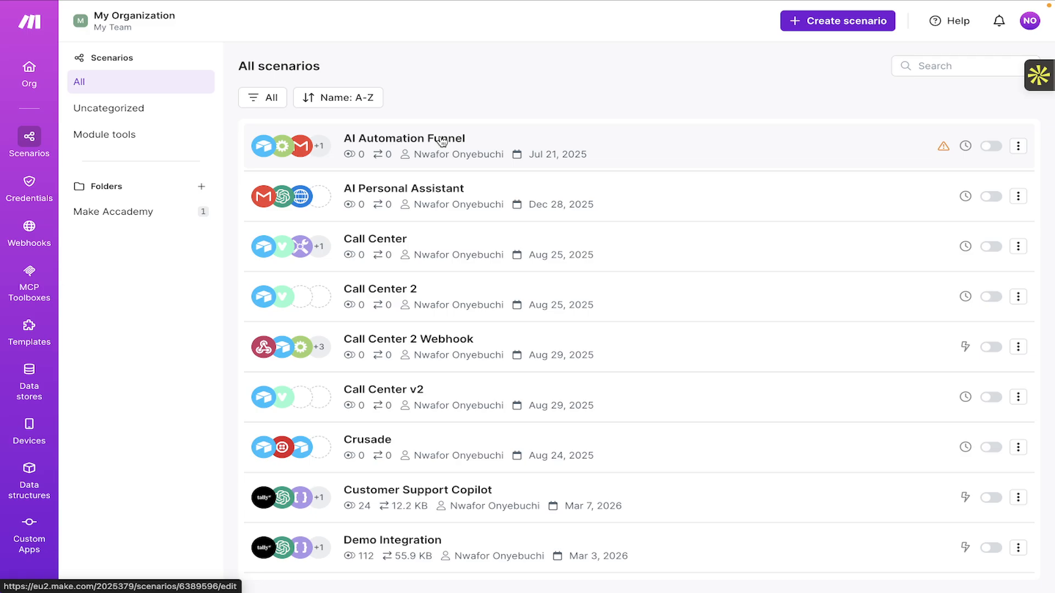
click(822, 31)
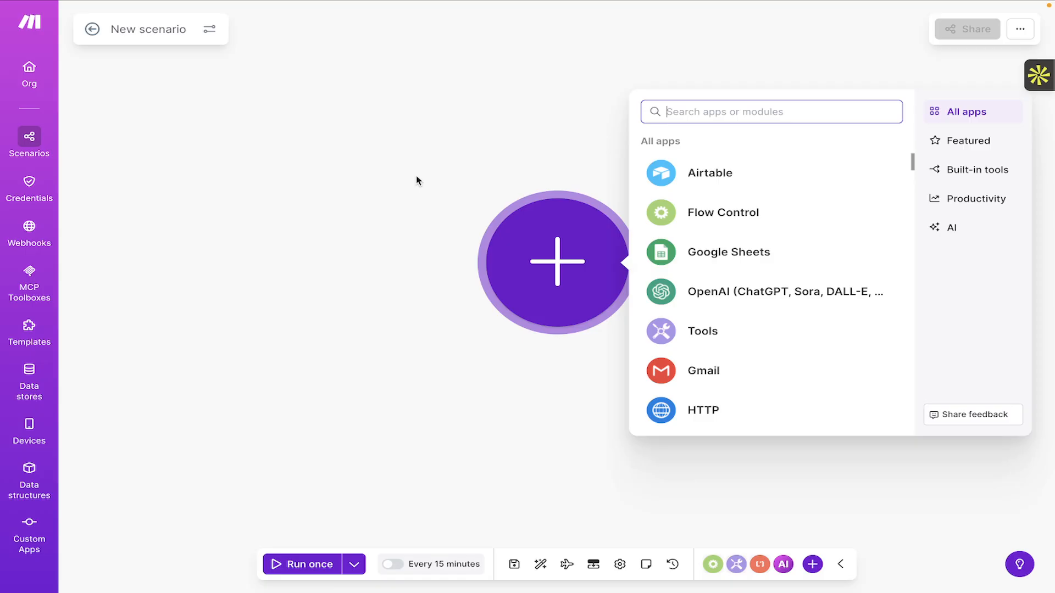
Switch to the Tally tab to show the Home dashboard of existing forms.
mouse_move(111, 26)
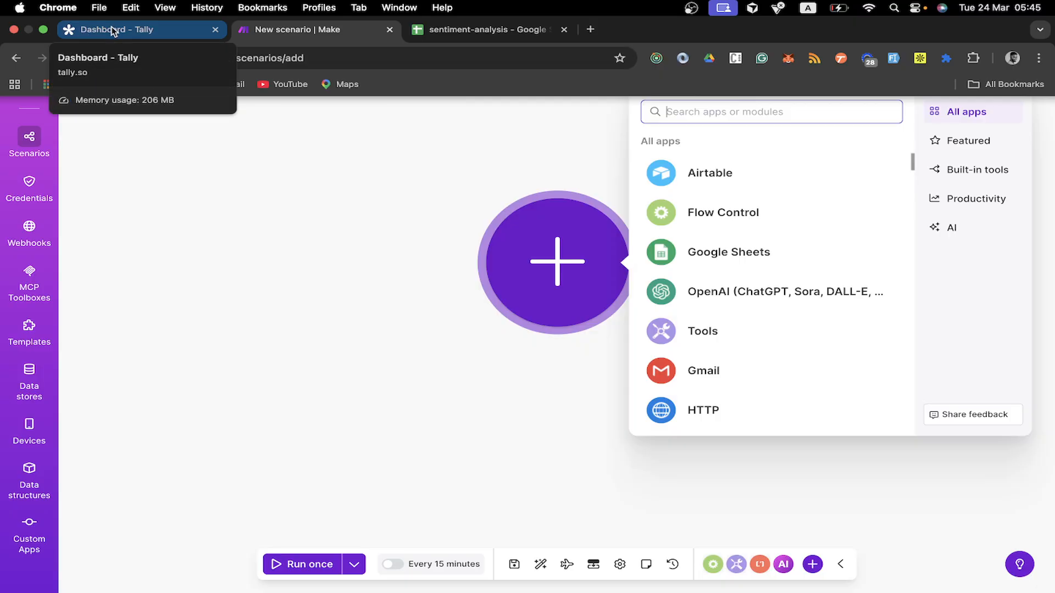
click(111, 28)
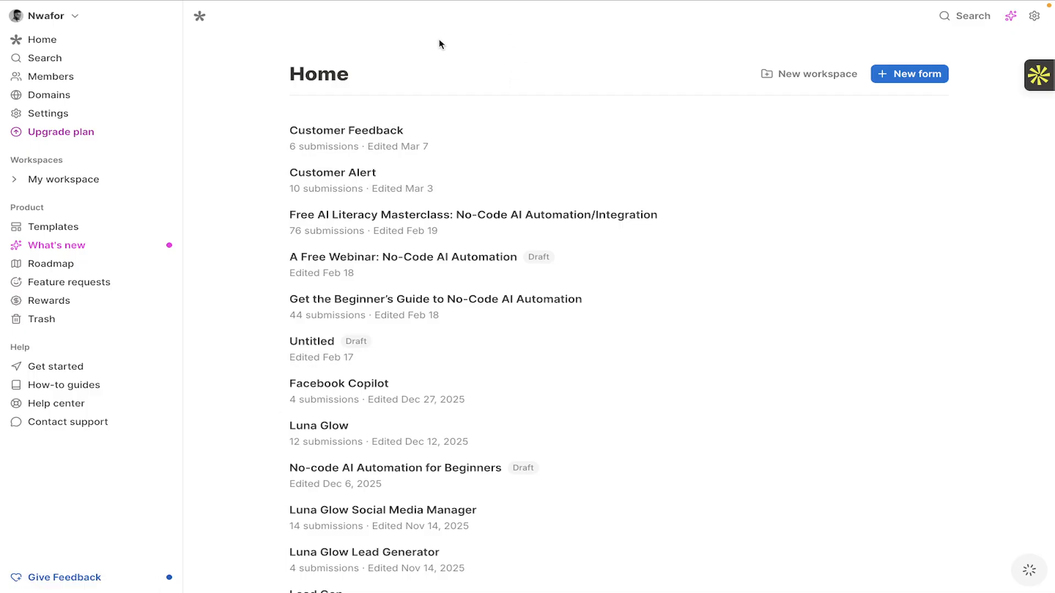
mouse_move(358, 5)
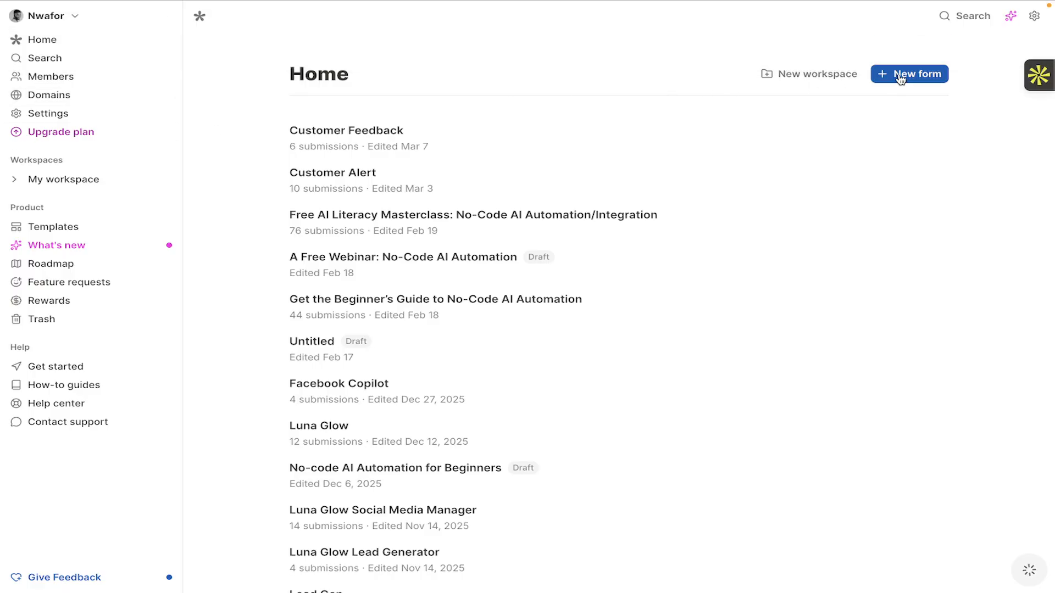
Create a new Tally form titled 'Support Feedback' from scratch, leaving one empty block.
click(899, 79)
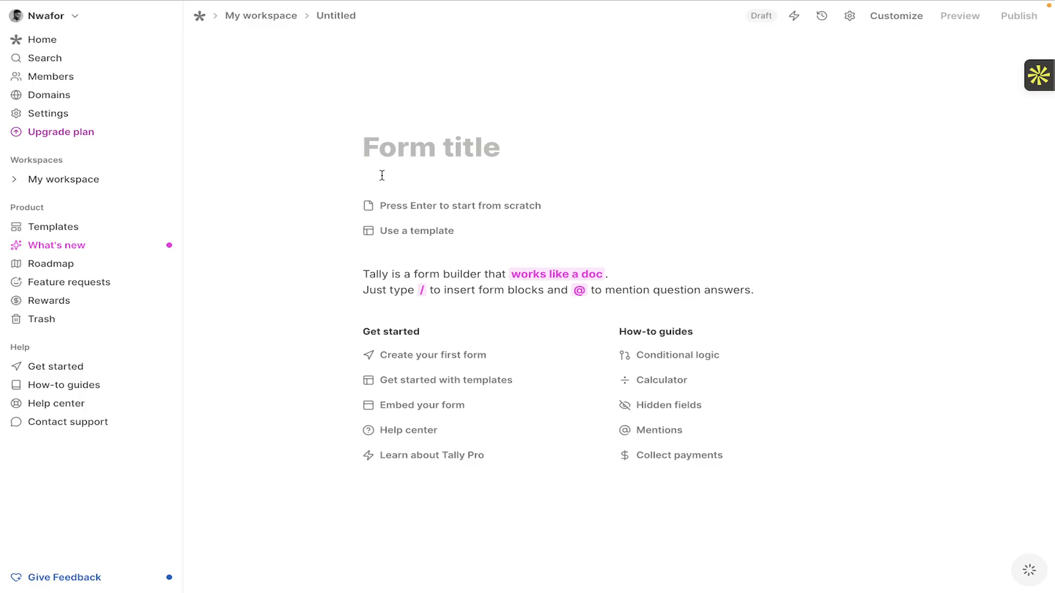
click(422, 146)
text(Support)
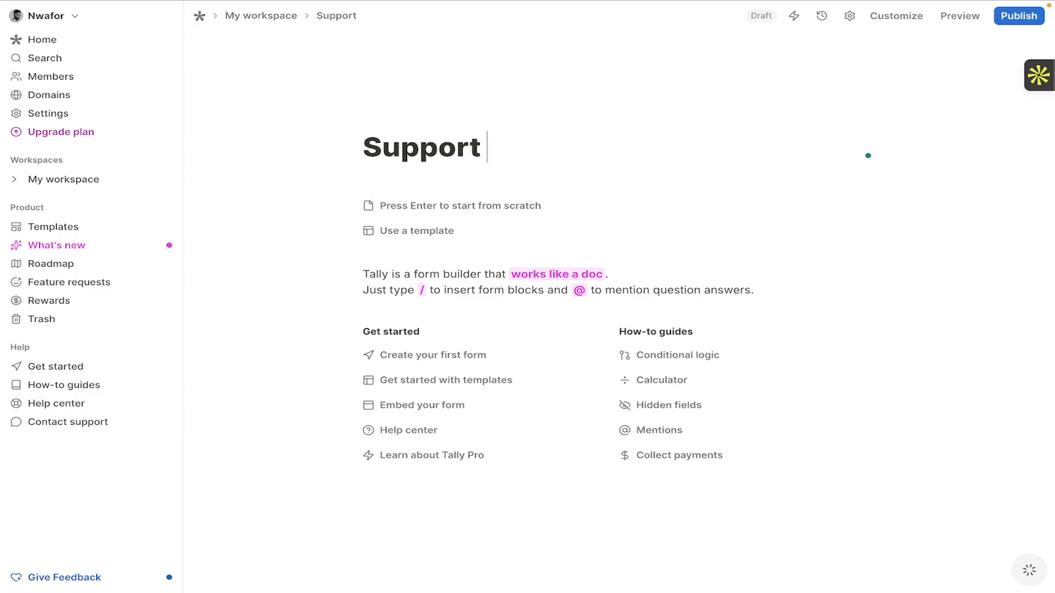
text( Feedbac)
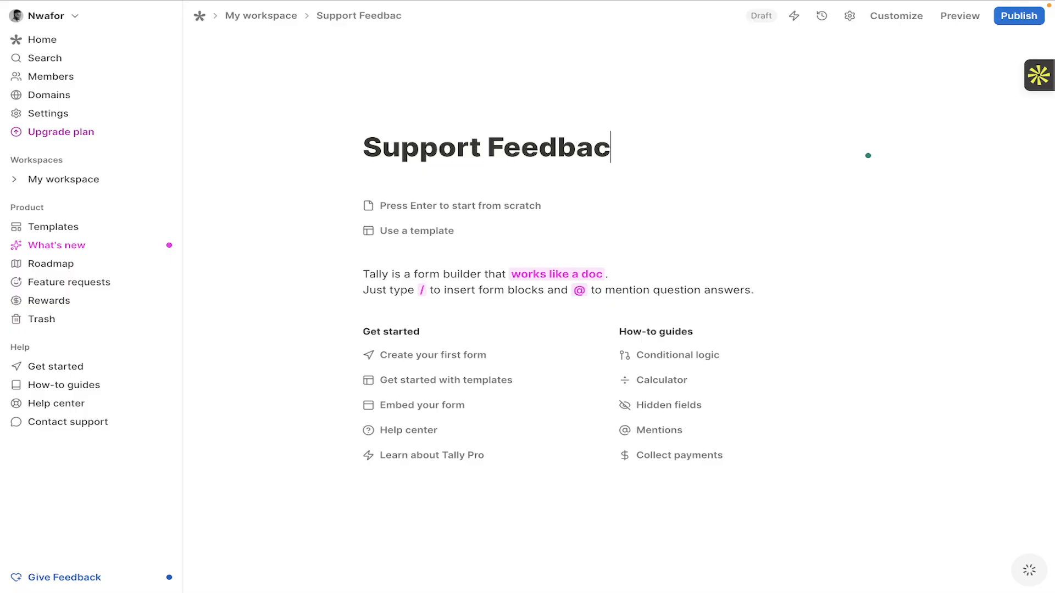
text(k)
key(Return)
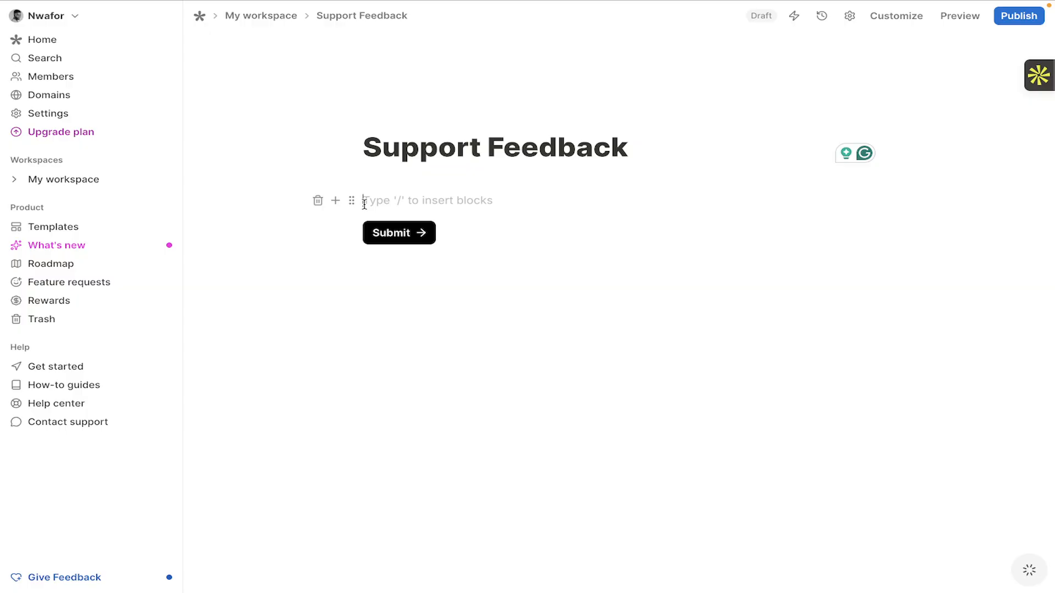
text(Name)
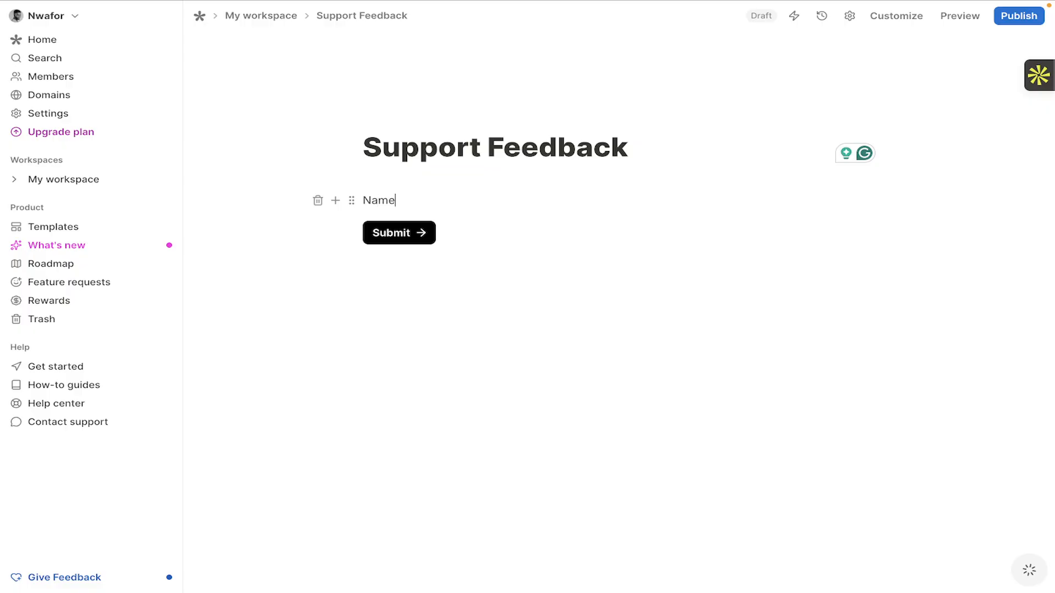
key(BackSpace)
key(BackSpace)
key(BackSpace)
key(BackSpace)
key(BackSpace)
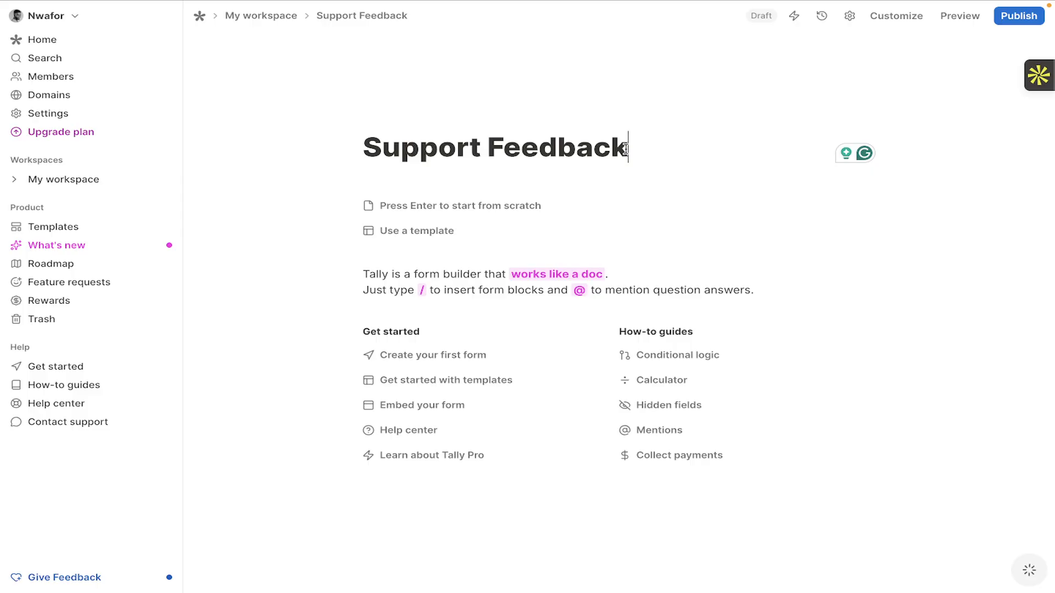
key(Return)
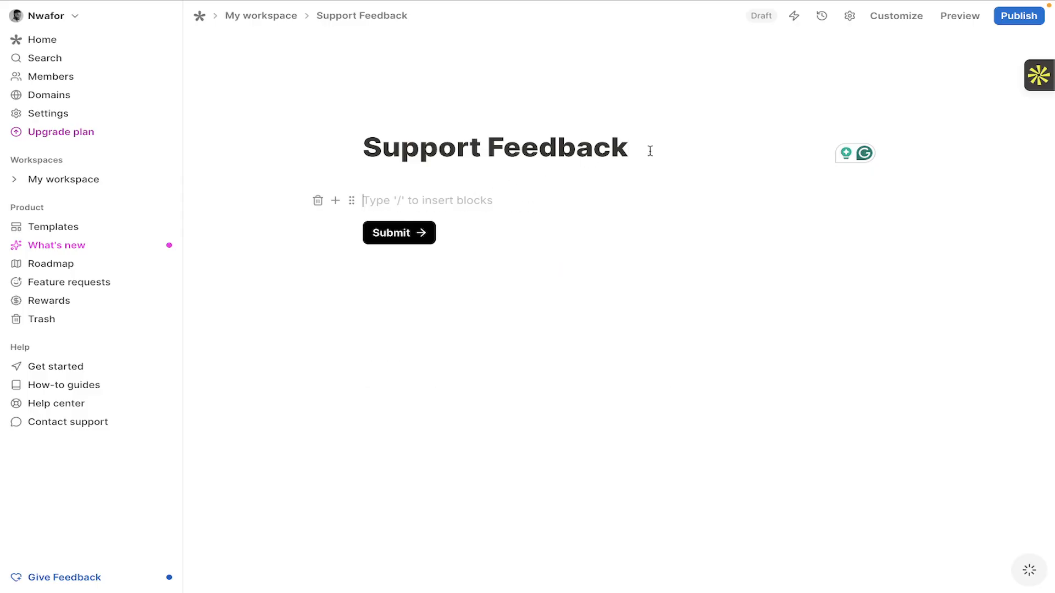
Insert a Short answer question titled 'Name'.
click(336, 201)
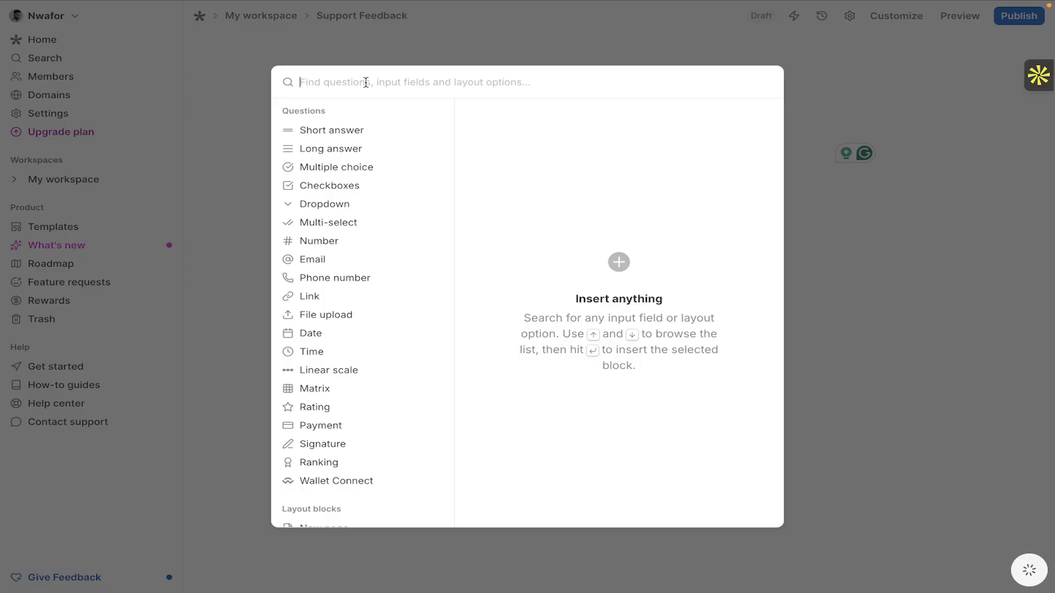
text(s)
key(BackSpace)
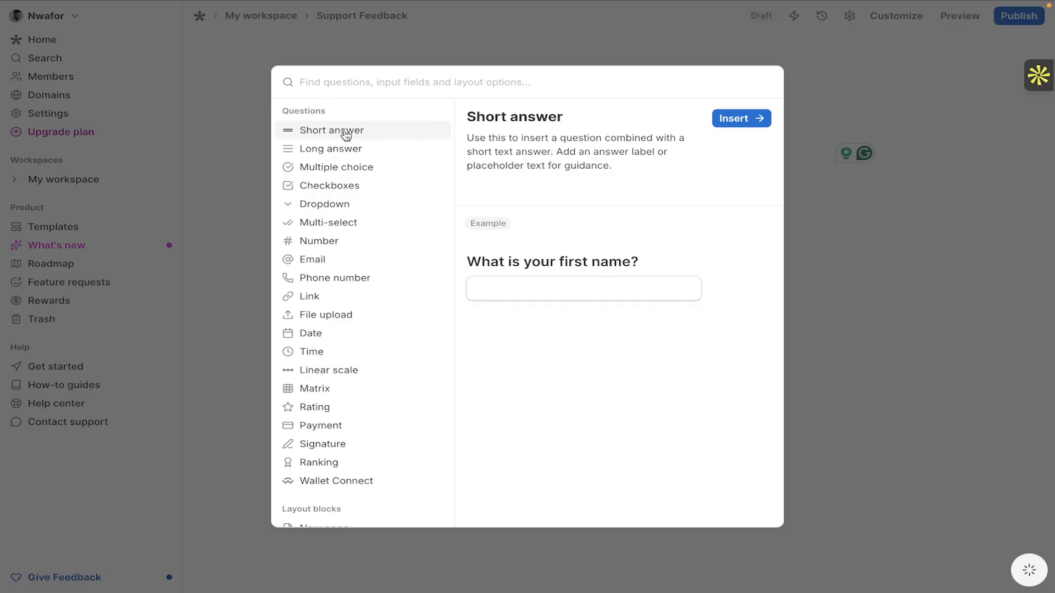
click(729, 120)
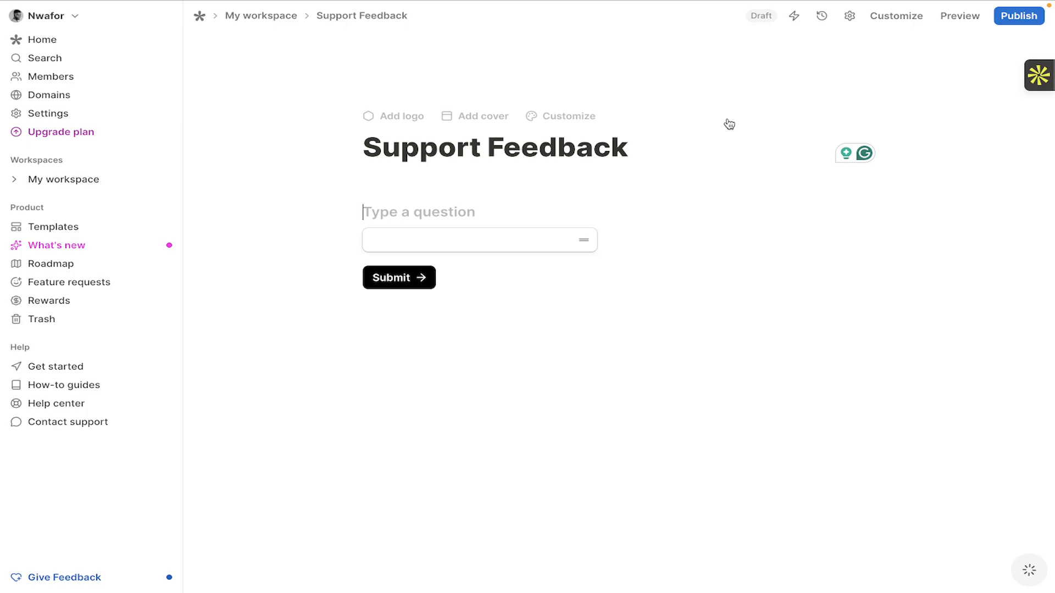
click(392, 216)
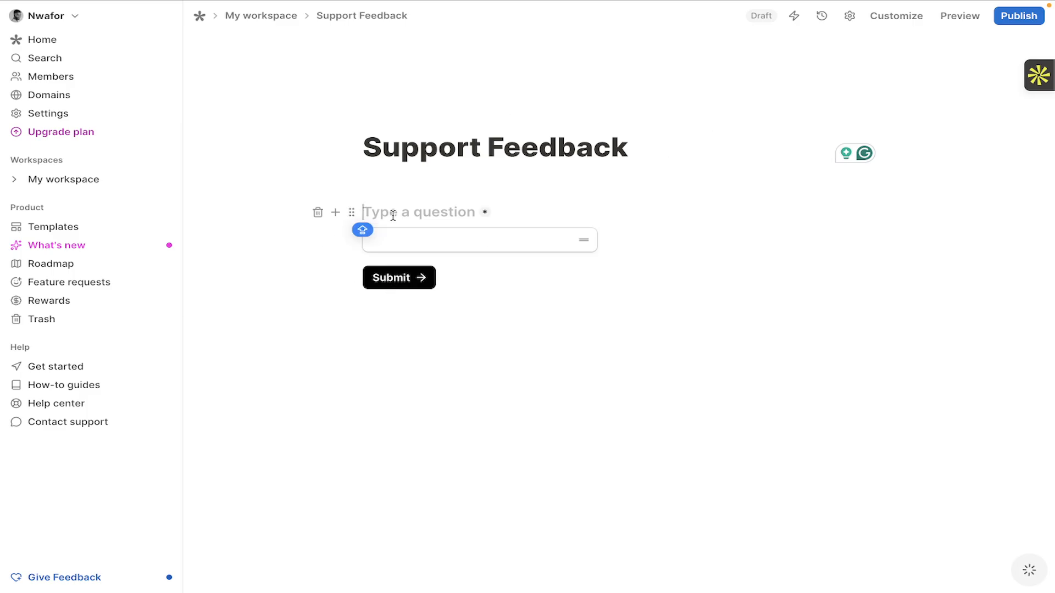
text(Name)
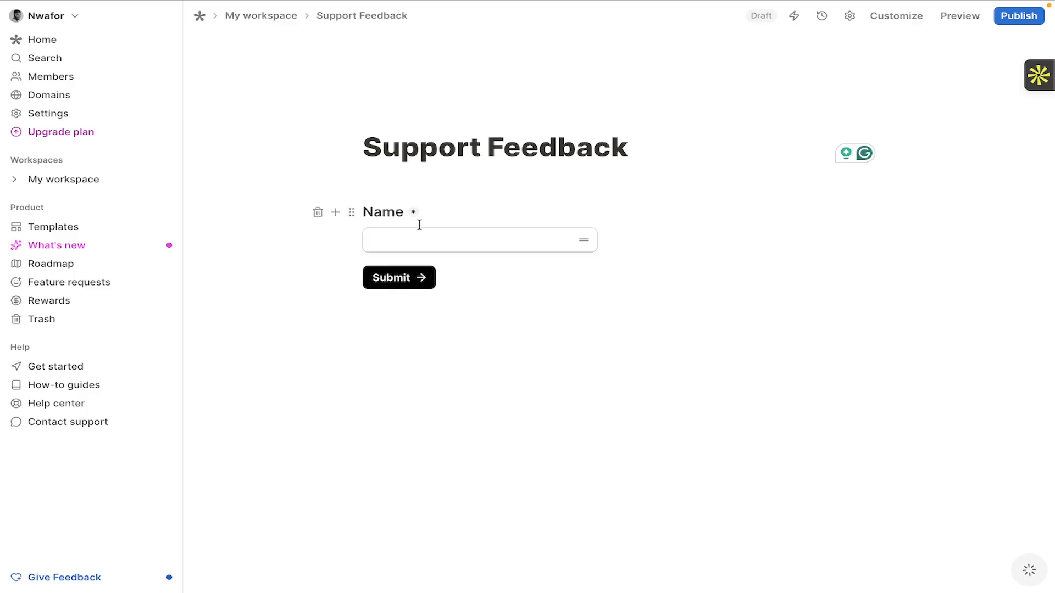
Add an Email question titled 'Email' below the Name question.
click(337, 240)
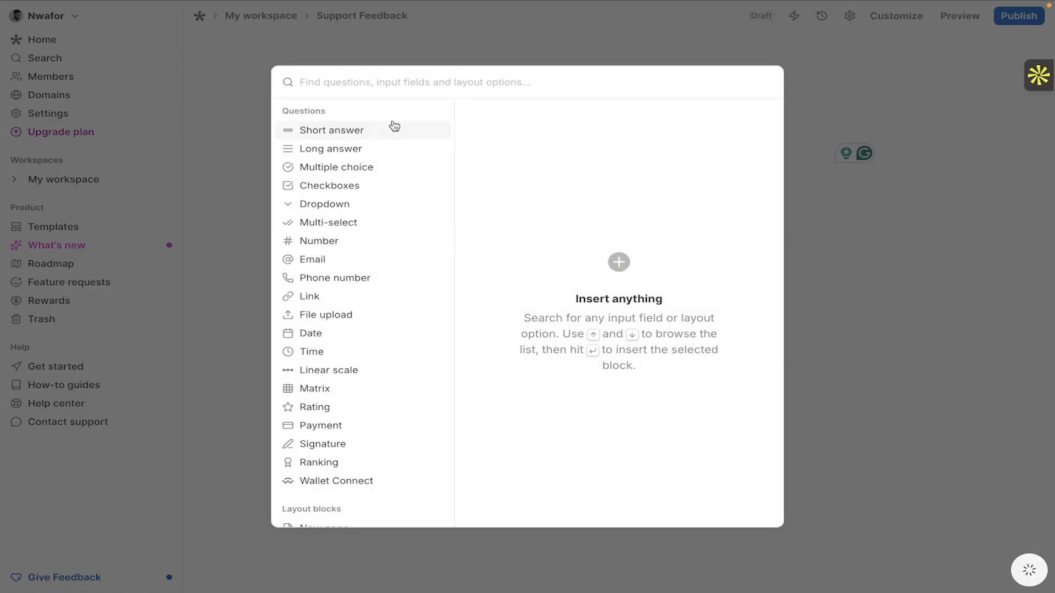
text(ema)
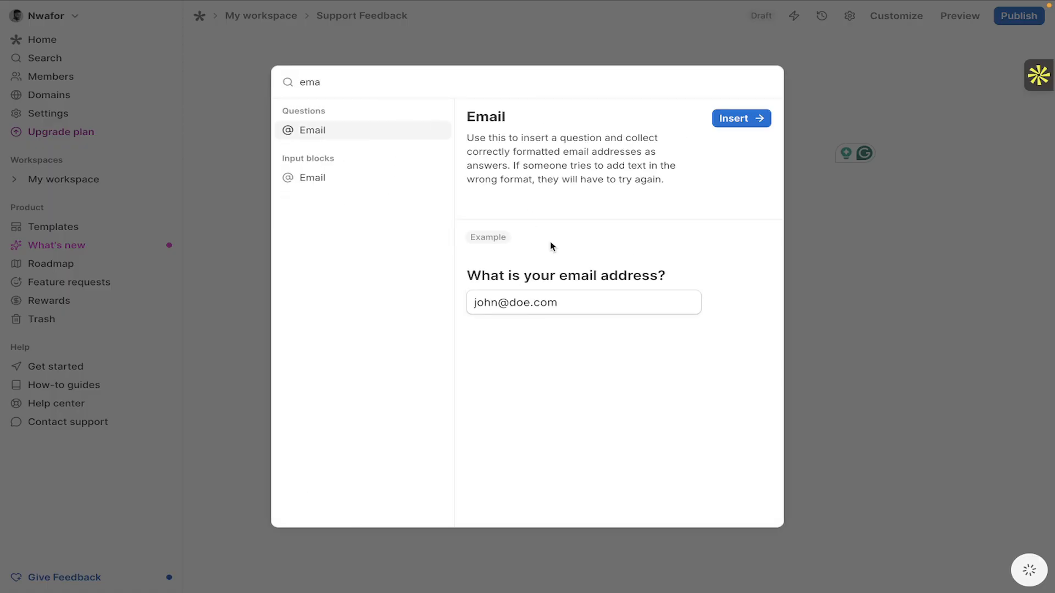
click(736, 125)
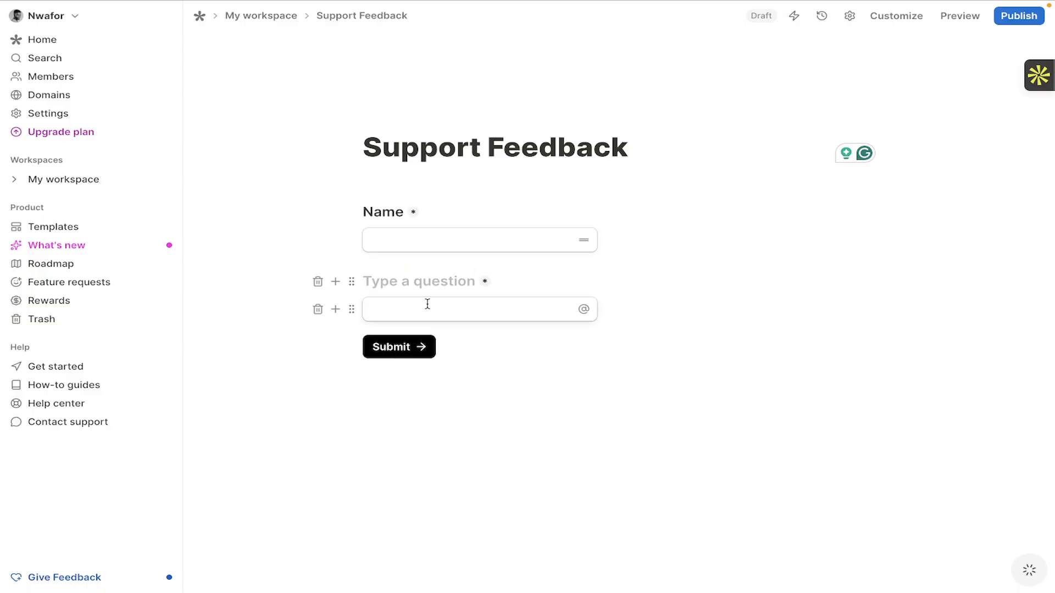
text(Emai;)
key(BackSpace)
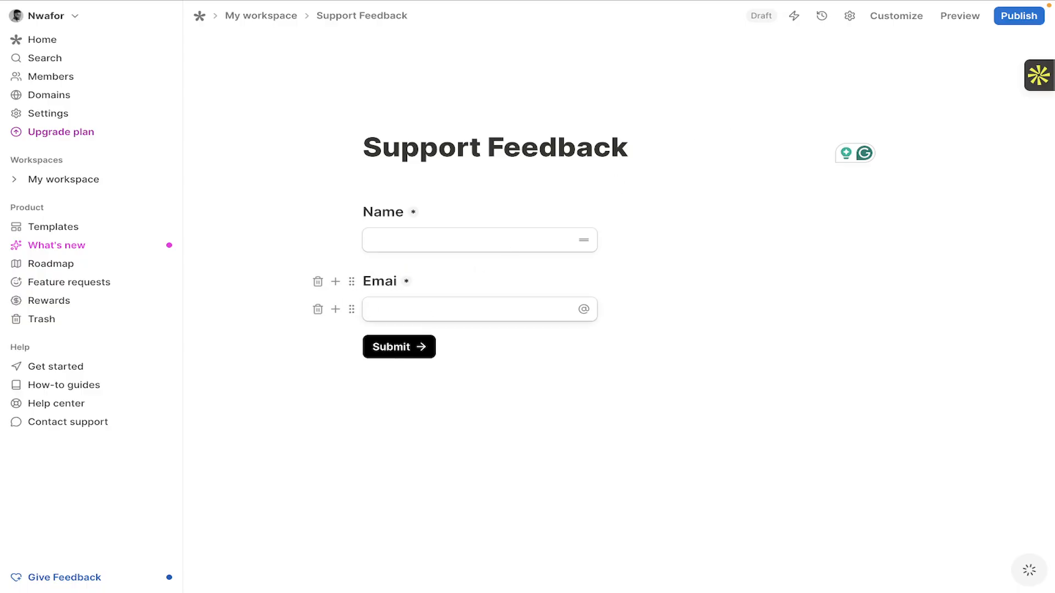
text(l)
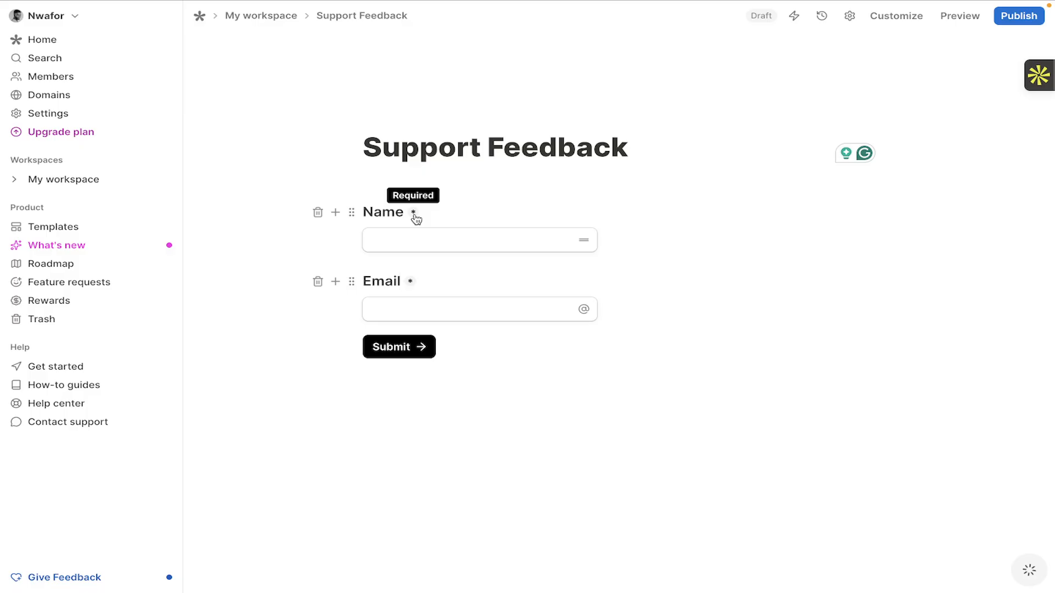
click(335, 309)
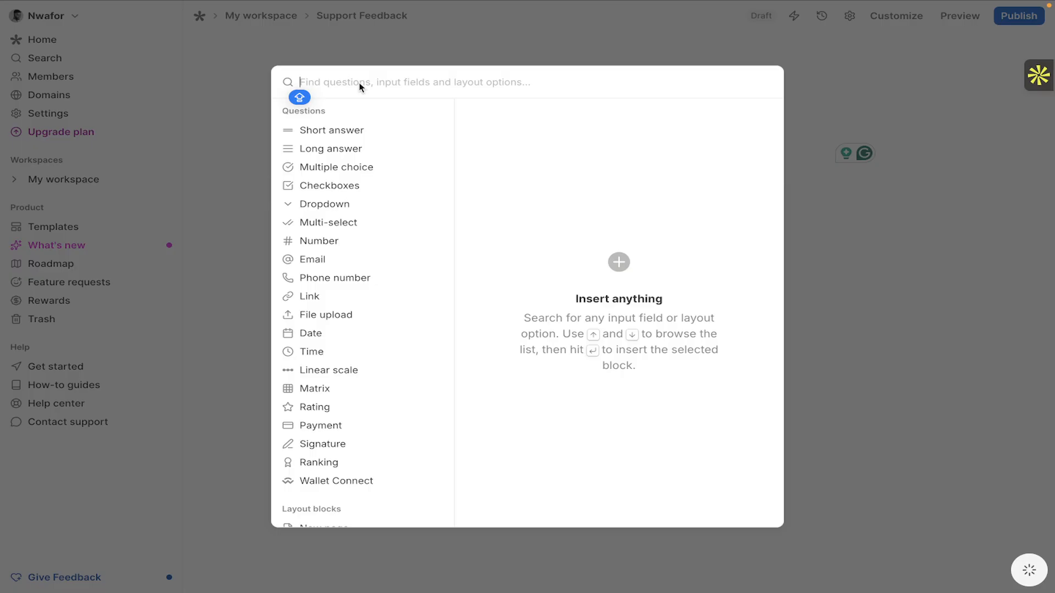
Insert a Long answer question titled 'Please your experience with our services' below Email.
text(lo)
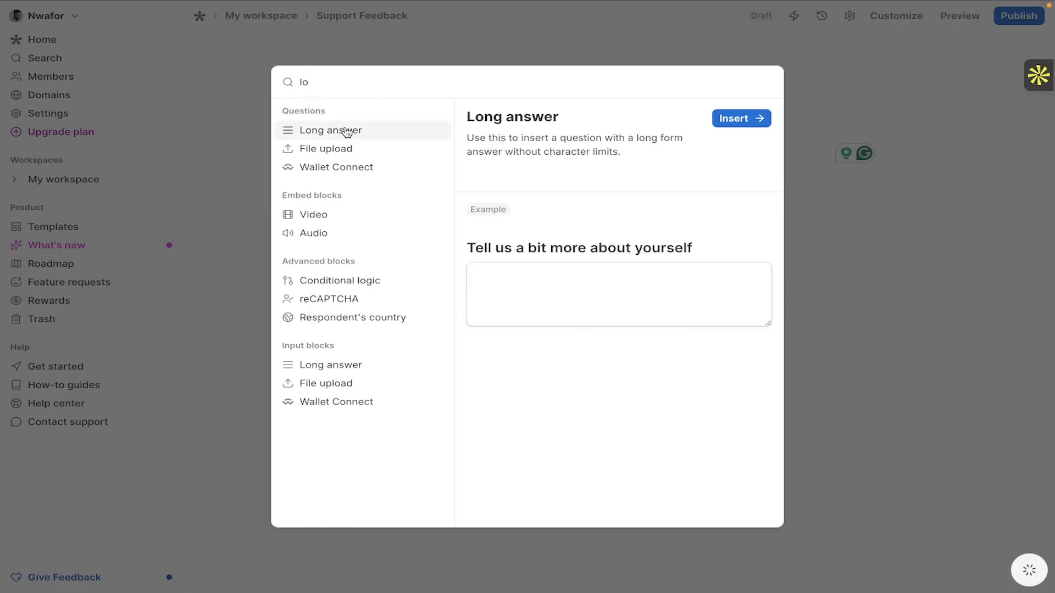
click(721, 121)
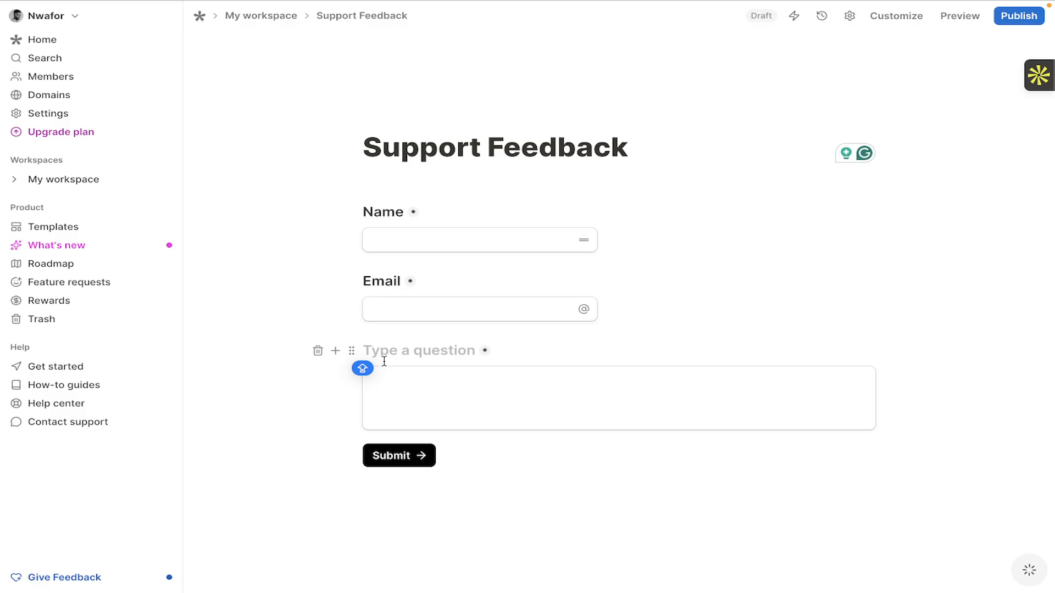
text(P)
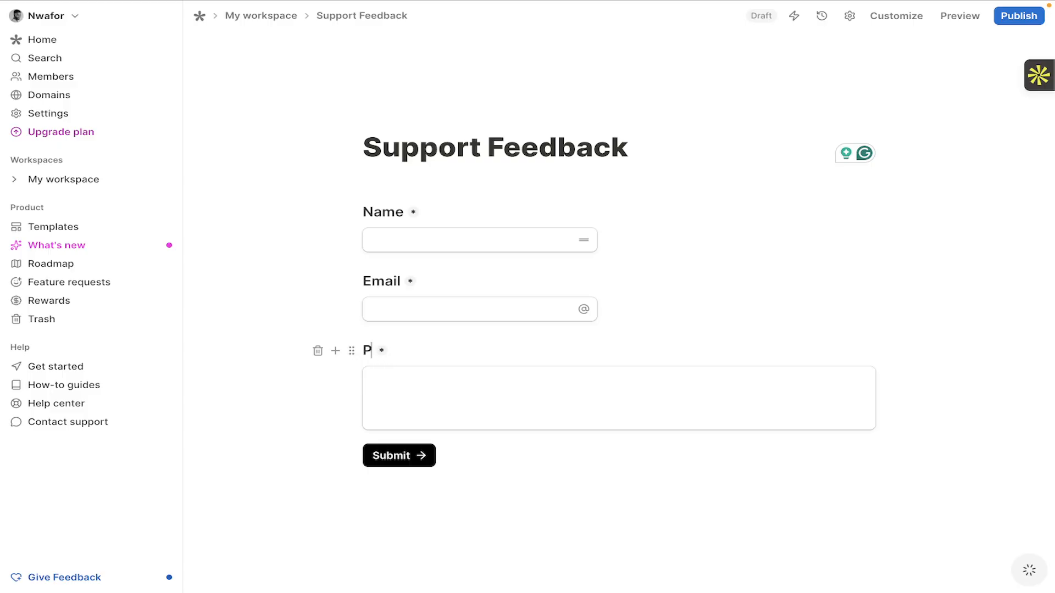
text(lease your)
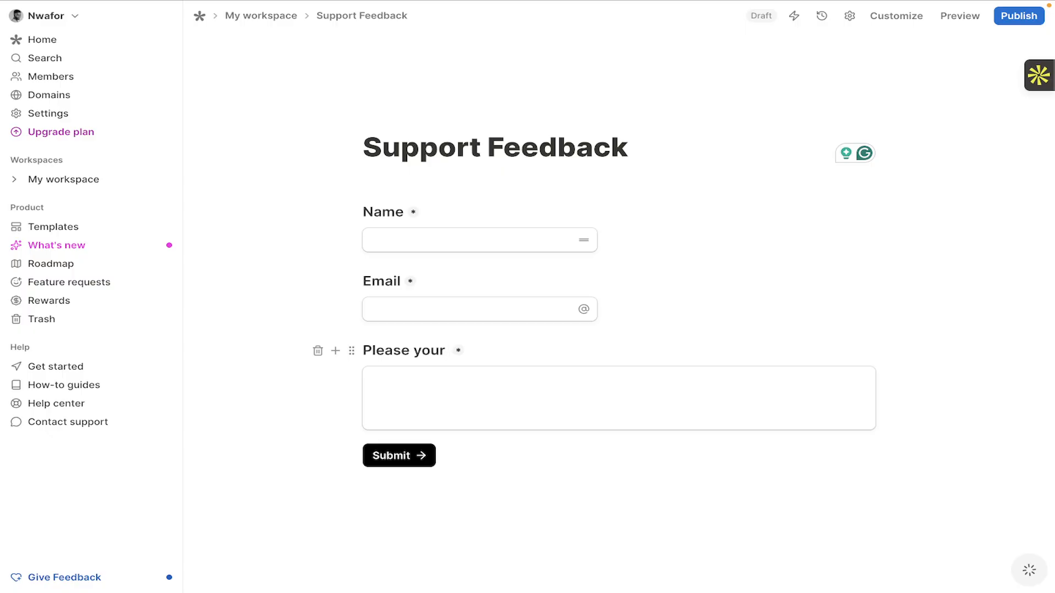
text( experience )
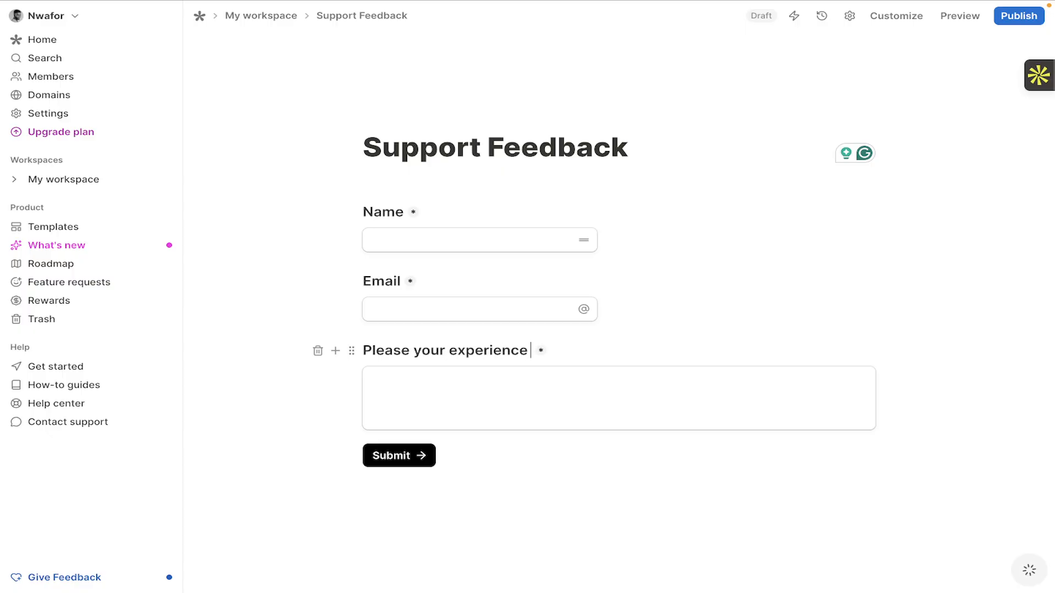
text(with our services)
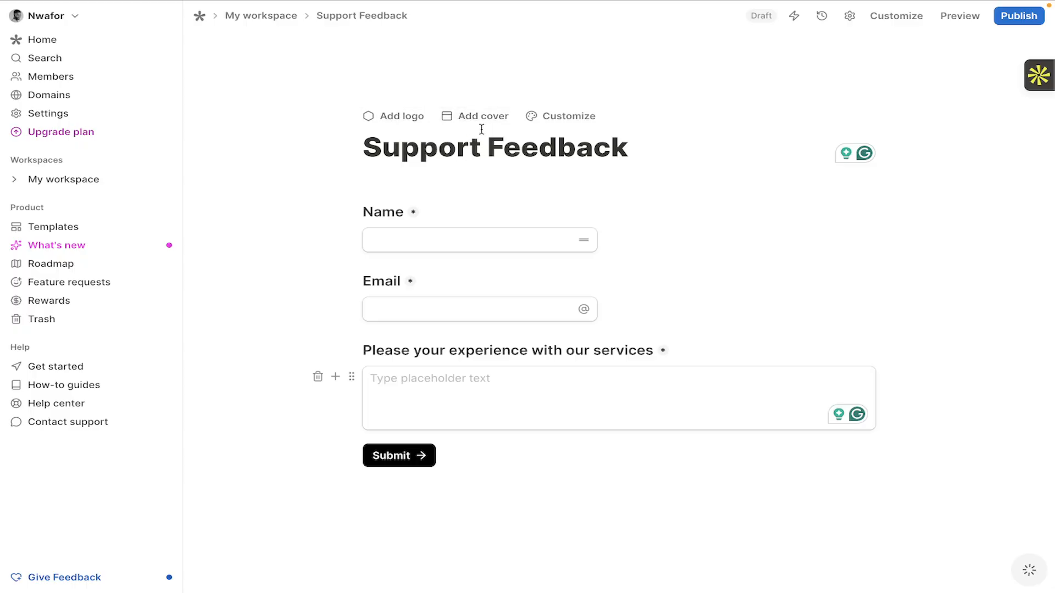
click(560, 123)
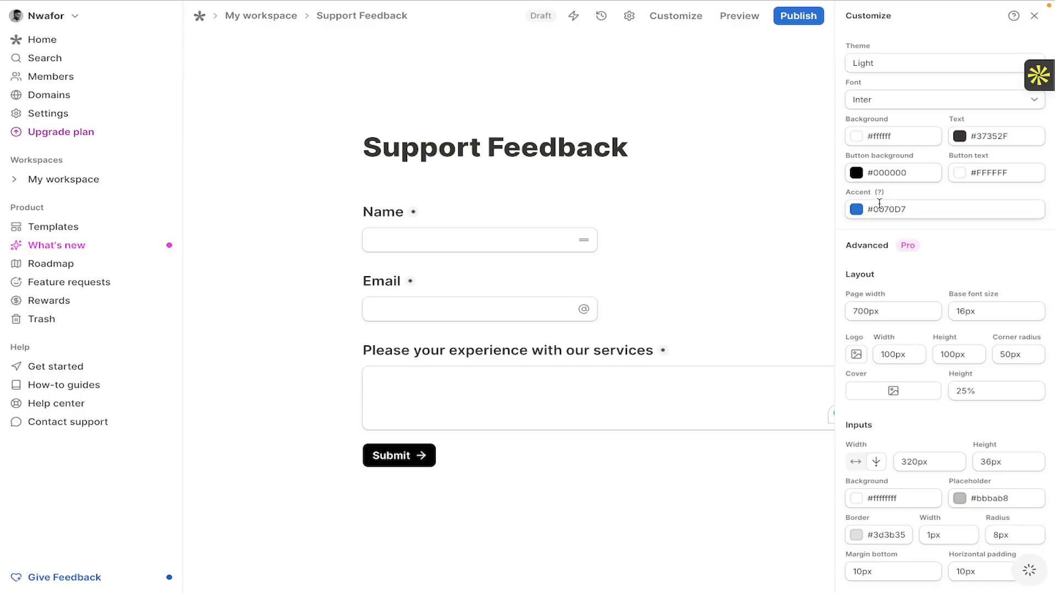
click(485, 383)
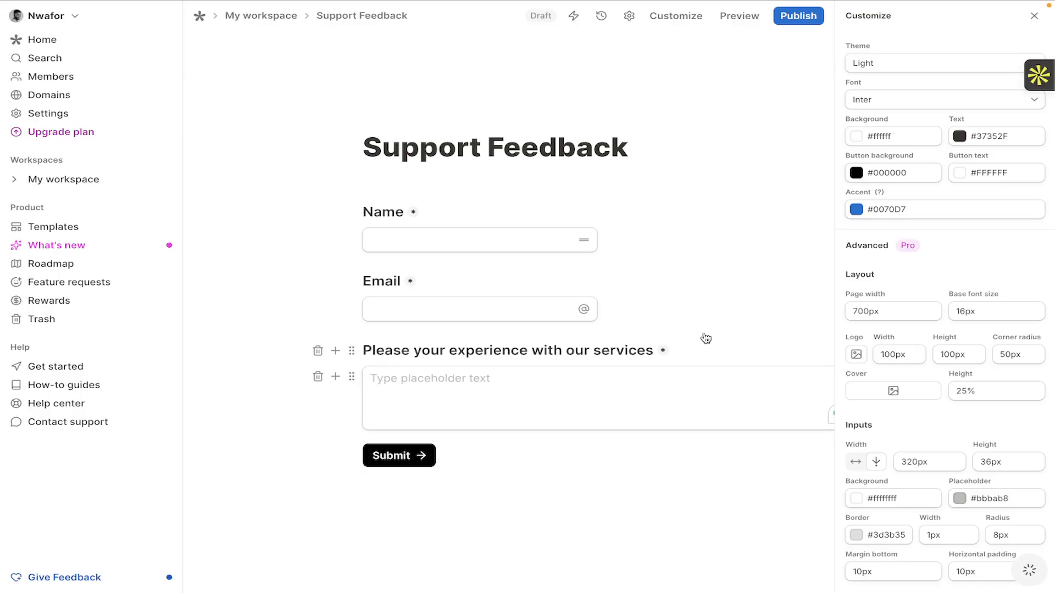
click(725, 120)
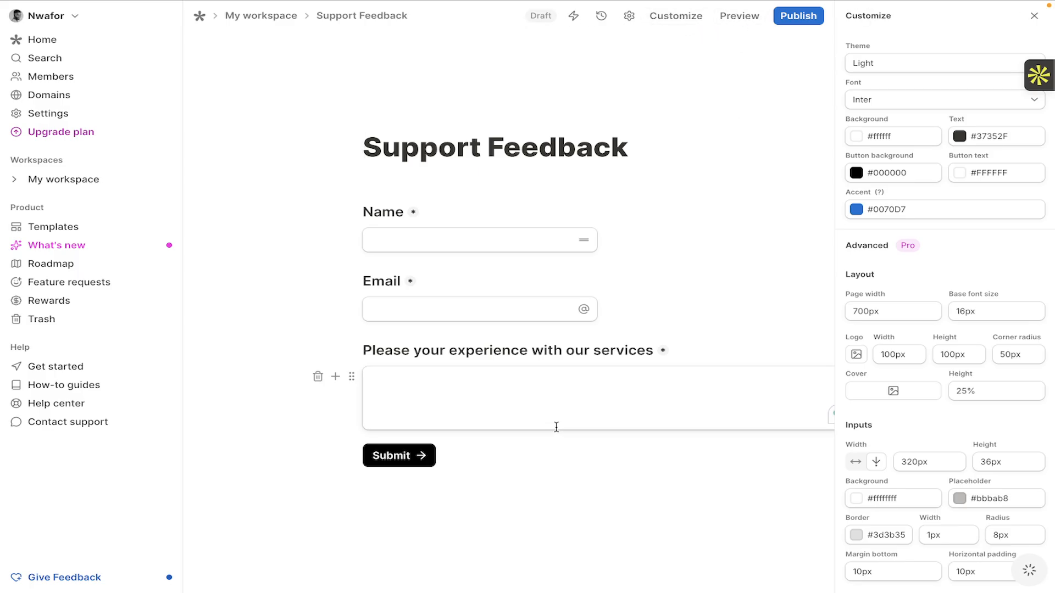
click(454, 392)
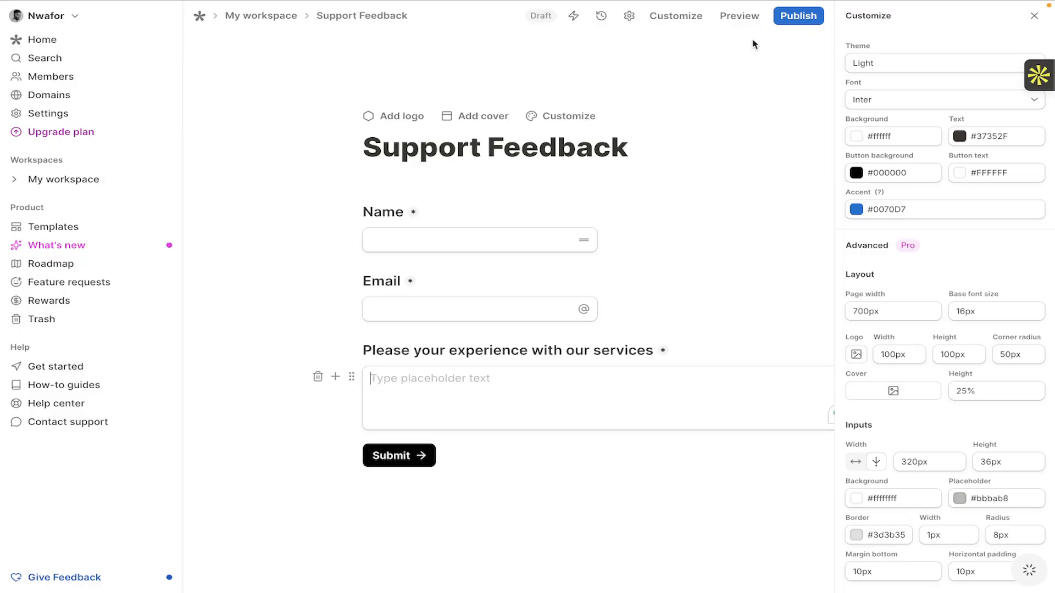
Publish the Support Feedback form and copy its share link.
click(804, 17)
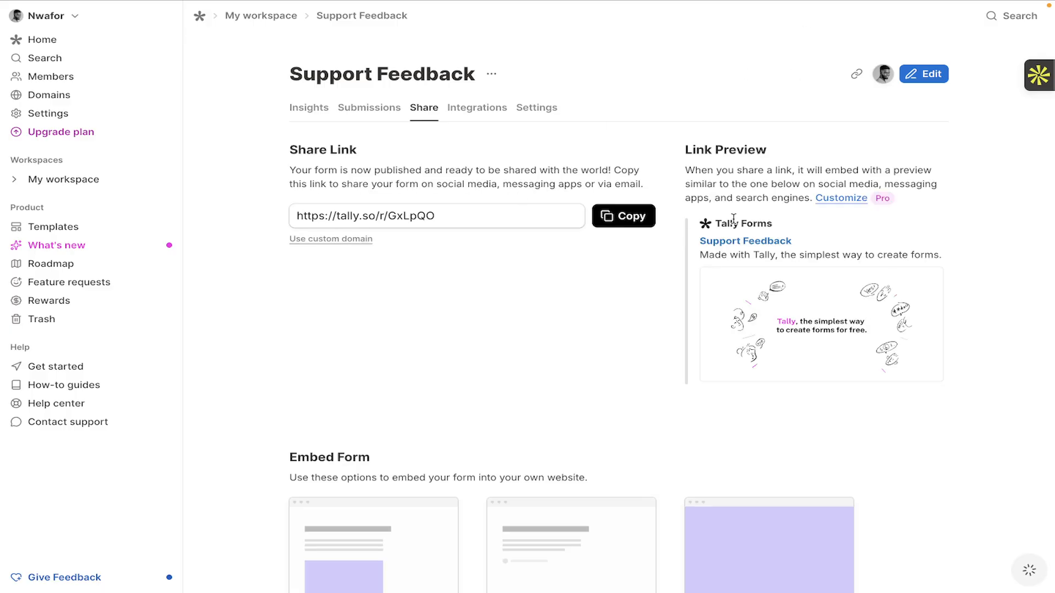
scroll(524, 398, down, 1)
scroll(525, 399, down, 3)
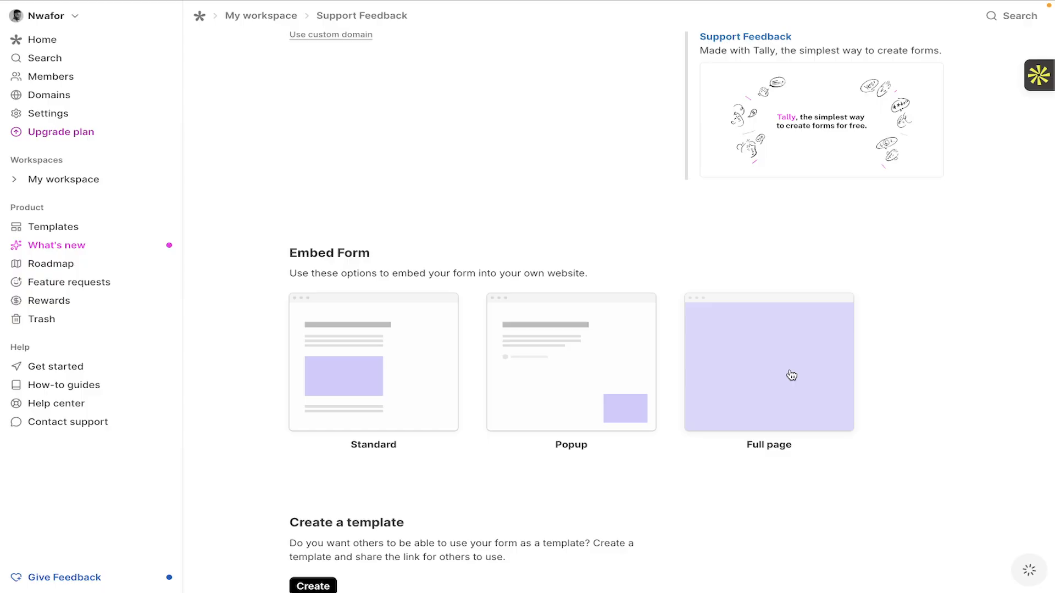
scroll(343, 444, down, 2)
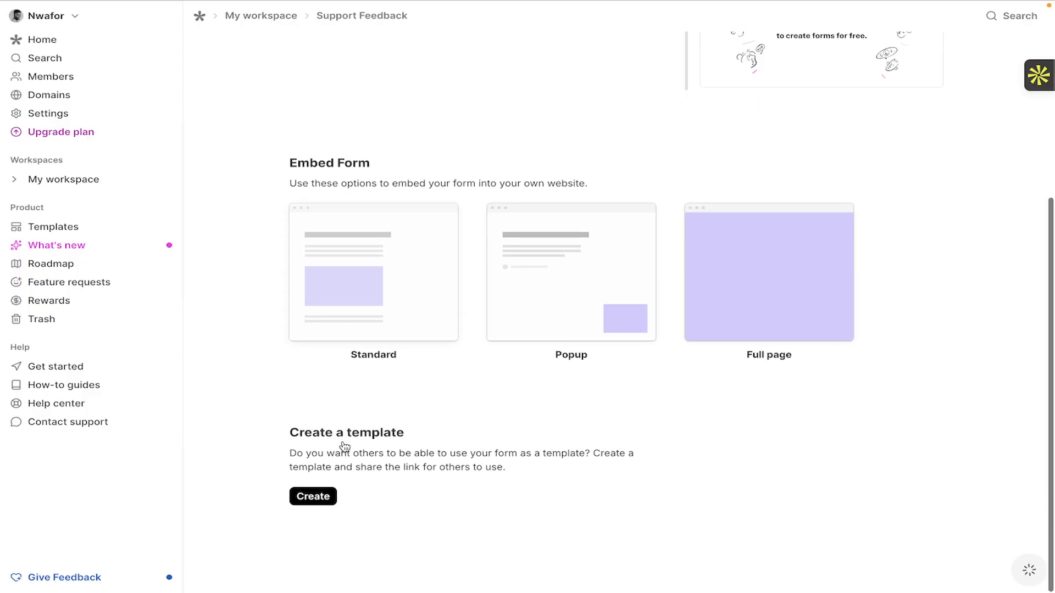
scroll(345, 446, up, 5)
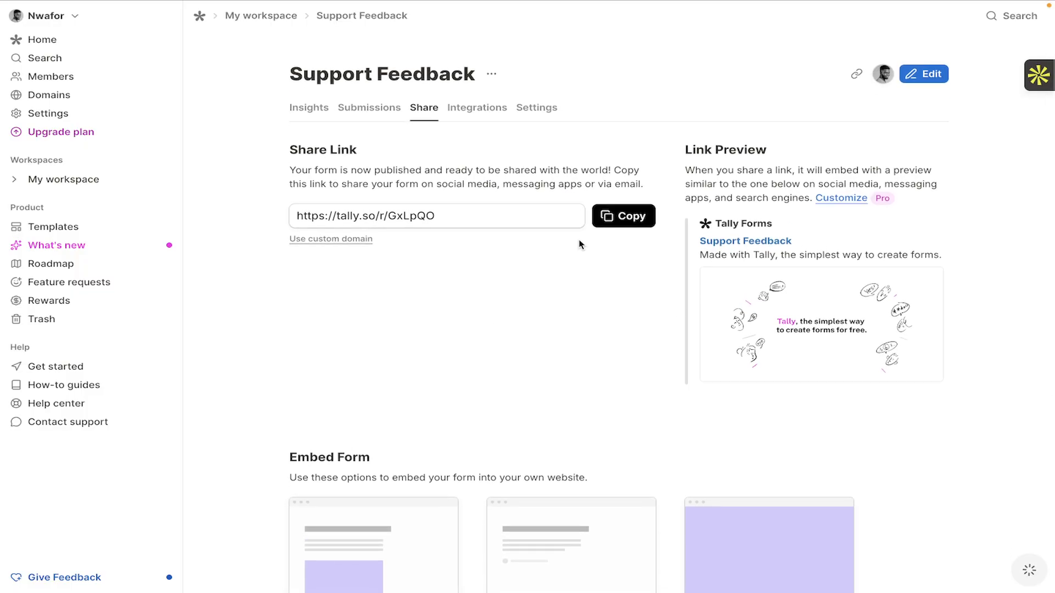
click(624, 216)
Paste the copied form link into a new browser tab.
mouse_move(577, 3)
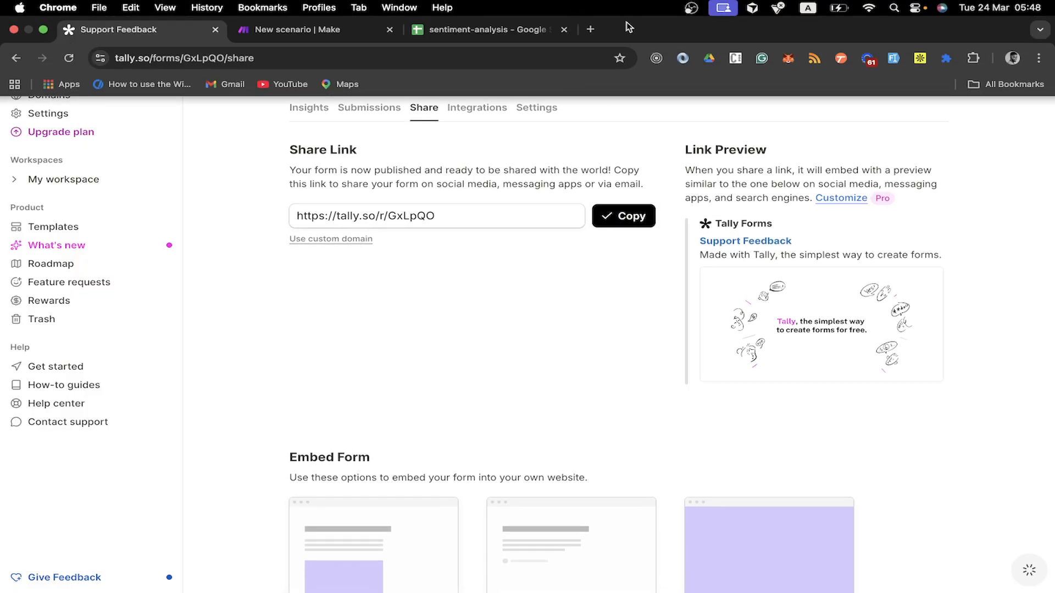
click(590, 29)
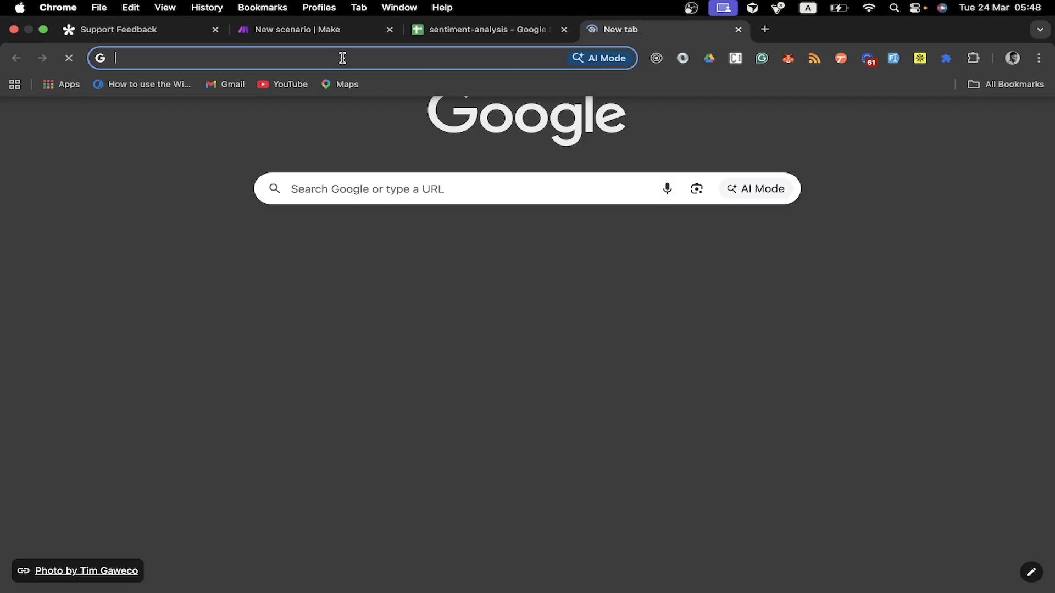
key(super+v)
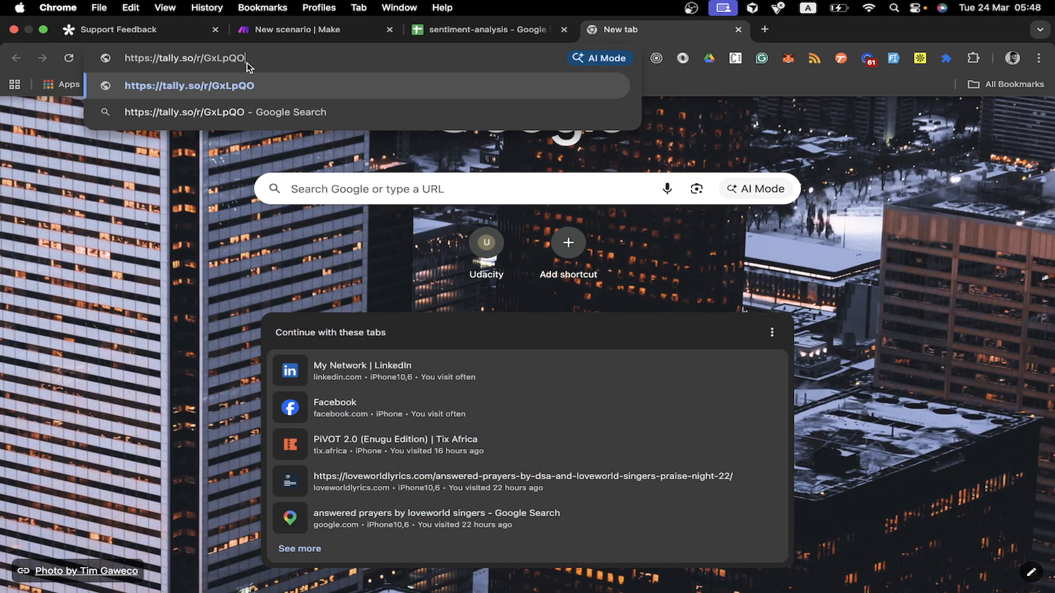
Load the live form and submit a test response with a name, e-mail and 'Awesome experience' feedback.
key(Return)
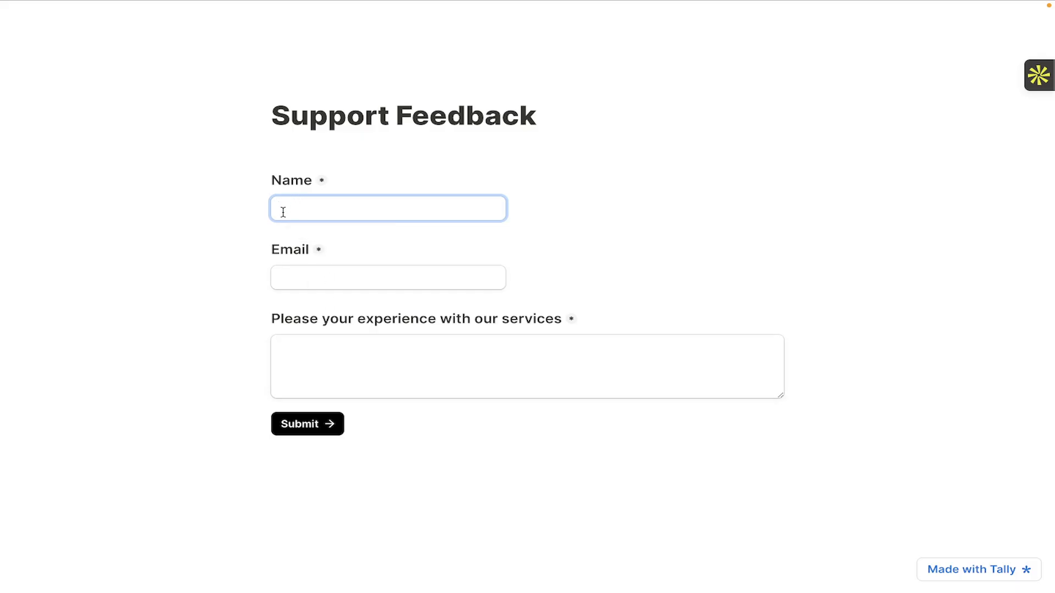
key(Caps_Lock)
text(John Doe)
click(311, 283)
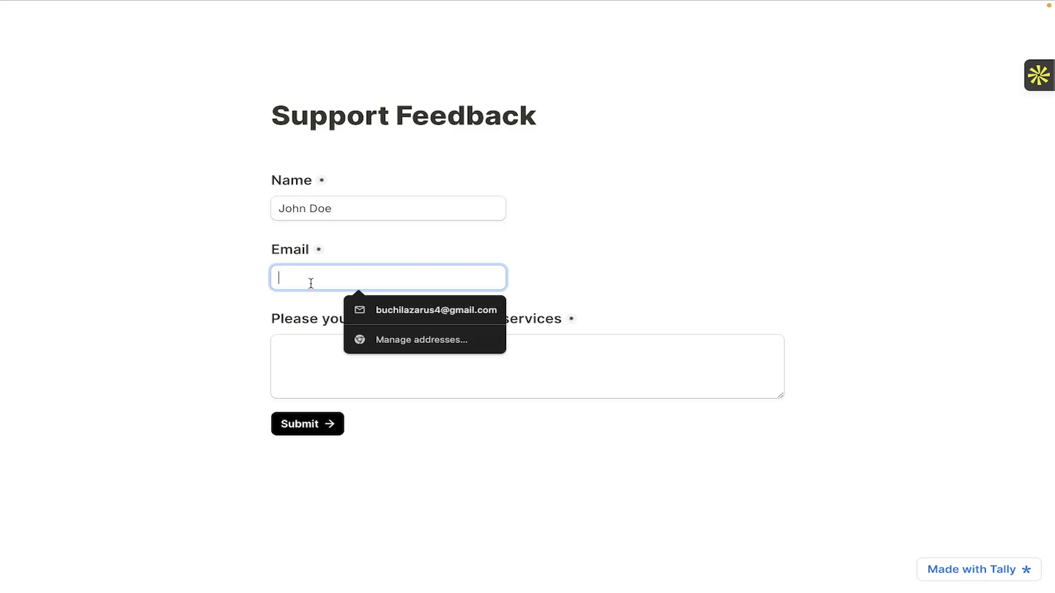
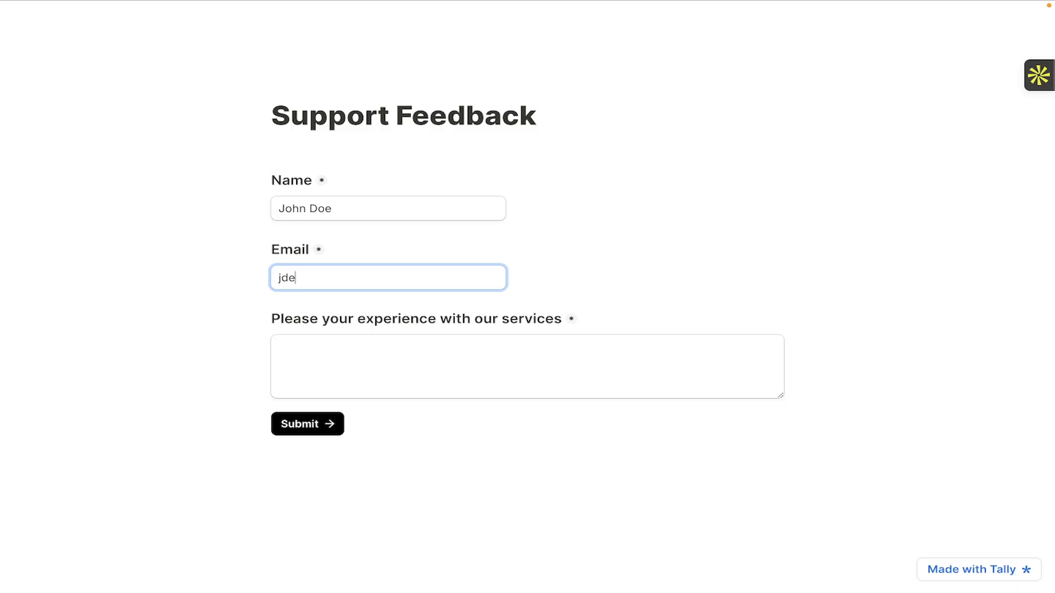
click(334, 353)
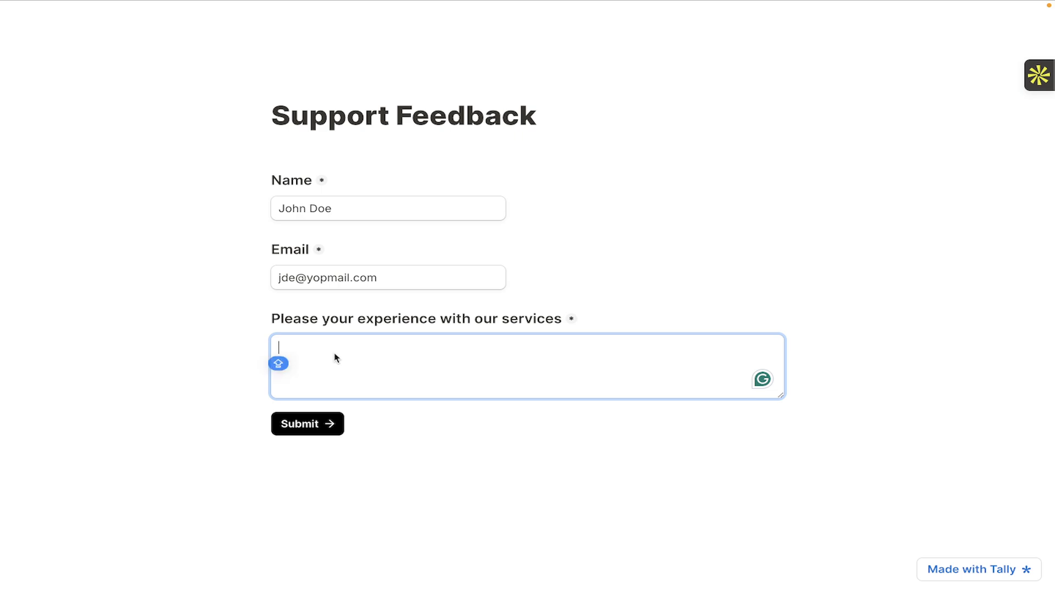
text(A)
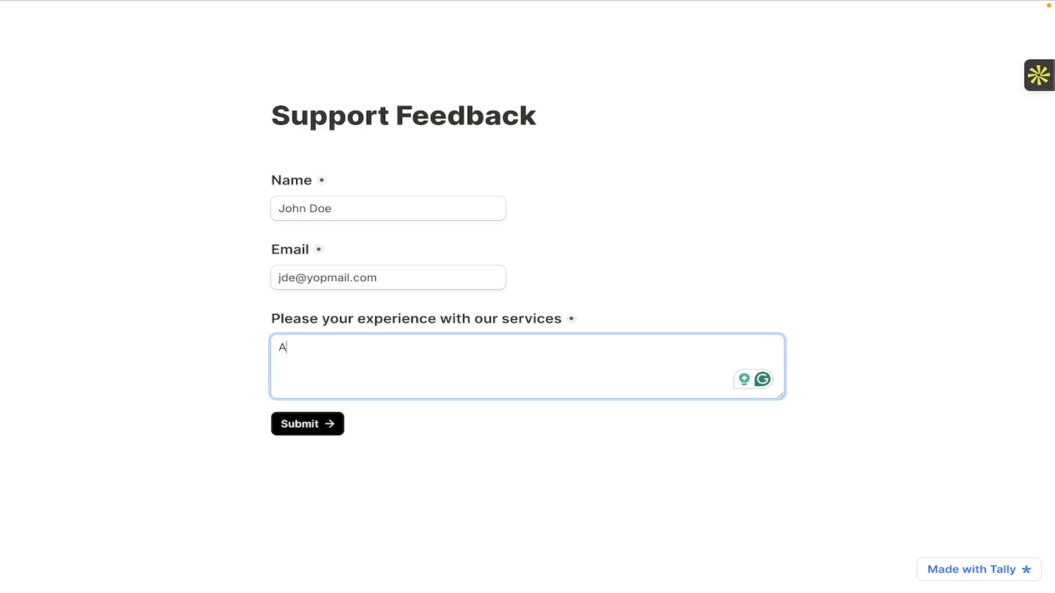
text(ew)
text(wesome)
text( experience)
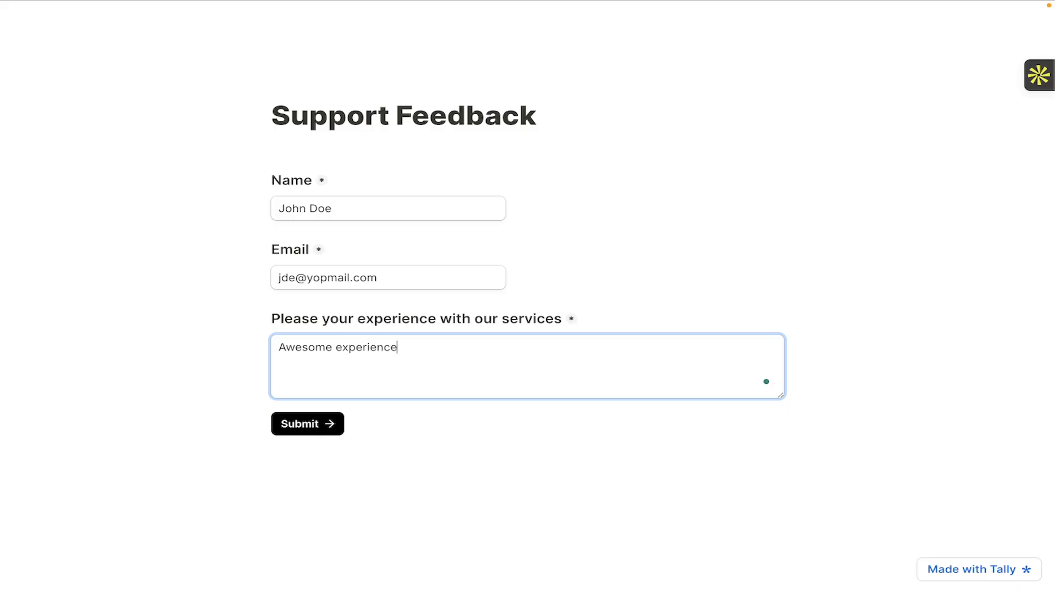
text(. Weldon)
click(305, 426)
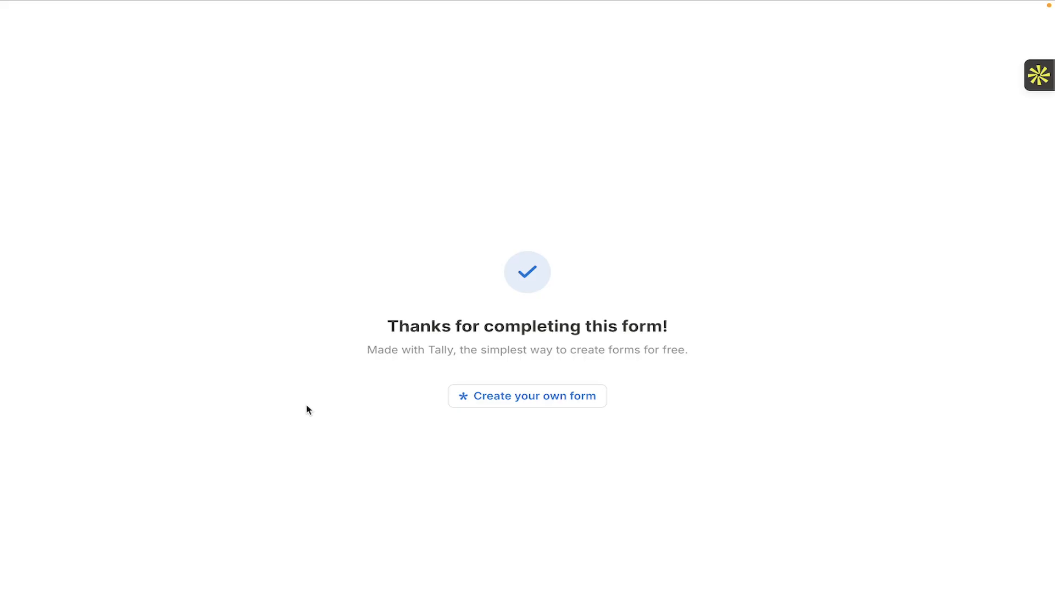
Return to the form's Share page tab.
mouse_move(731, 14)
mouse_move(652, 3)
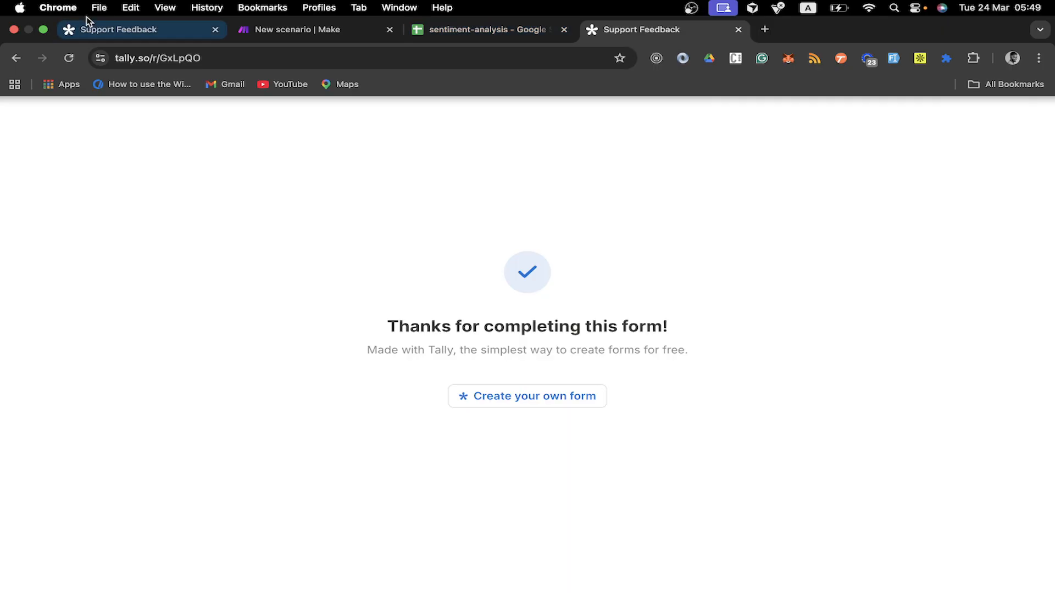
click(138, 32)
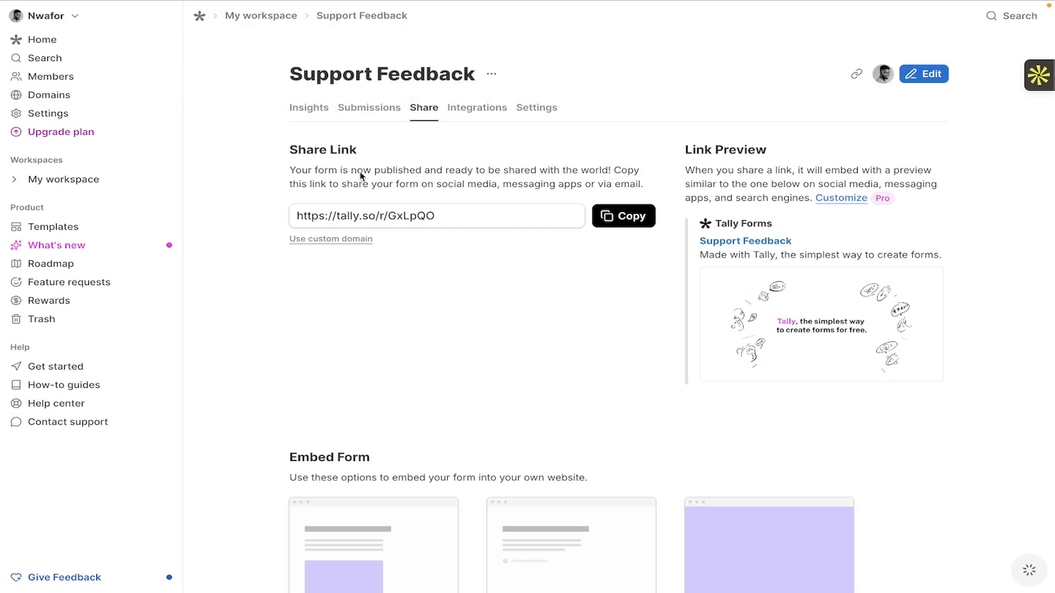
Check the test response in Submissions, then view the form's Integrations list.
click(361, 116)
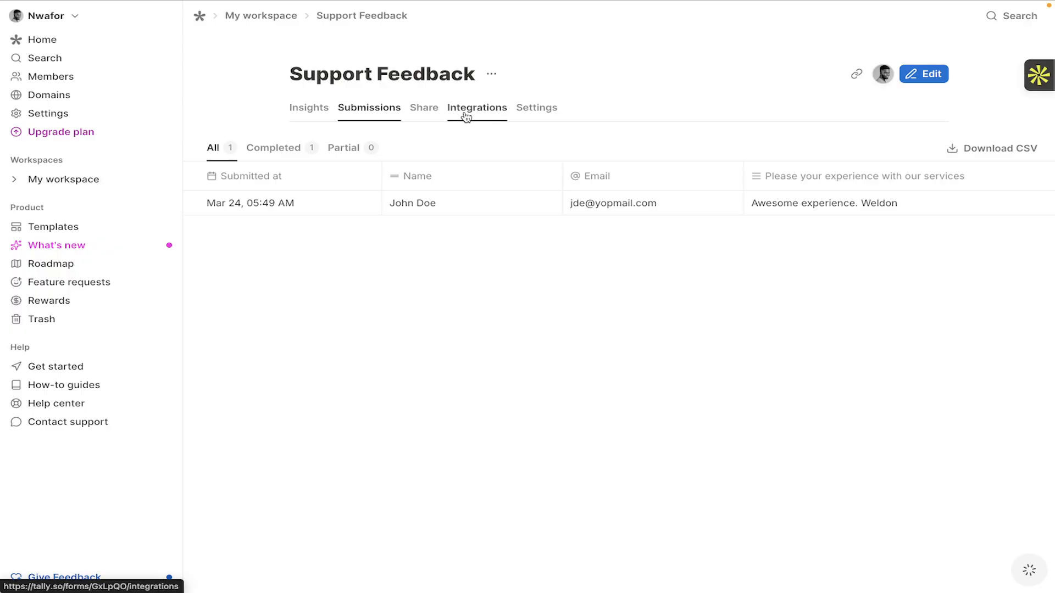
click(466, 116)
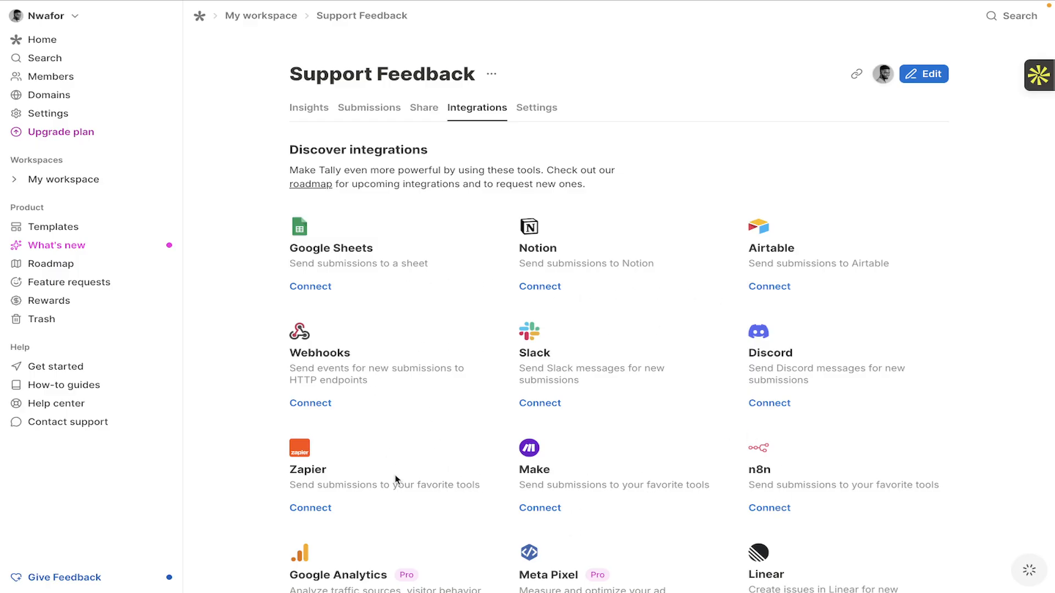
Return to the Make scenario and search the app picker for 'tal'.
mouse_move(370, 1)
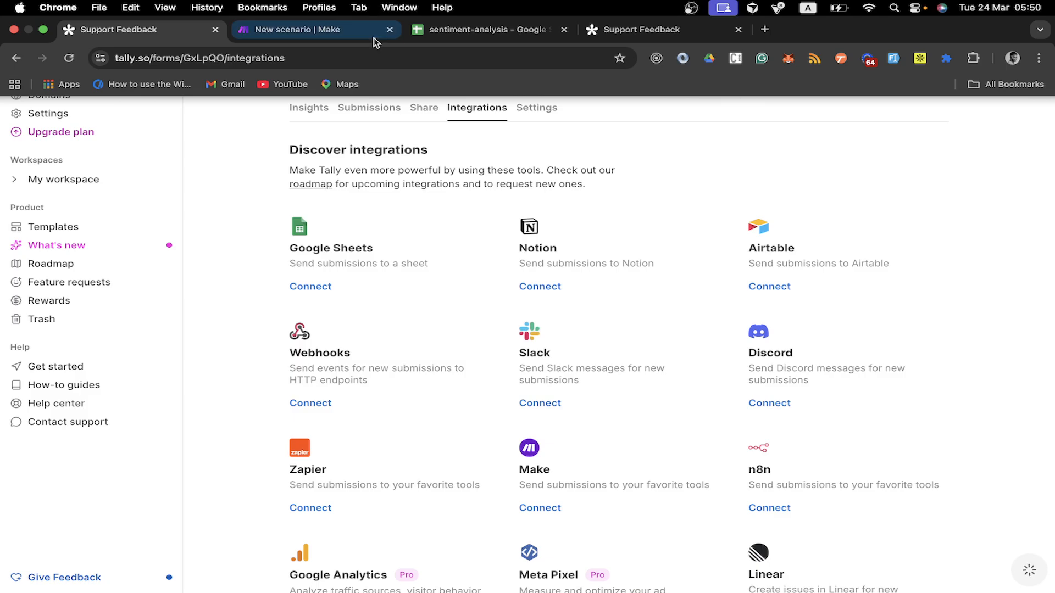
click(305, 32)
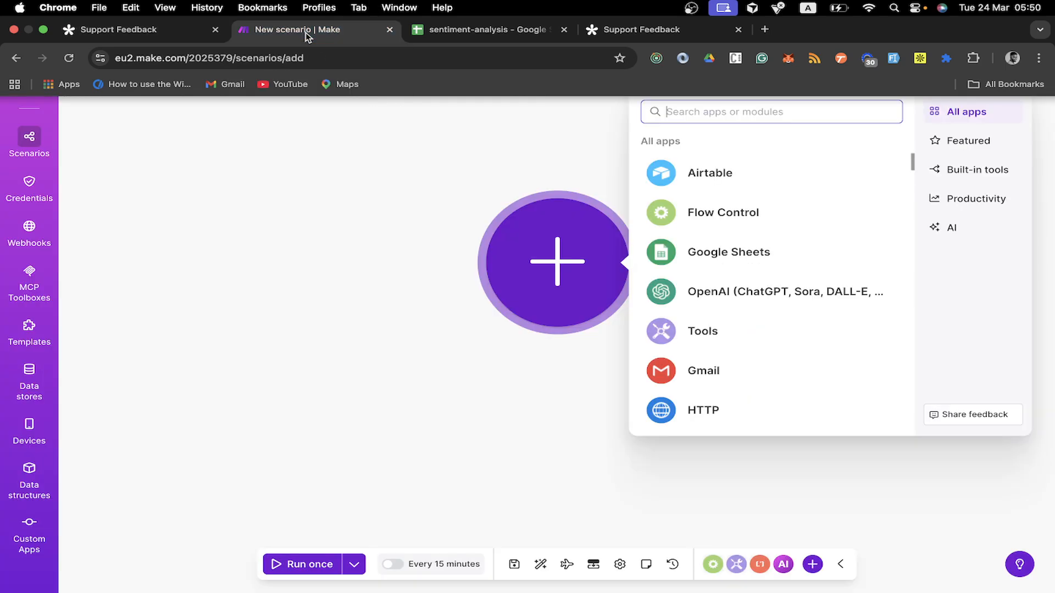
click(667, 38)
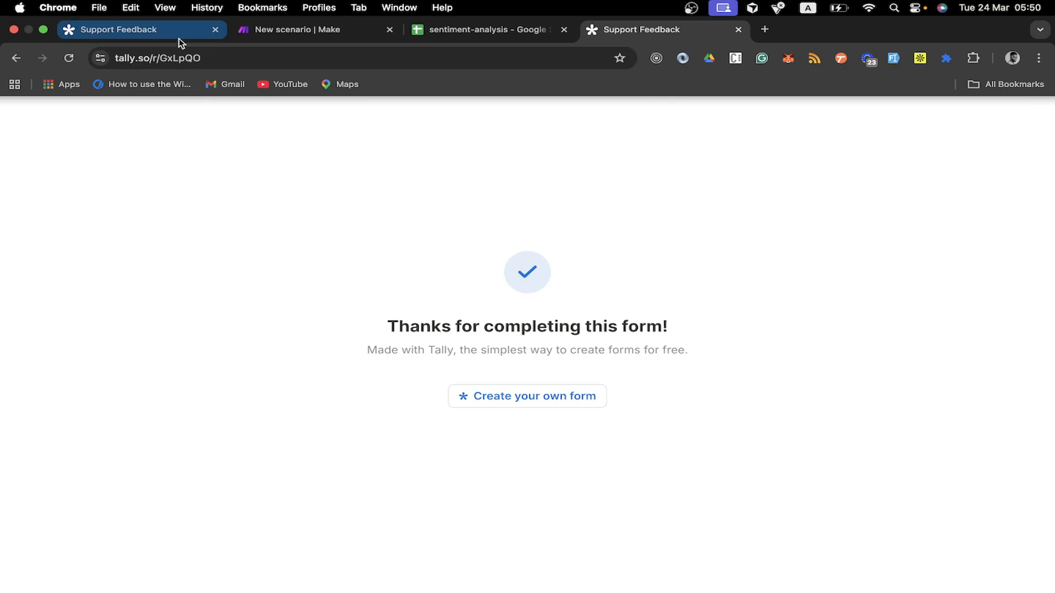
click(310, 33)
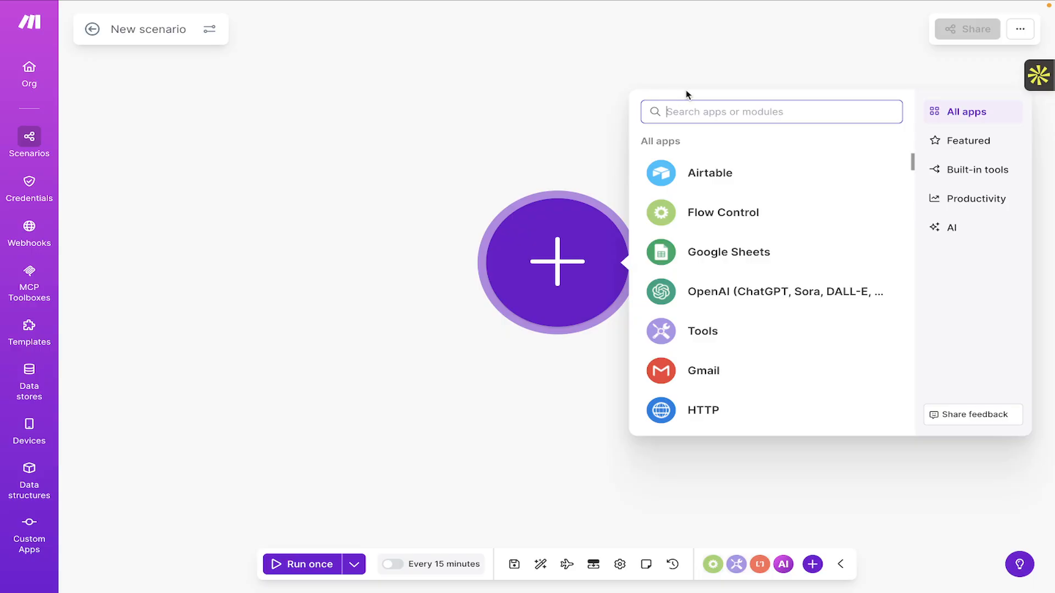
text(t)
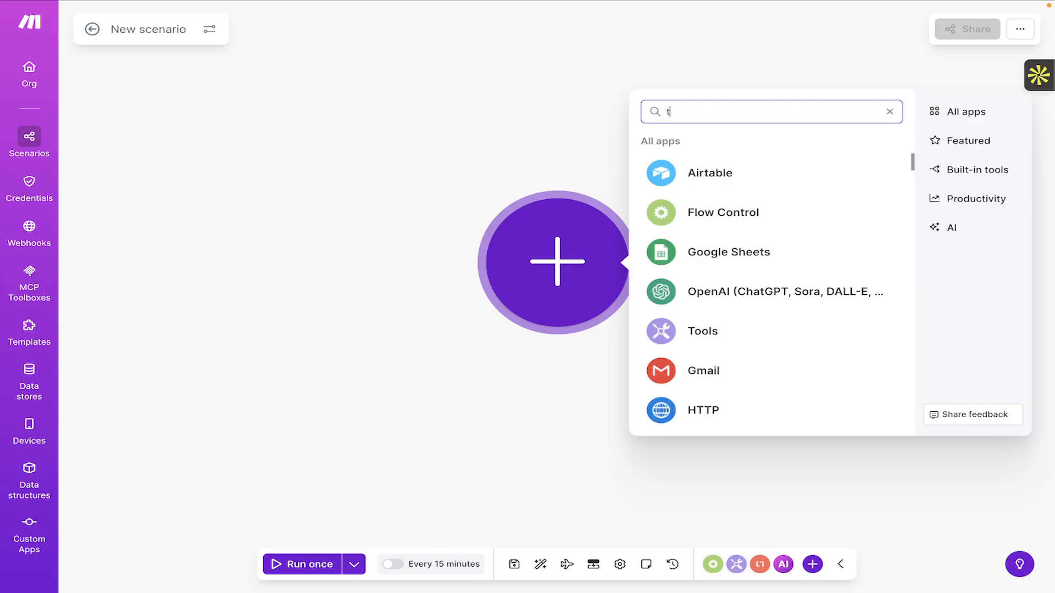
text(al)
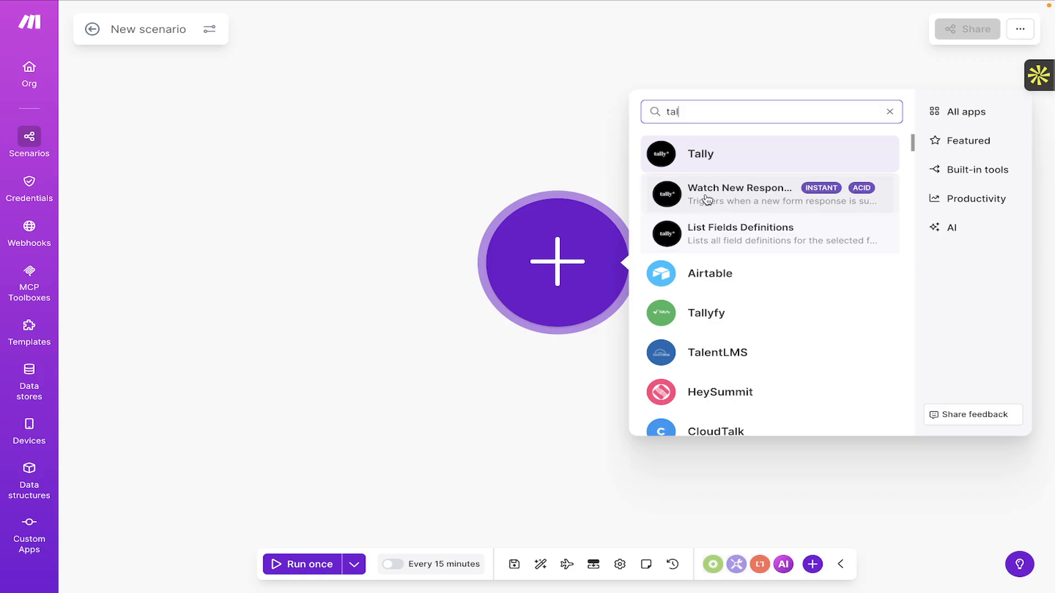
Add the Tally Watch New Responses trigger and check its Webhook dropdown for existing hooks.
click(761, 196)
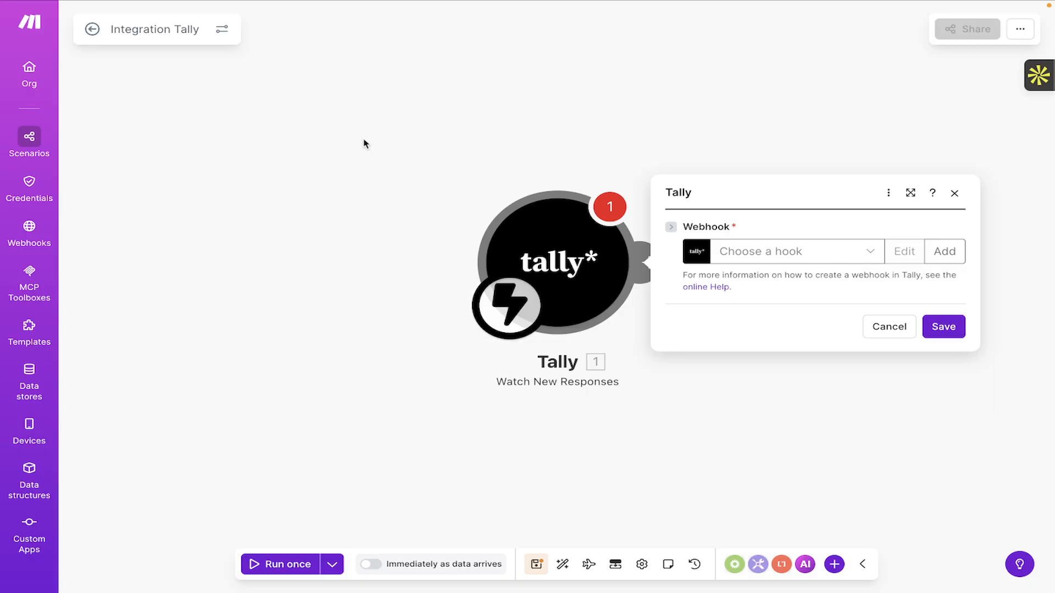
mouse_move(200, 4)
click(871, 254)
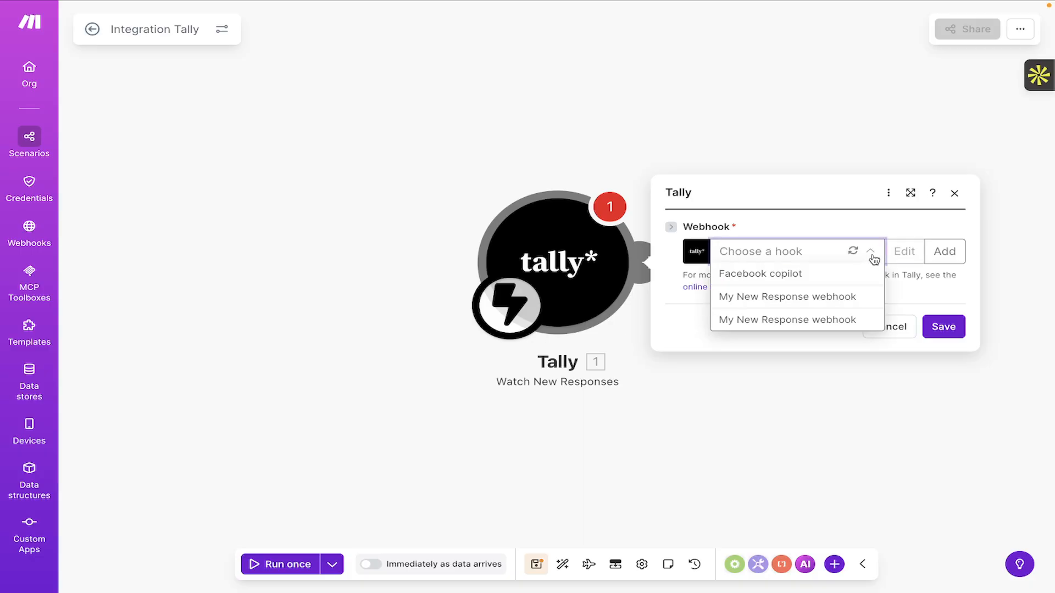
click(872, 253)
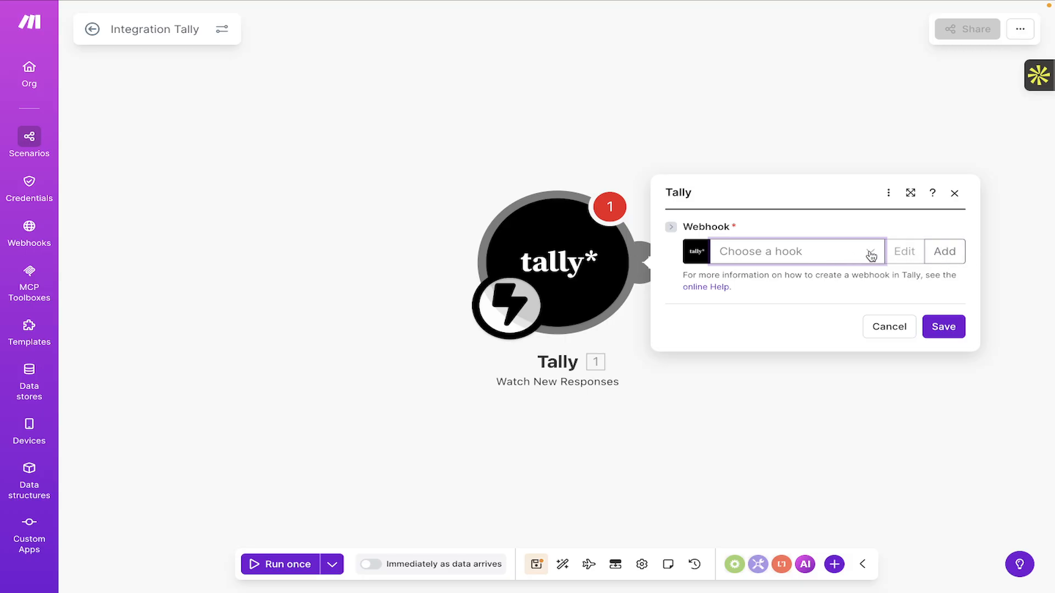
click(872, 254)
click(872, 255)
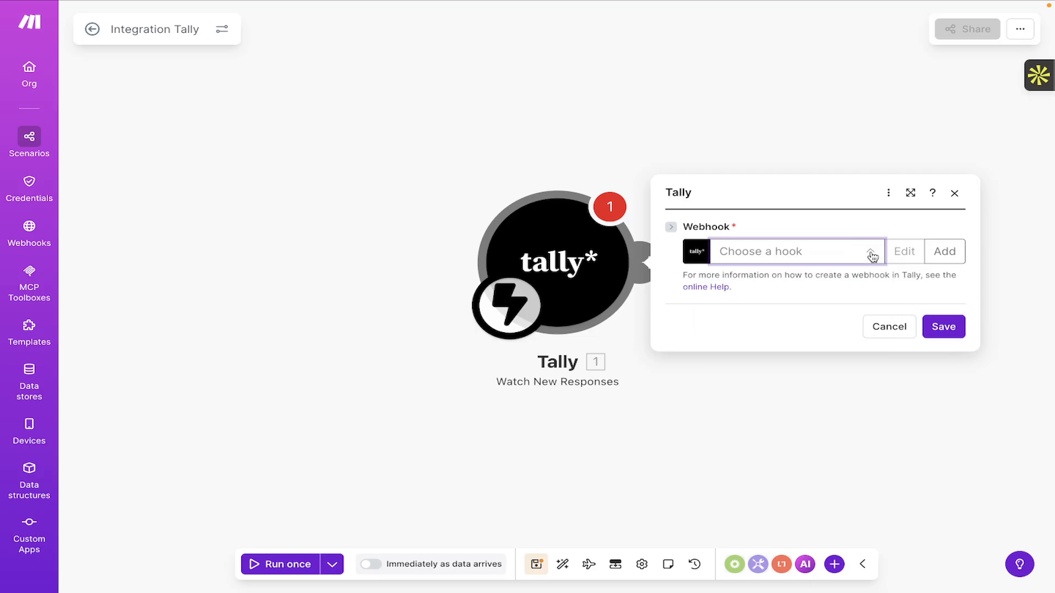
Start a new Tally webhook, My New Response webhook, on the Tally connection.
click(943, 253)
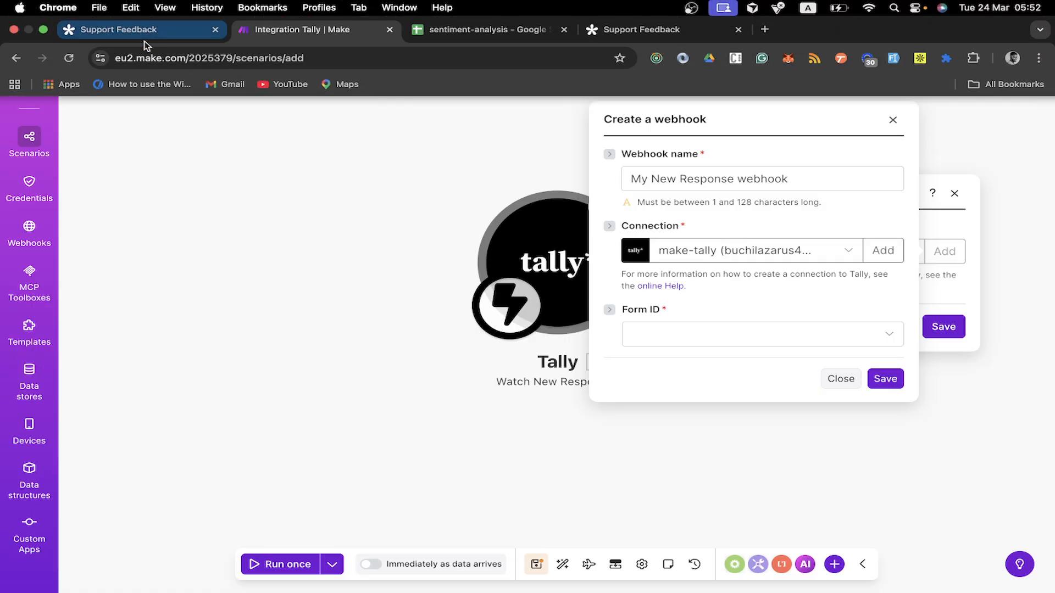
click(128, 26)
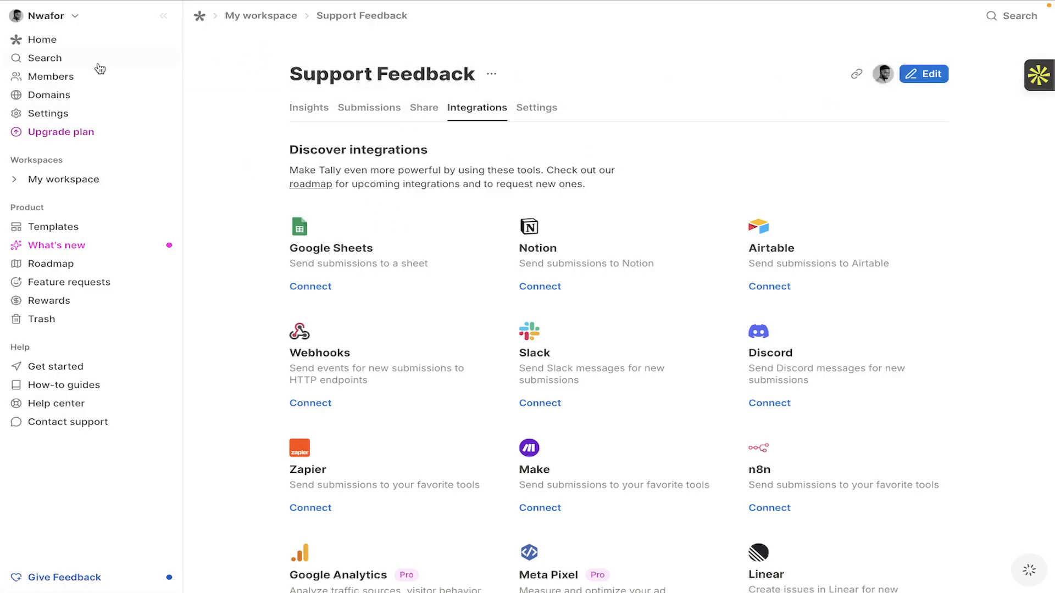
click(59, 41)
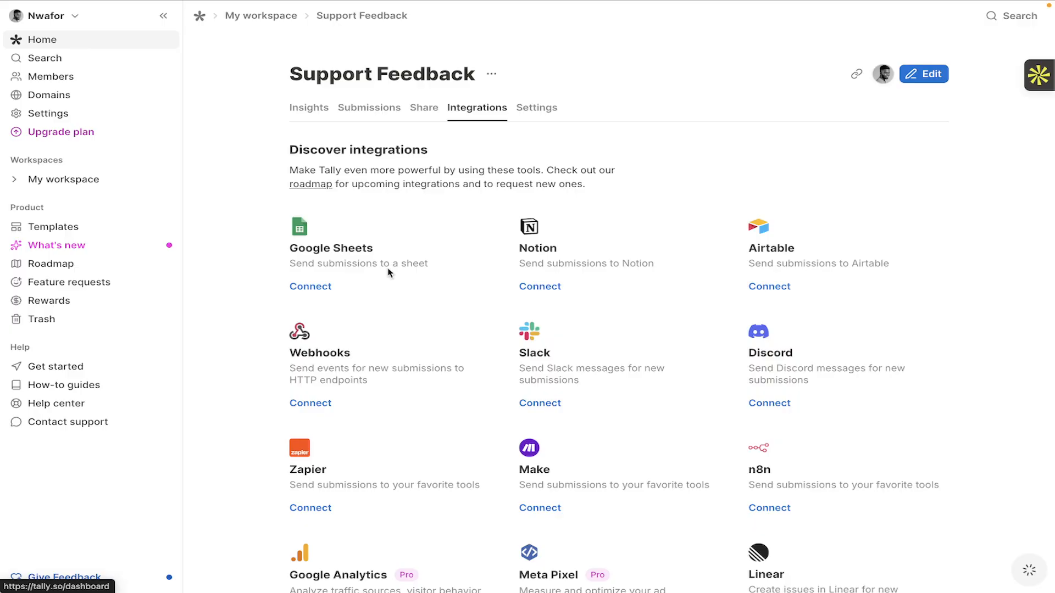
scroll(389, 353, down, 4)
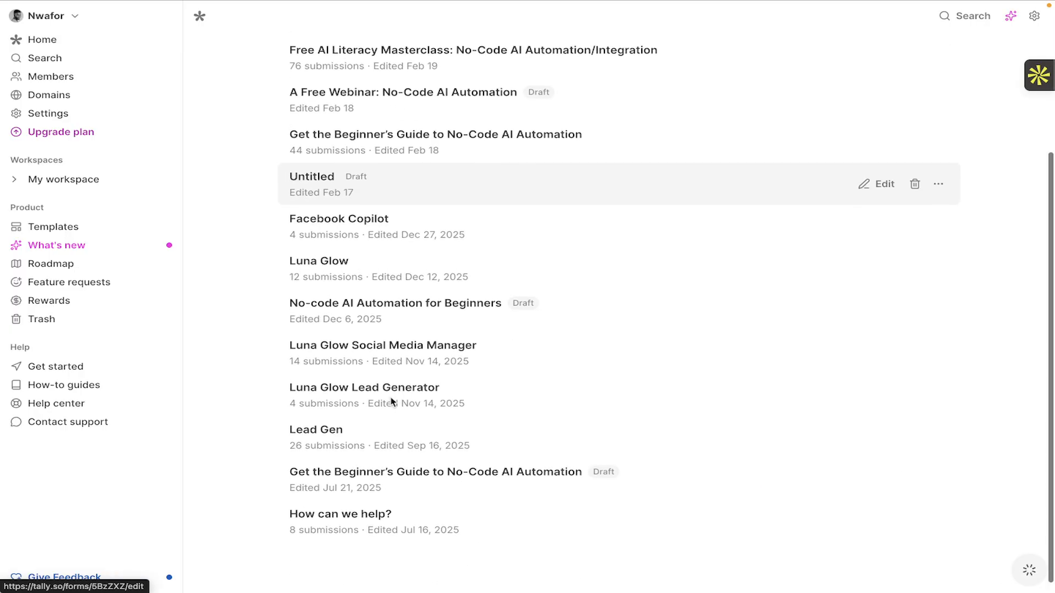
scroll(493, 401, up, 4)
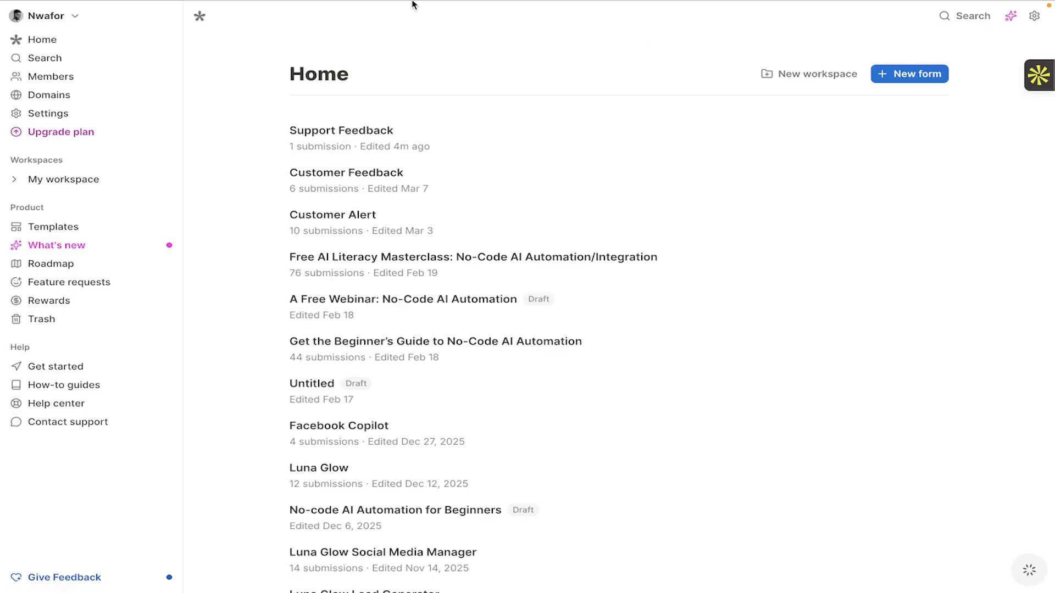
click(282, 26)
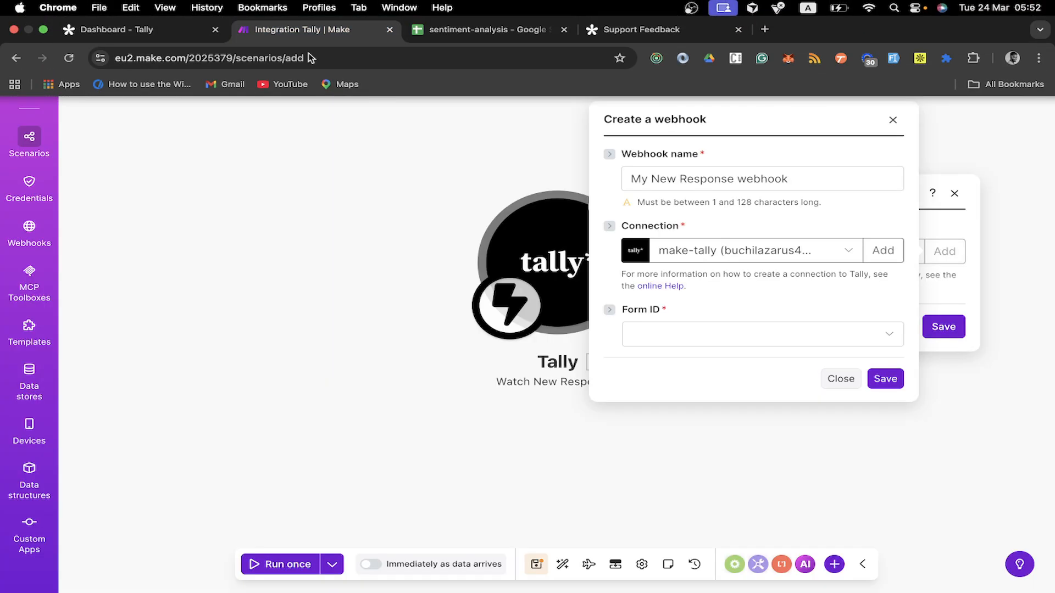
Set the new webhook's form to Support Feedback and save it.
click(760, 337)
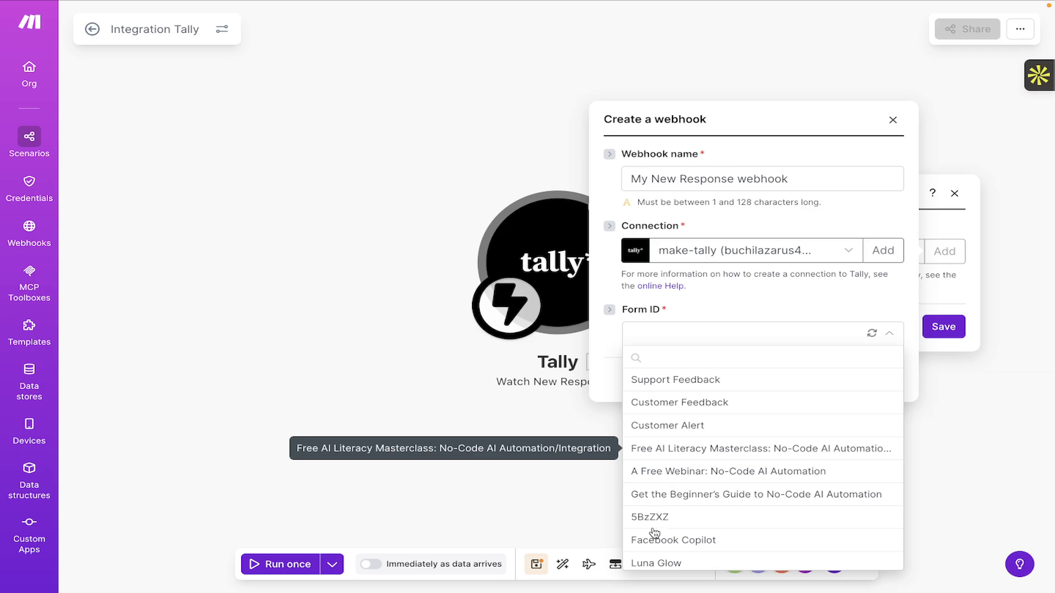
click(672, 380)
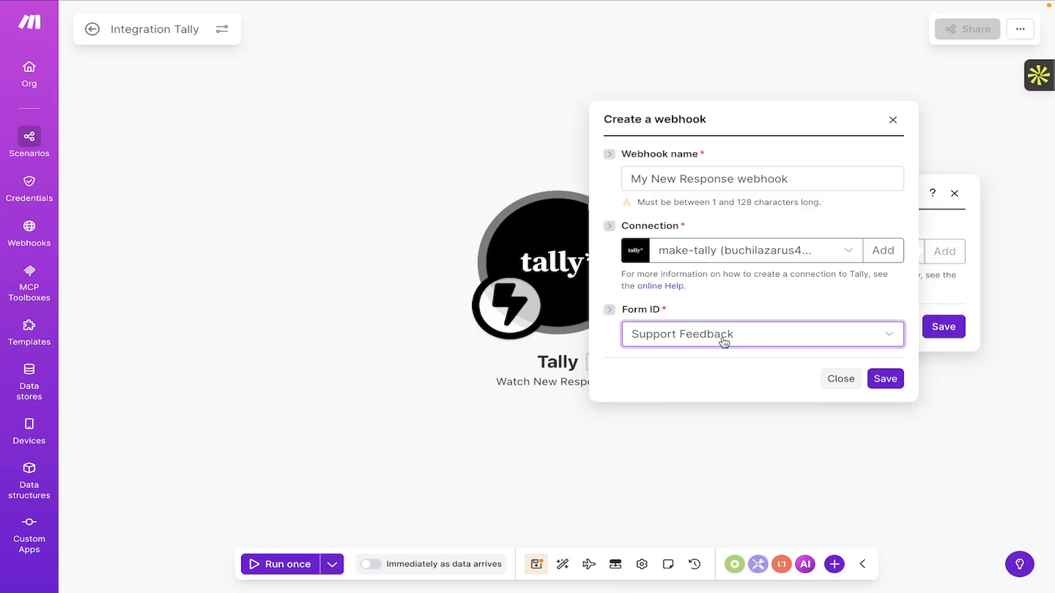
click(885, 379)
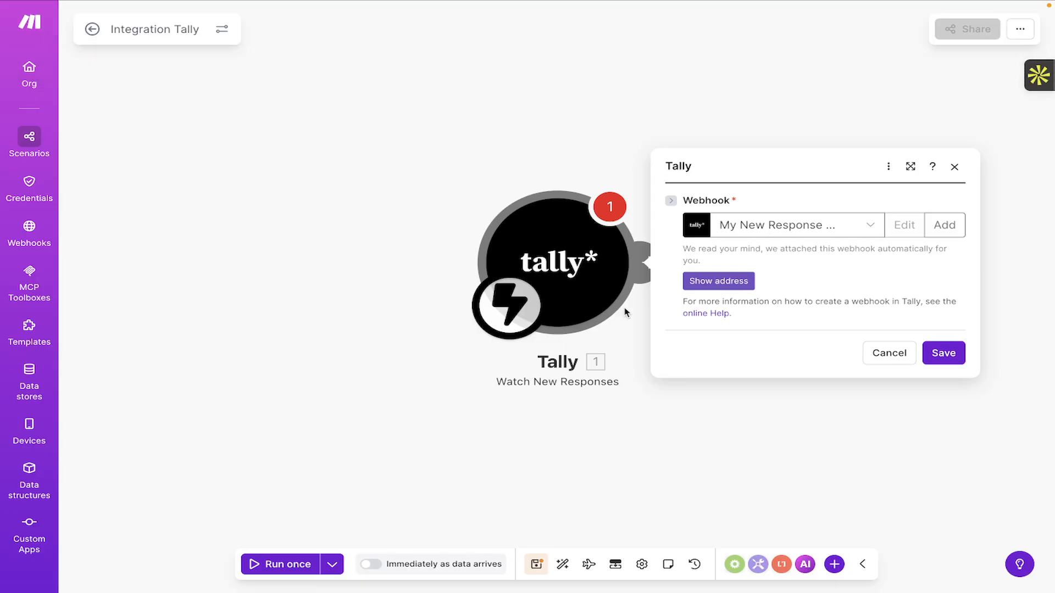
mouse_move(263, 3)
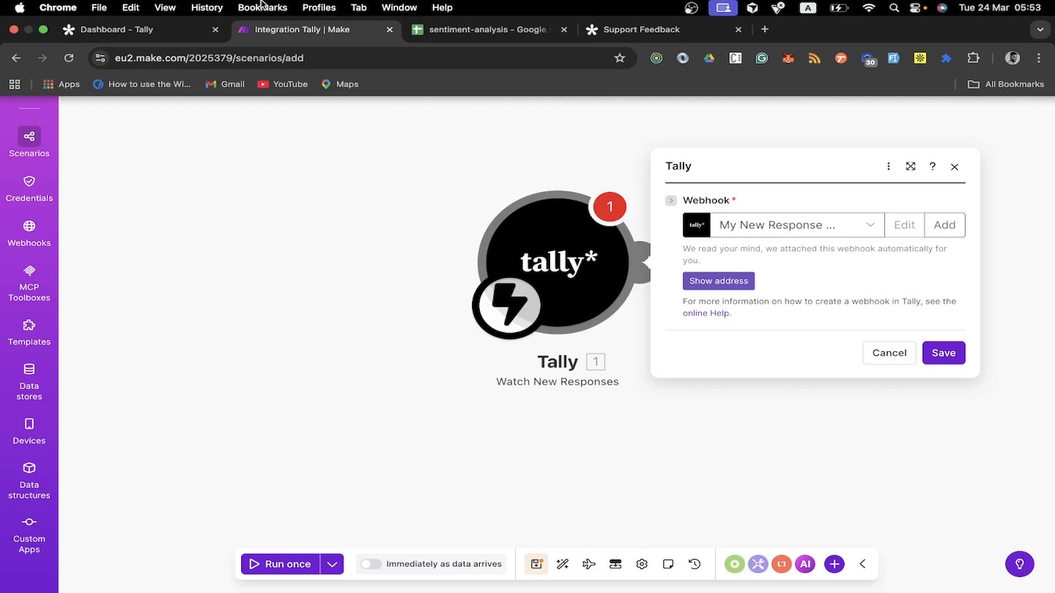
click(143, 34)
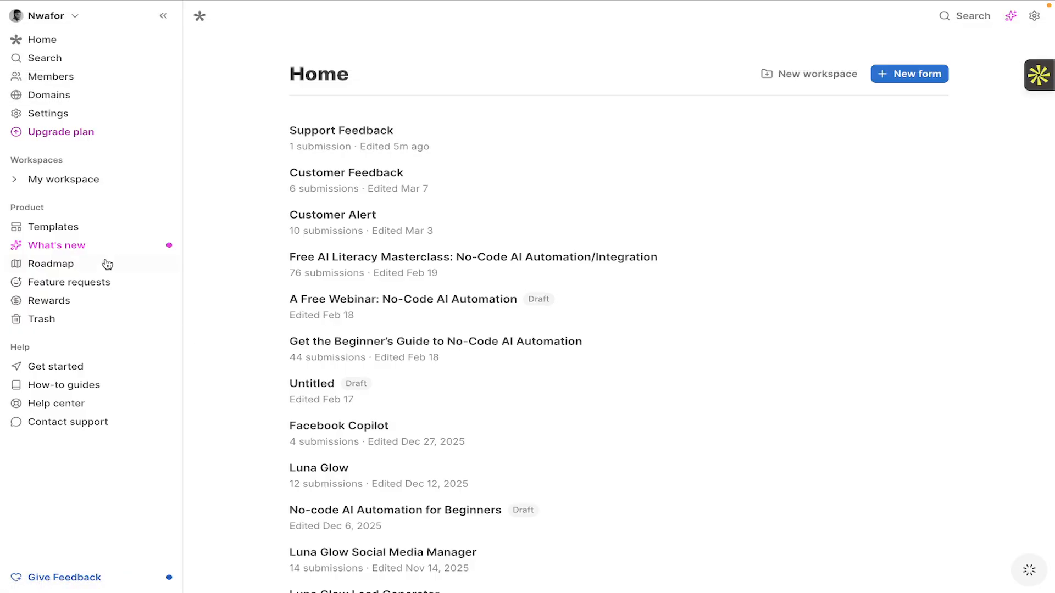
scroll(107, 264, left, 3)
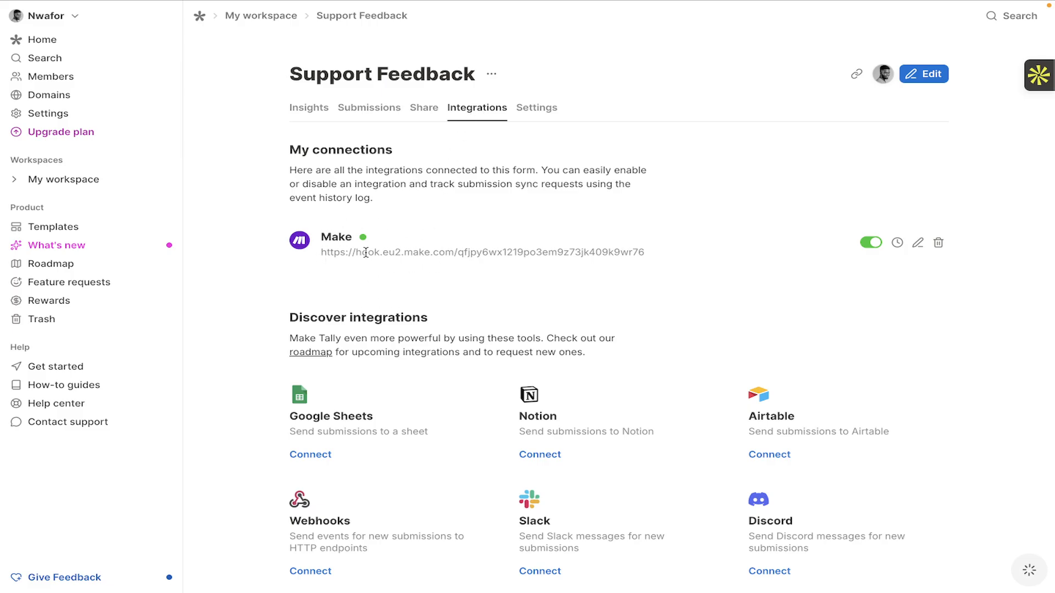
drag(651, 256, 314, 258)
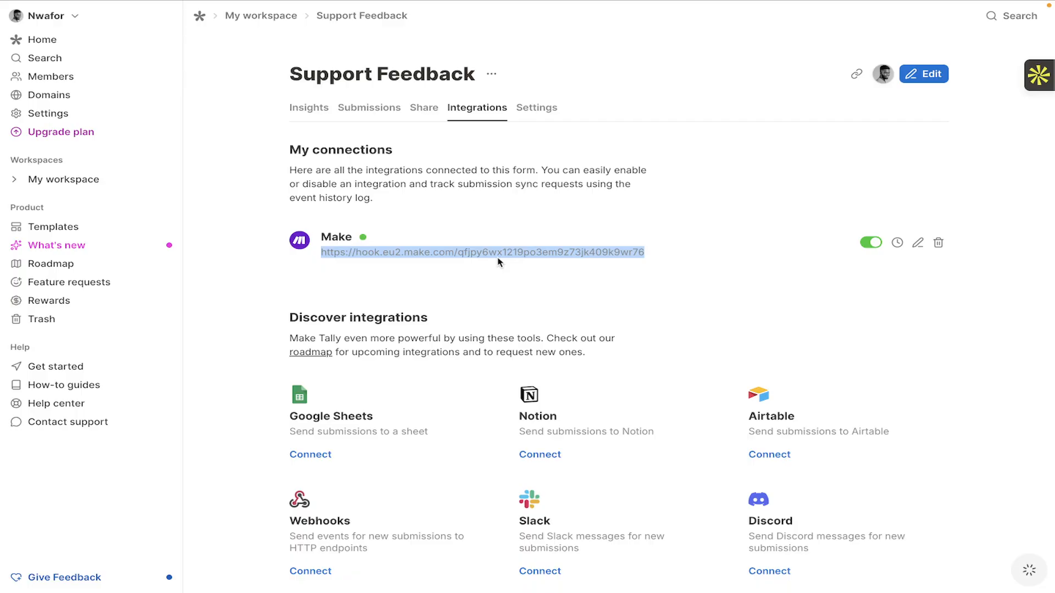
mouse_move(388, 2)
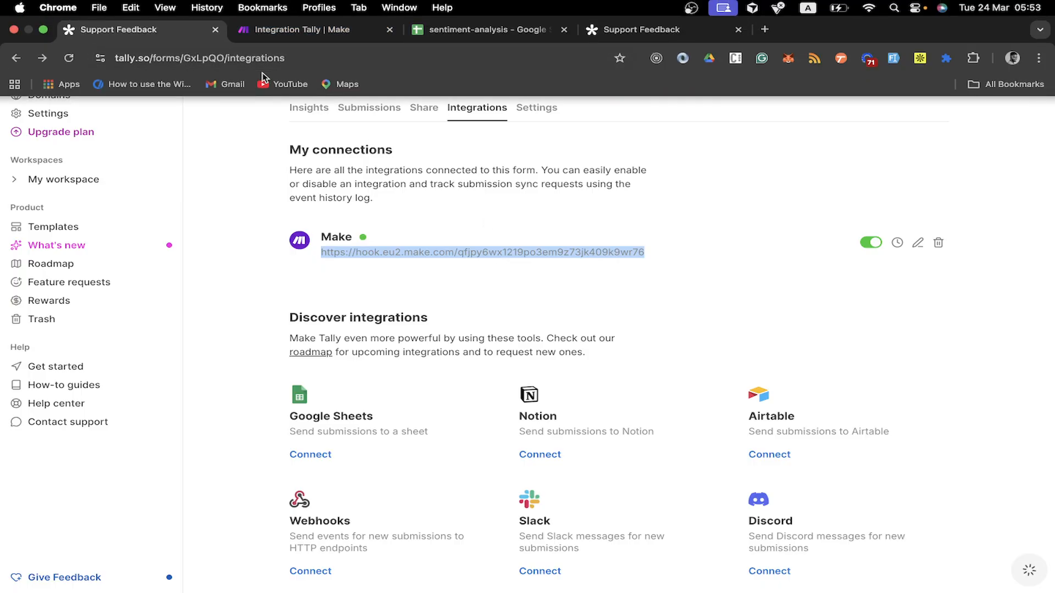
click(308, 32)
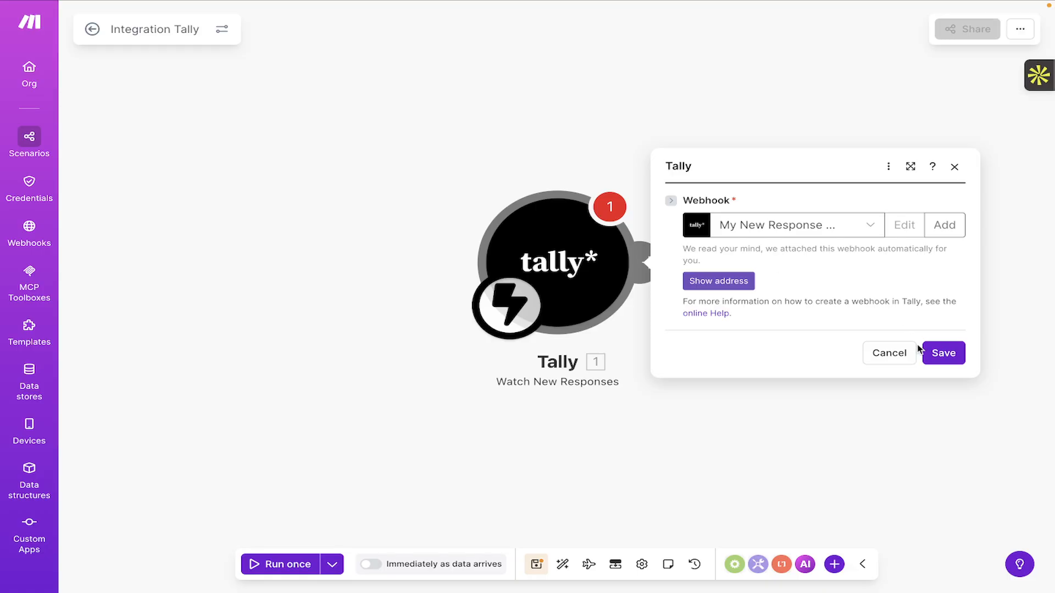
Save the Tally Watch New Responses trigger settings and add a step after it.
click(943, 354)
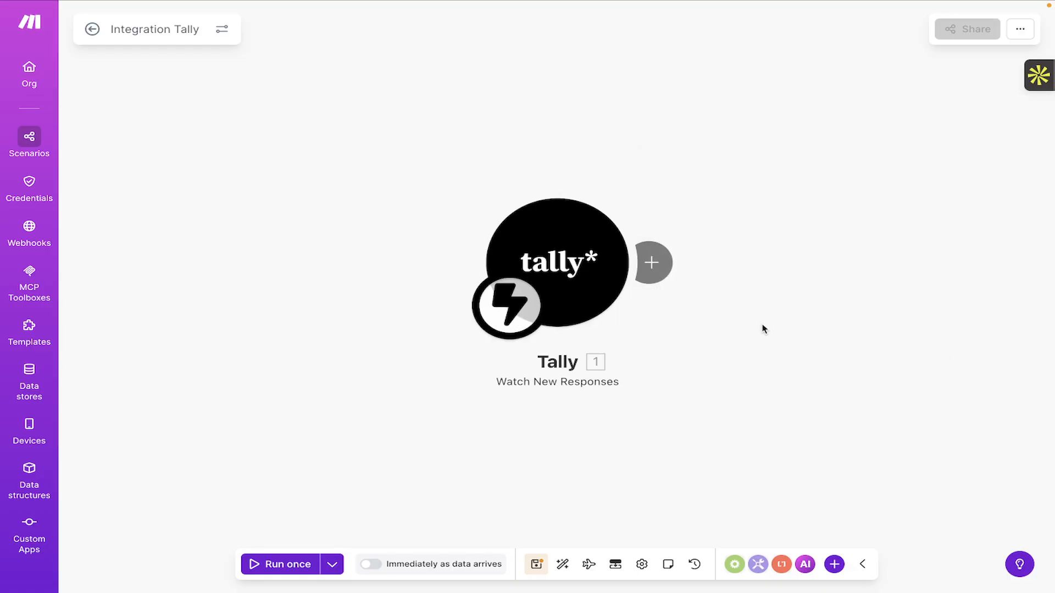
mouse_move(604, 4)
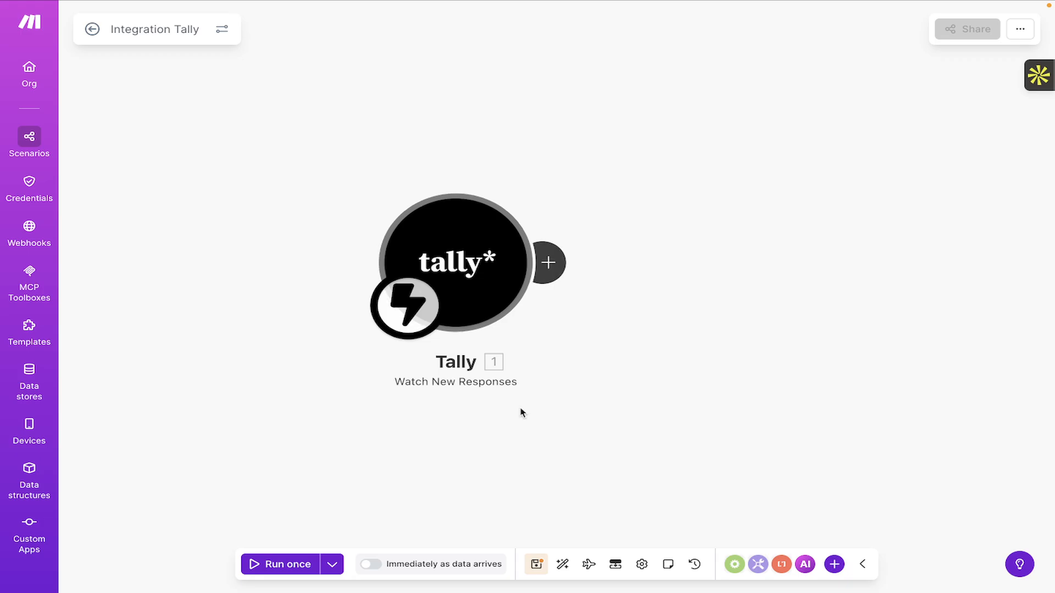
click(548, 264)
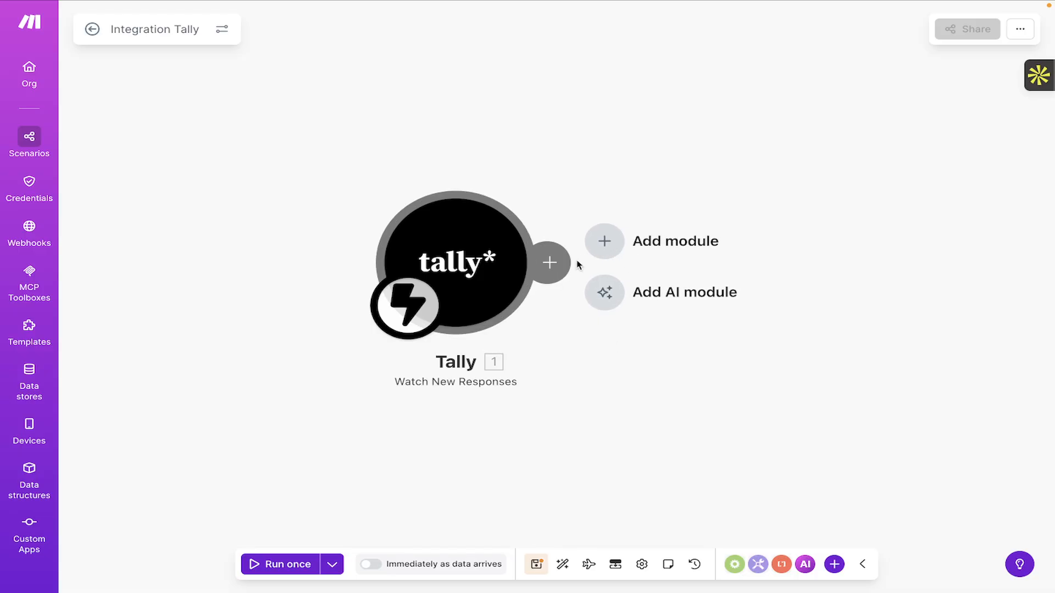
Add an OpenAI Generate a completion AI module after the Tally trigger.
click(605, 297)
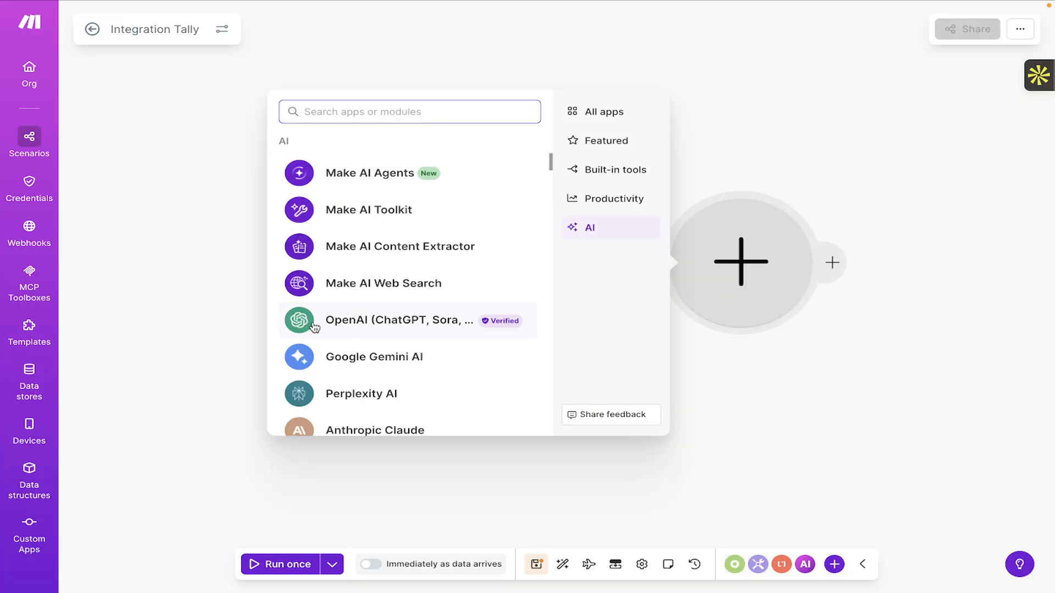
click(385, 326)
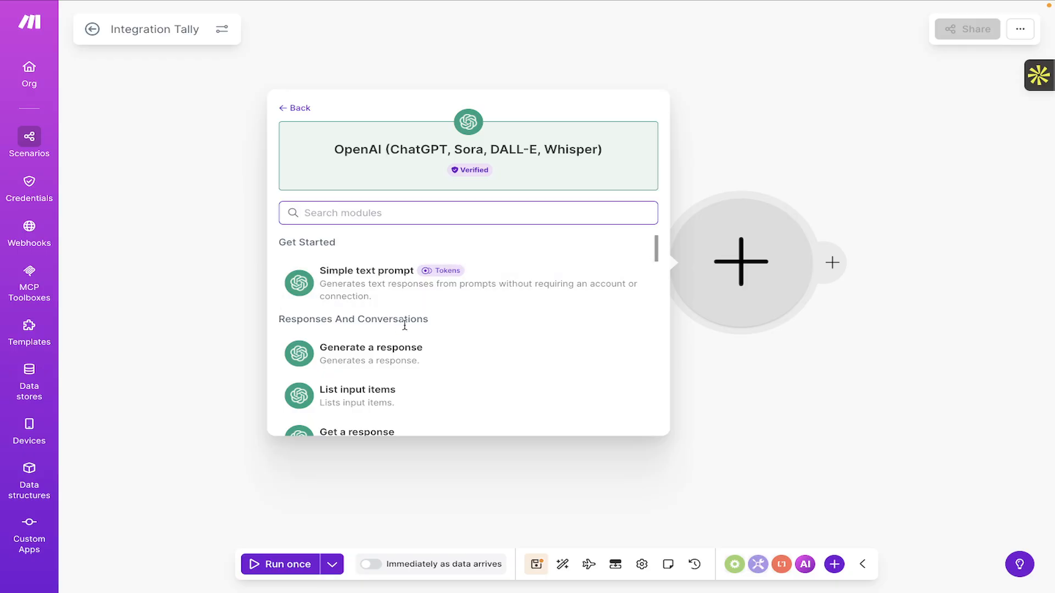
scroll(396, 378, down, 3)
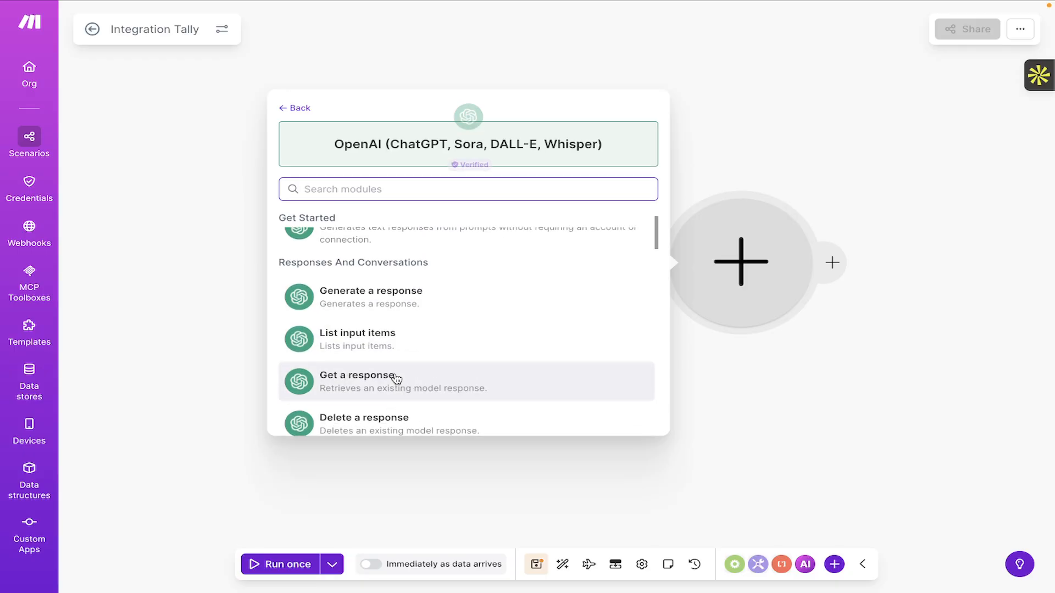
scroll(383, 356, down, 5)
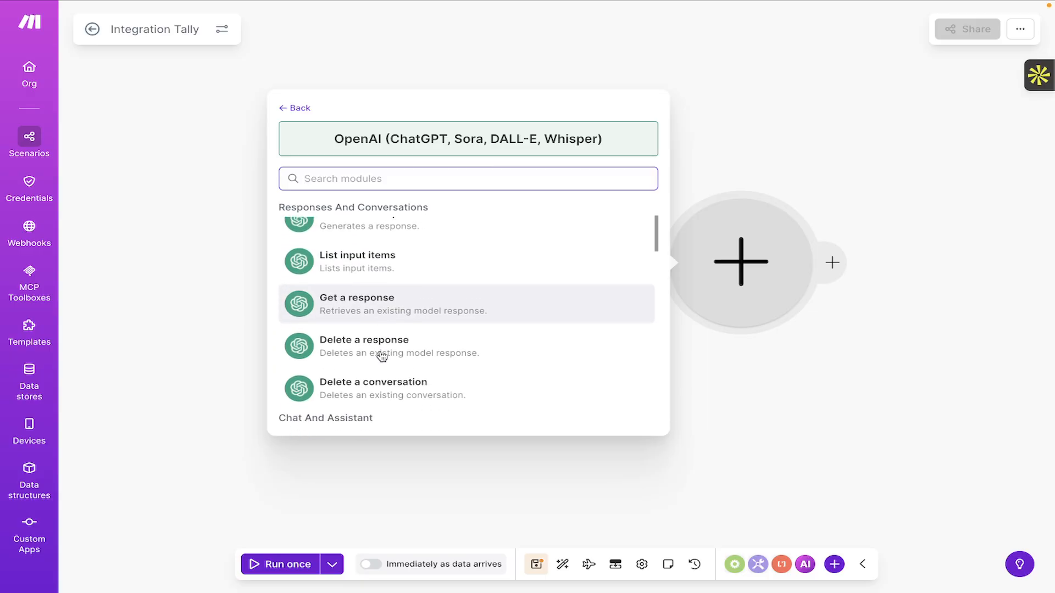
scroll(380, 357, down, 2)
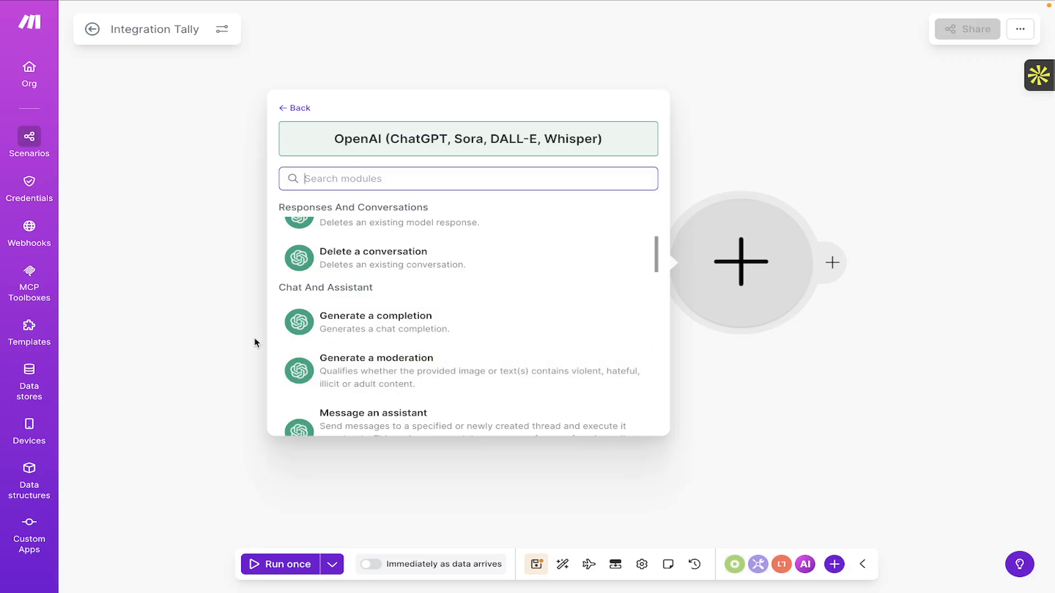
click(367, 334)
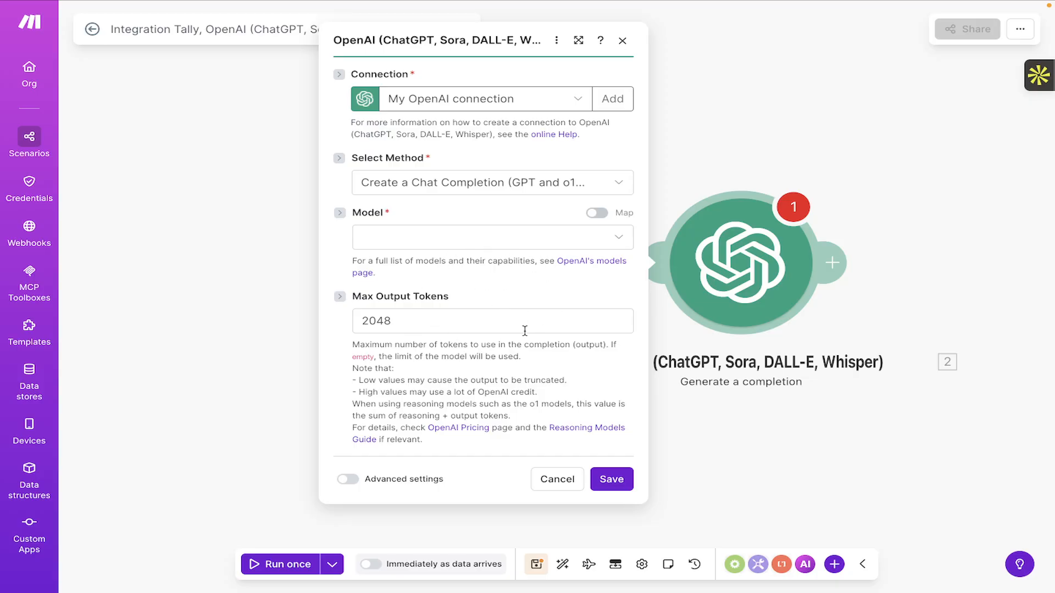
Set the OpenAI module's model to o4-mini, then bring up the desktop spaces overview.
click(615, 239)
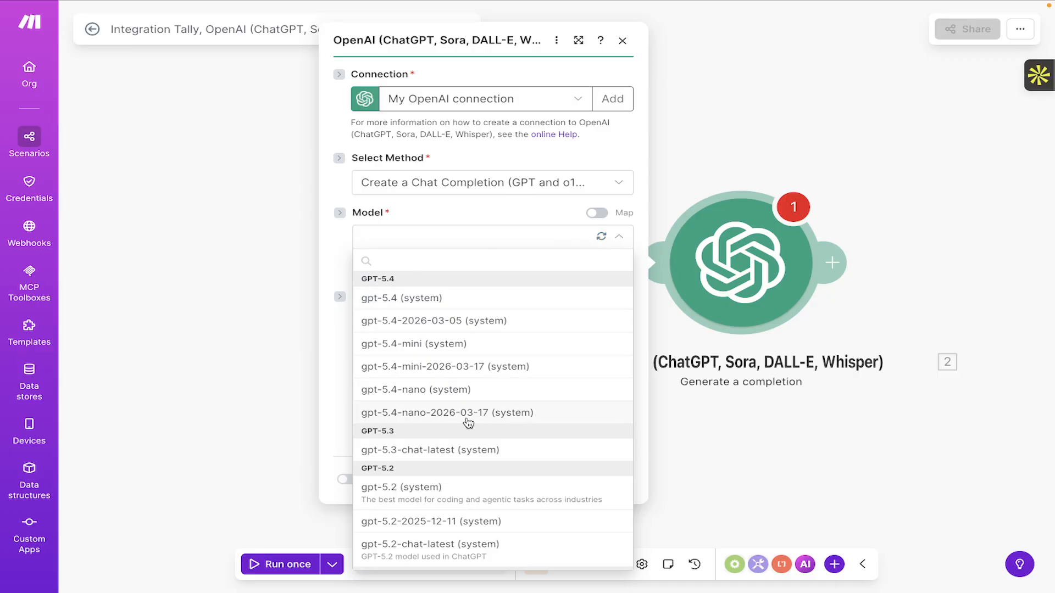
scroll(459, 473, down, 2)
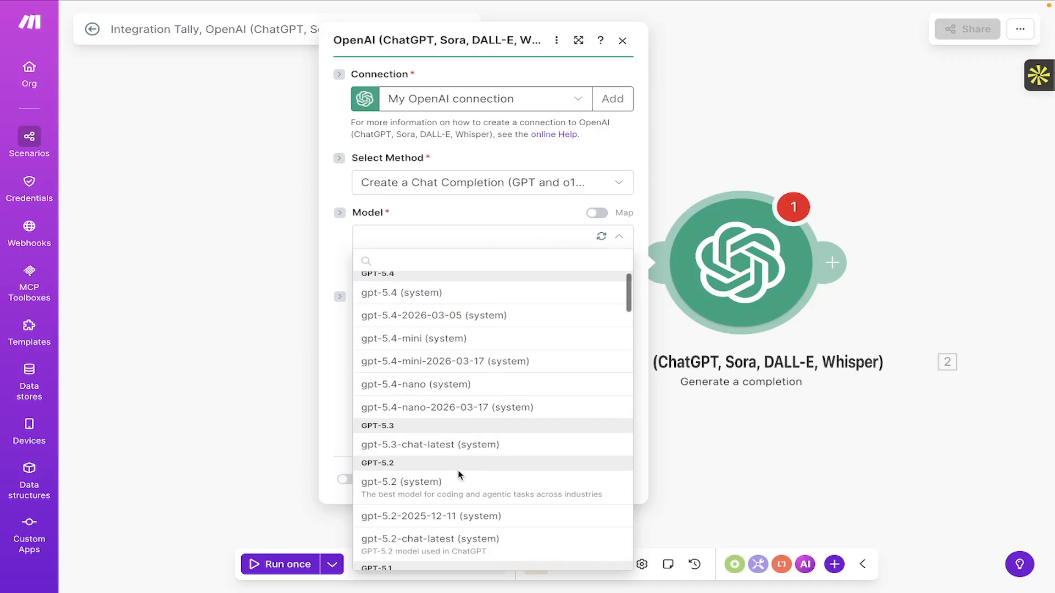
scroll(459, 474, down, 7)
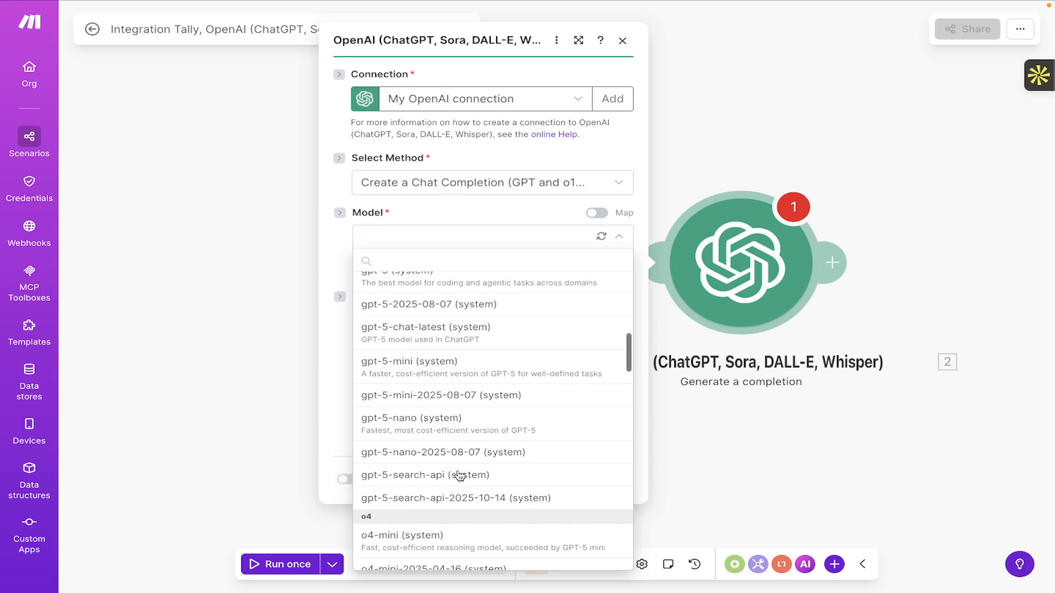
scroll(459, 474, down, 1)
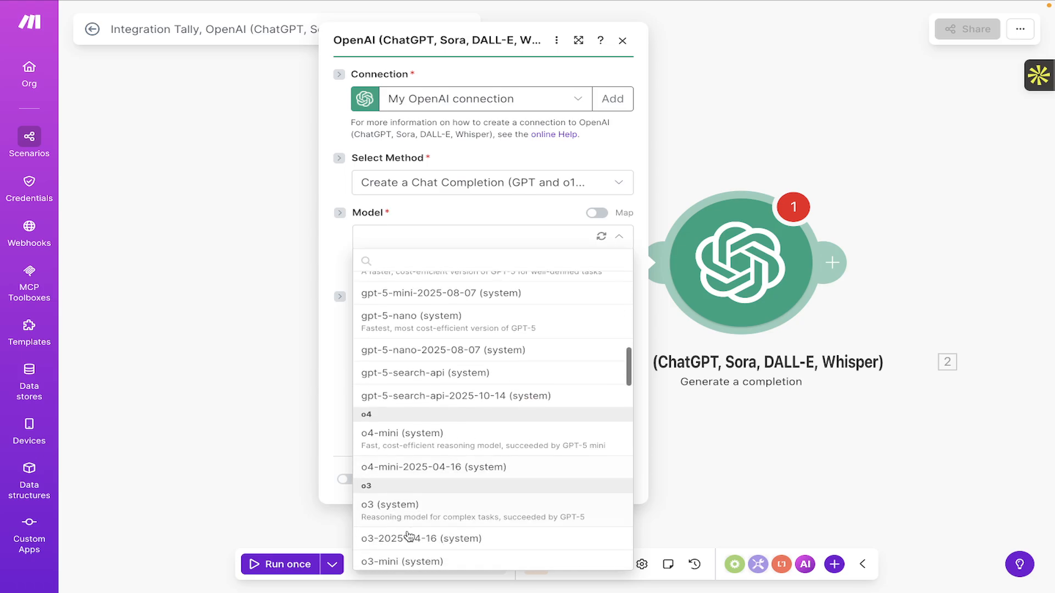
scroll(452, 481, down, 1)
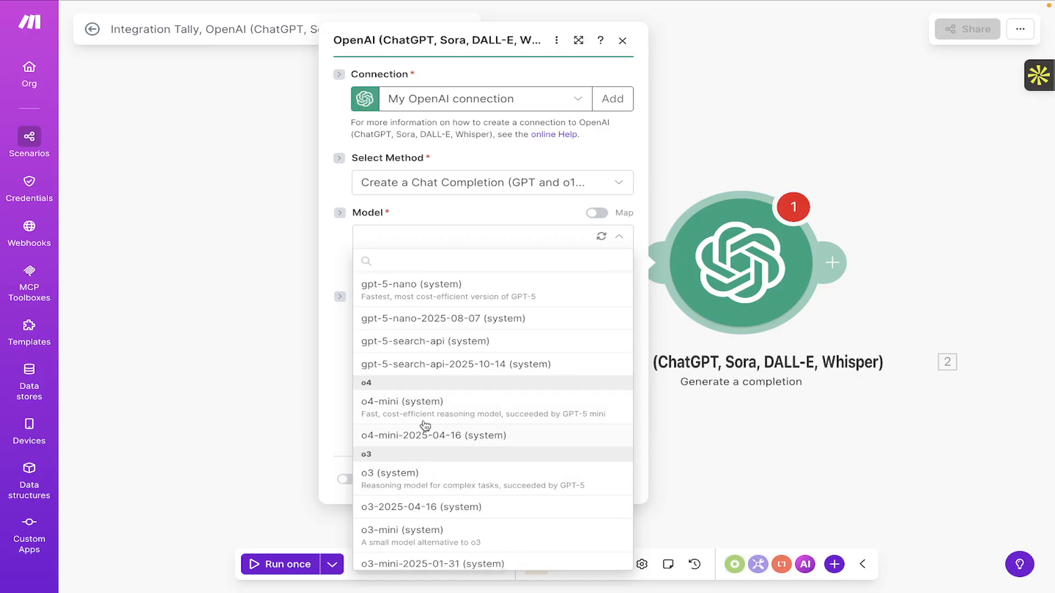
click(410, 409)
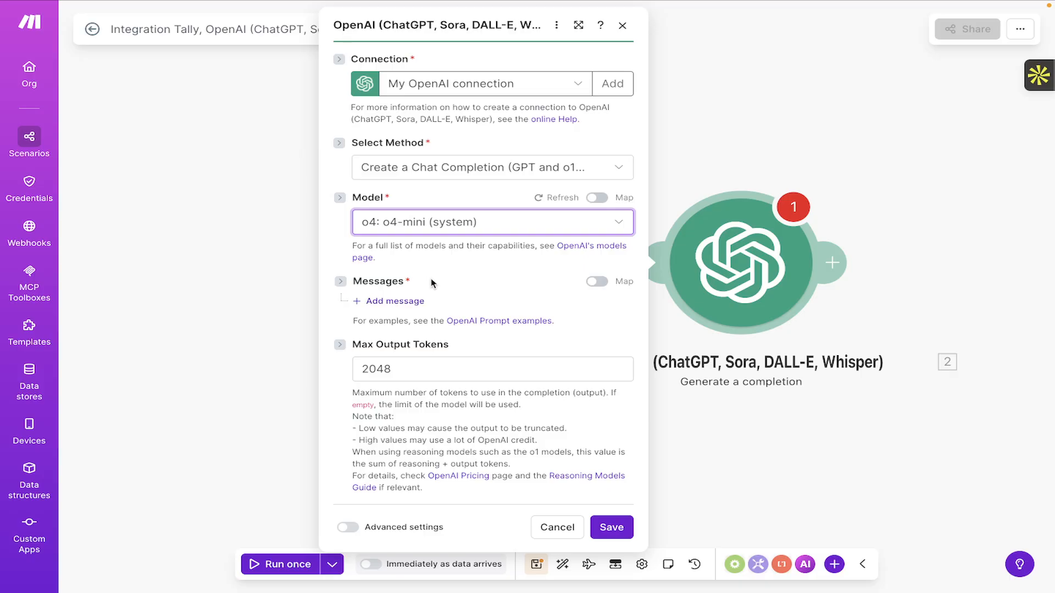
key(ctrl+Up)
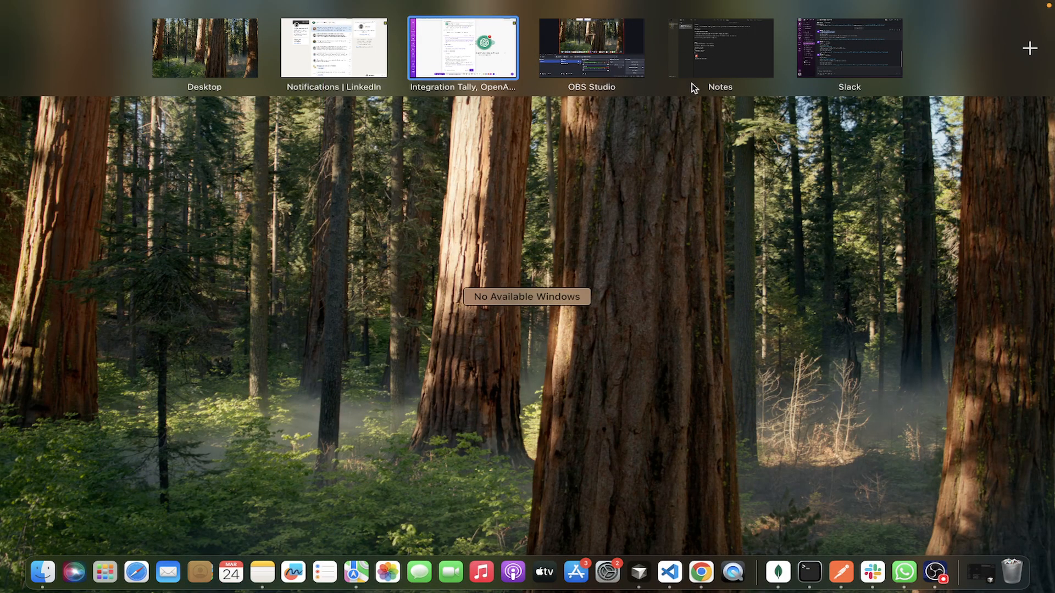
Place the Notes space beside Make, view the prompt note, and return to Make.
drag(691, 75, 567, 50)
click(568, 48)
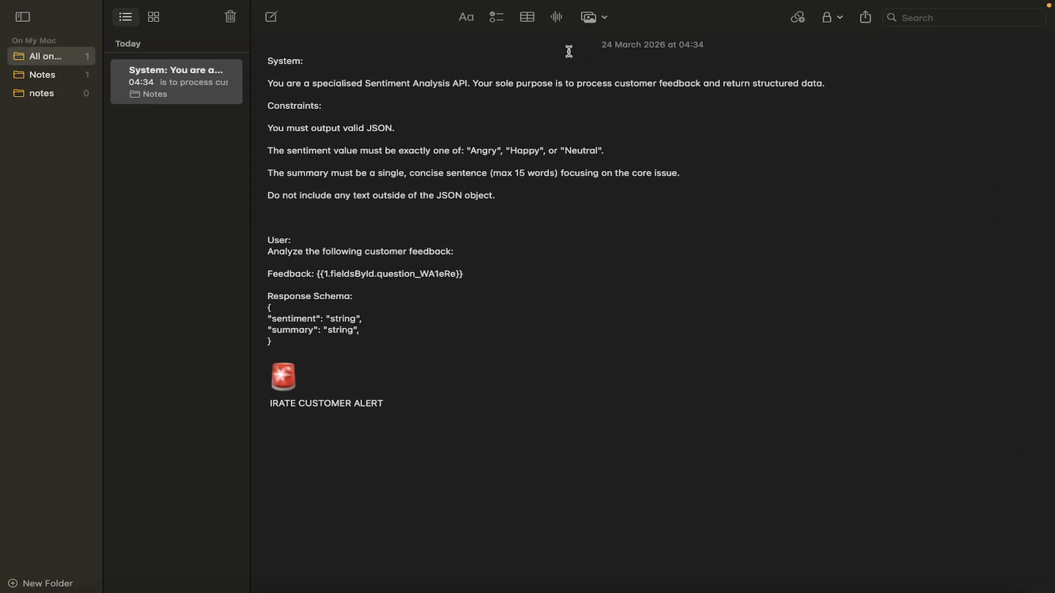
key(ctrl+Left)
key(ctrl+Right)
key(ctrl+Left)
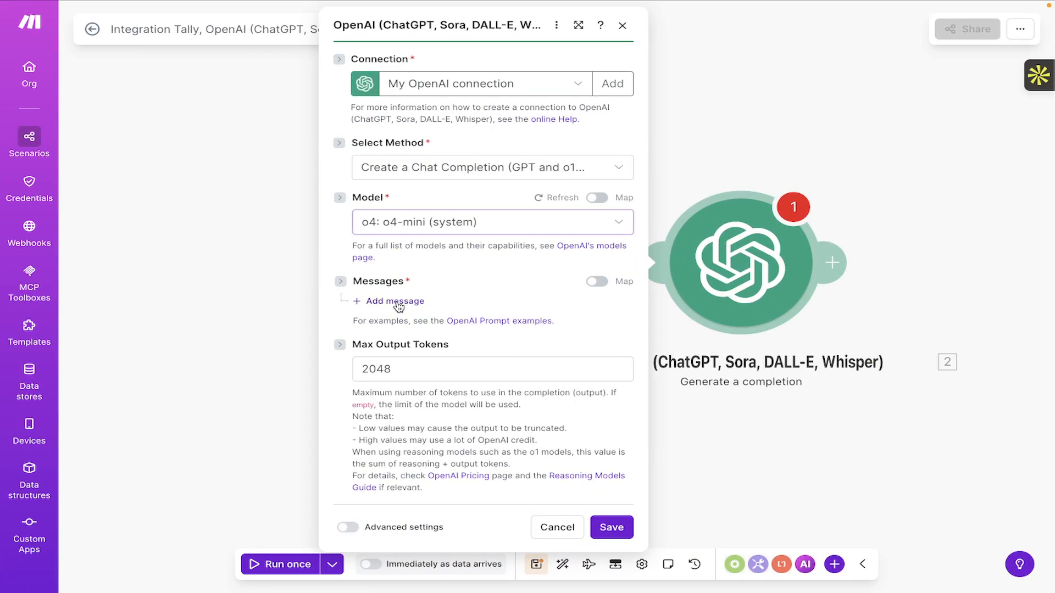
Add Message 1 to the completion with the Developer / System role.
click(397, 302)
click(472, 350)
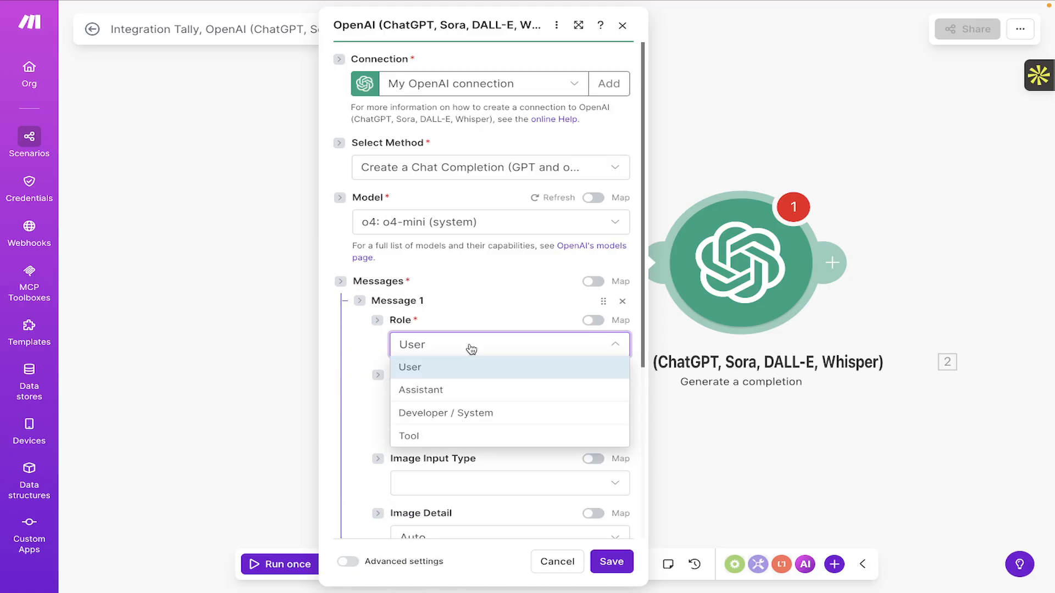
click(446, 413)
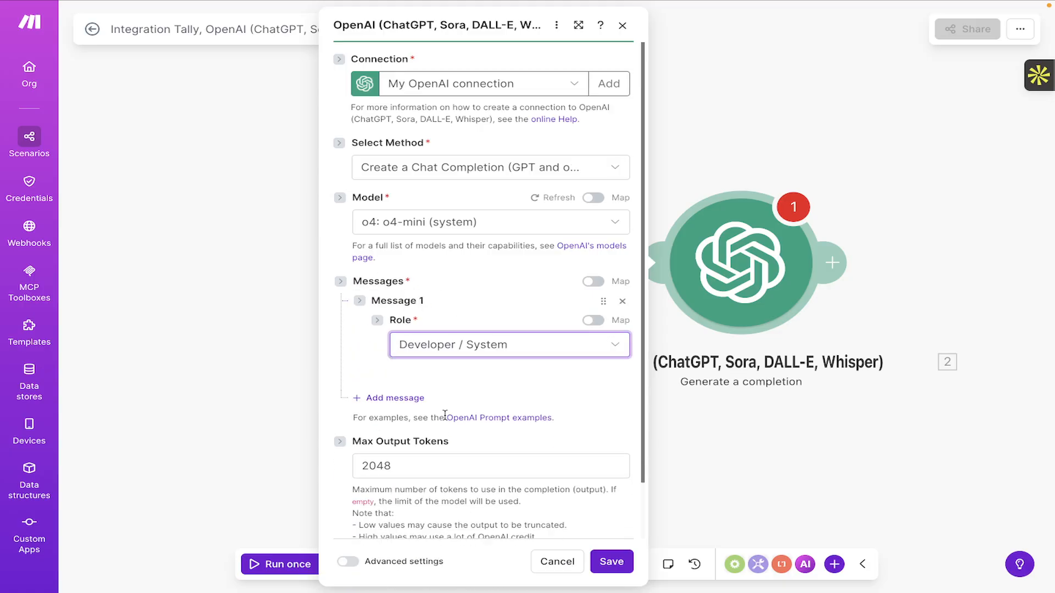
scroll(496, 374, down, 1)
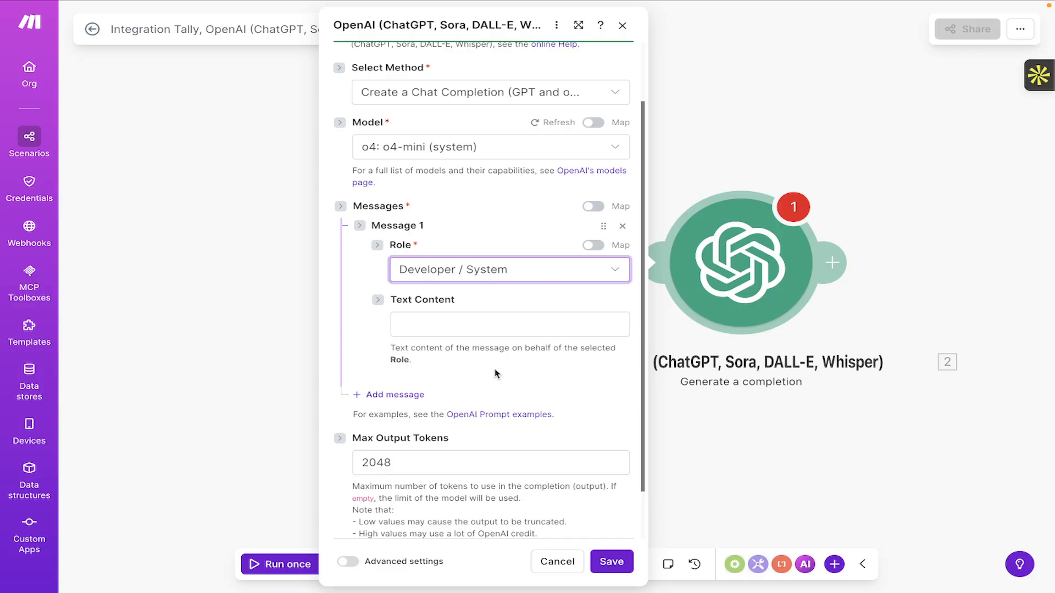
Copy the System part of the prompt from Notes into the clipboard, then focus Message 1's Text Content.
key(super+Tab)
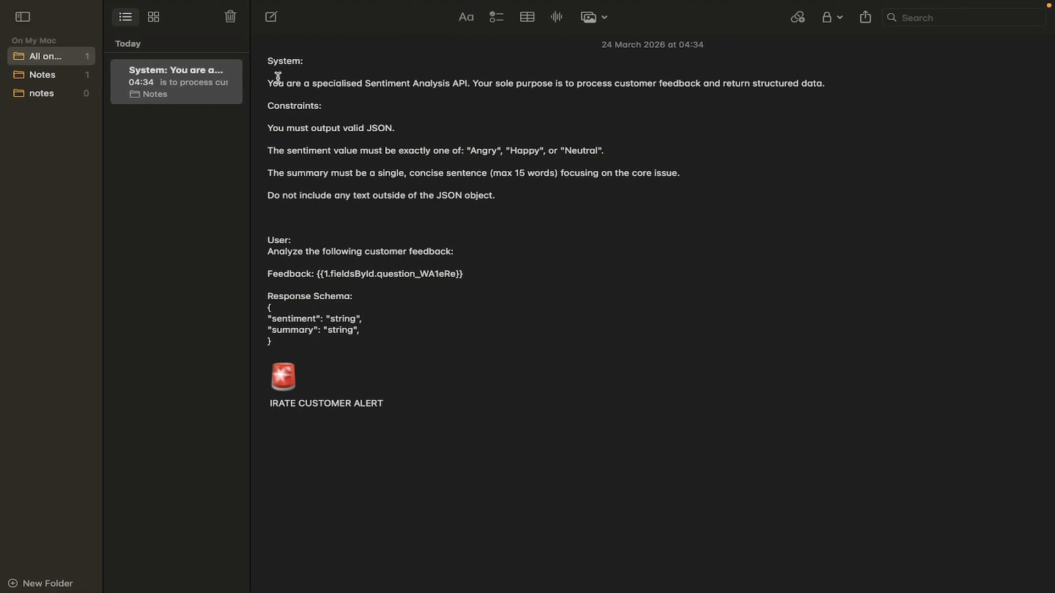
drag(268, 83, 525, 191)
key(ctrl+c)
key(super+Tab)
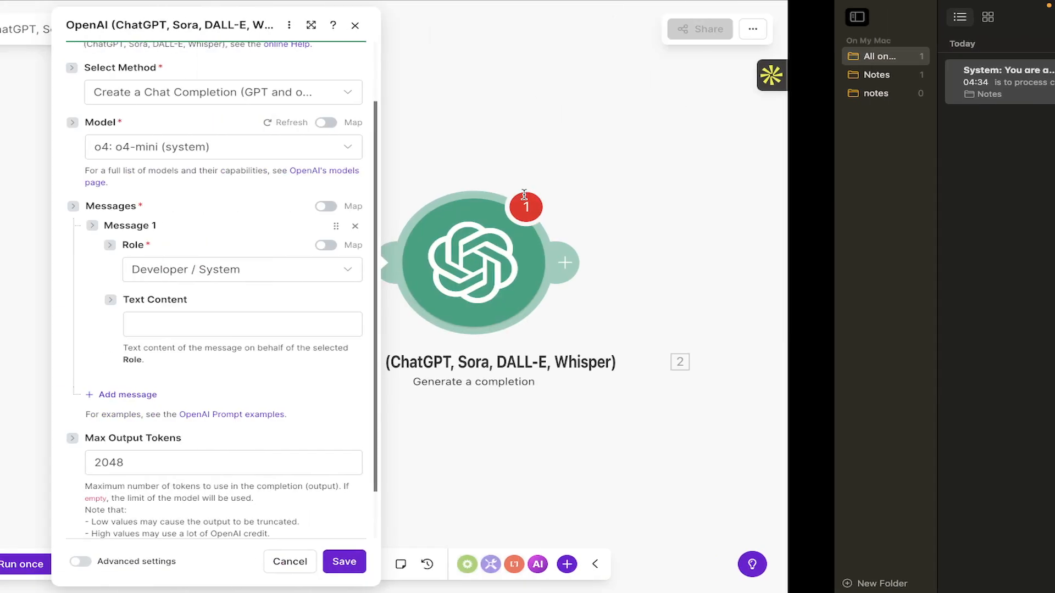
click(458, 327)
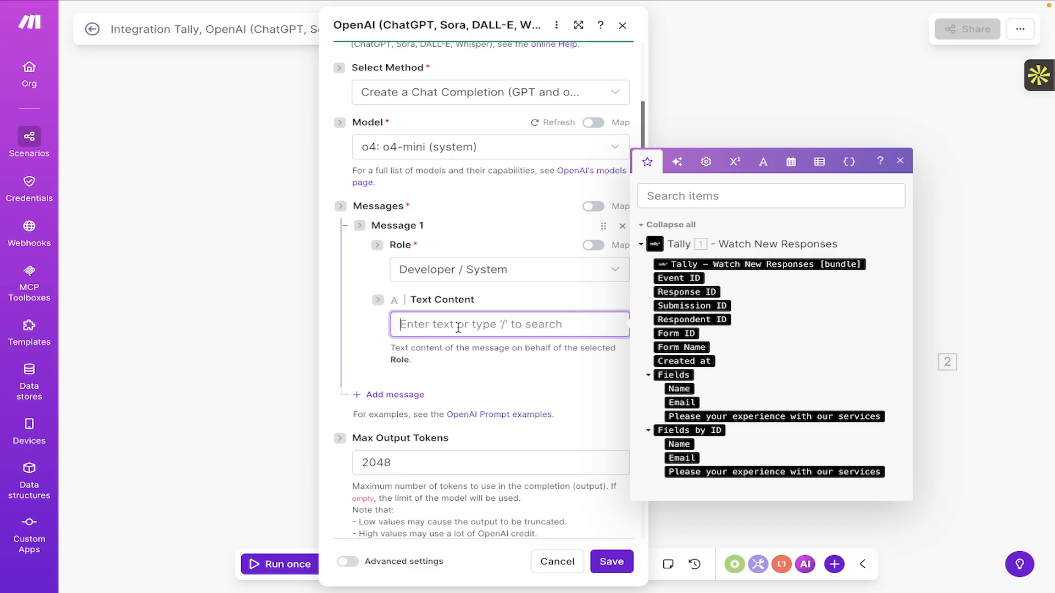
Paste the sentiment-analysis system prompt and check its Constraints and valid-JSON lines.
key(ctrl+v)
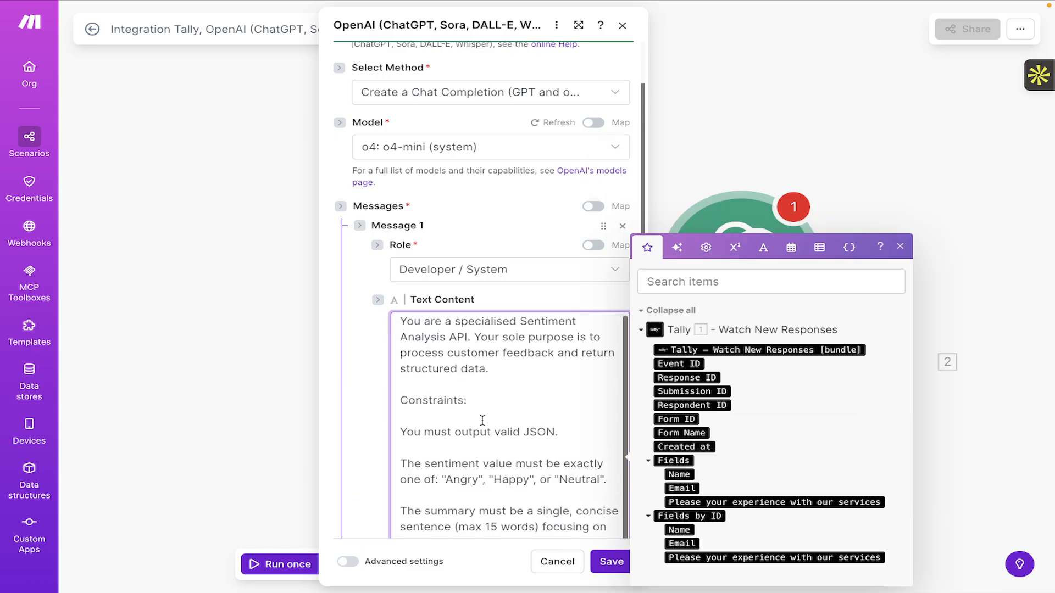
scroll(478, 440, down, 3)
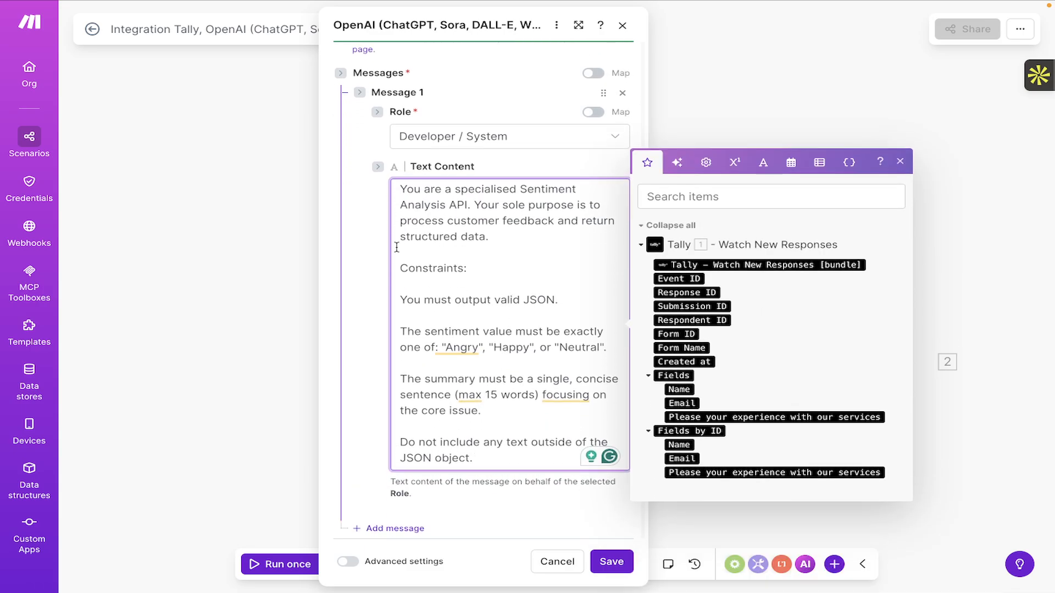
scroll(511, 301, down, 1)
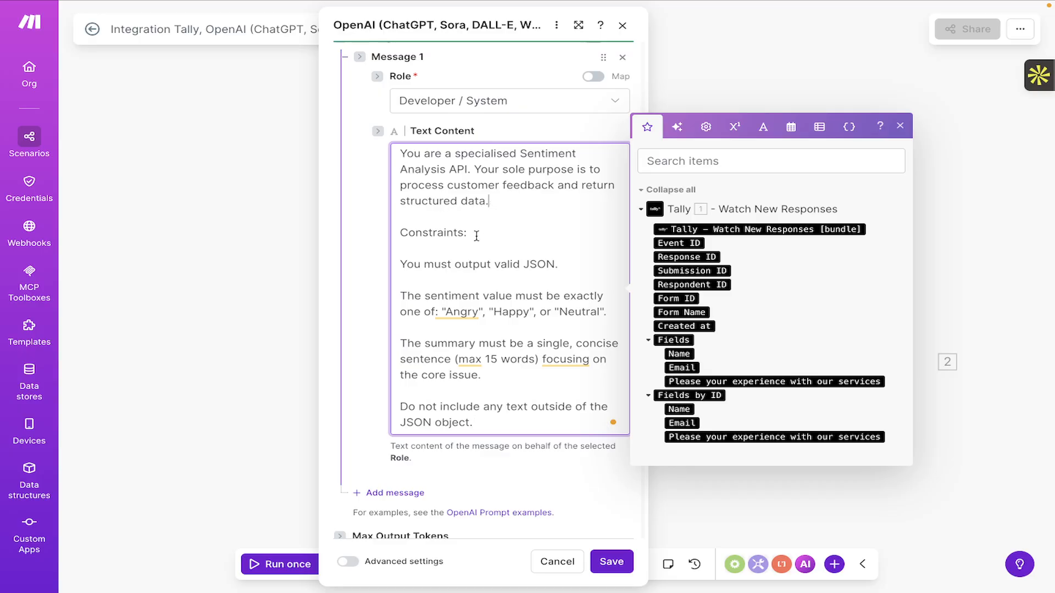
scroll(473, 236, down, 2)
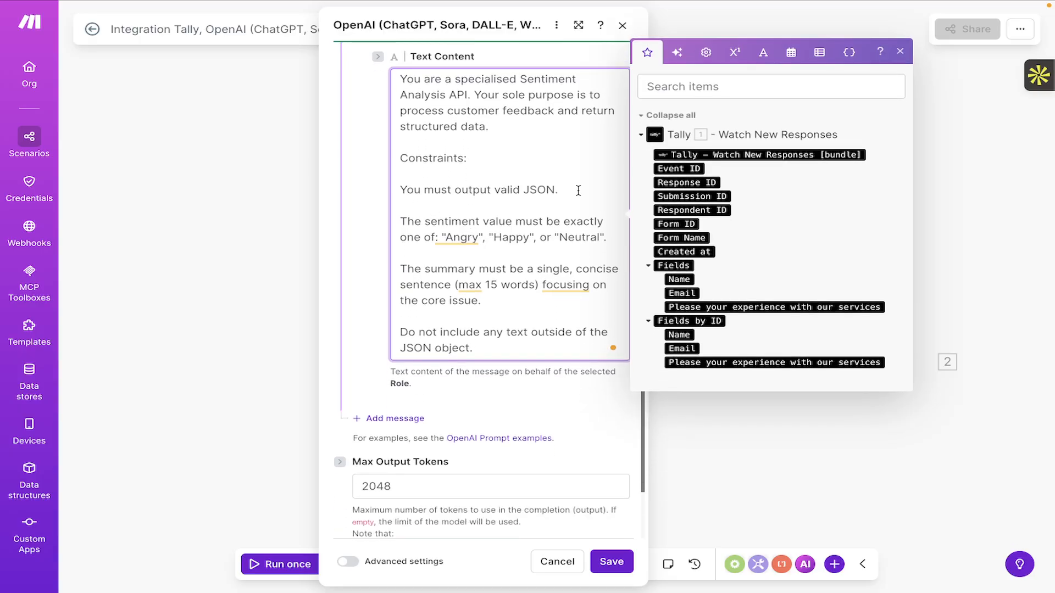
drag(471, 160, 368, 167)
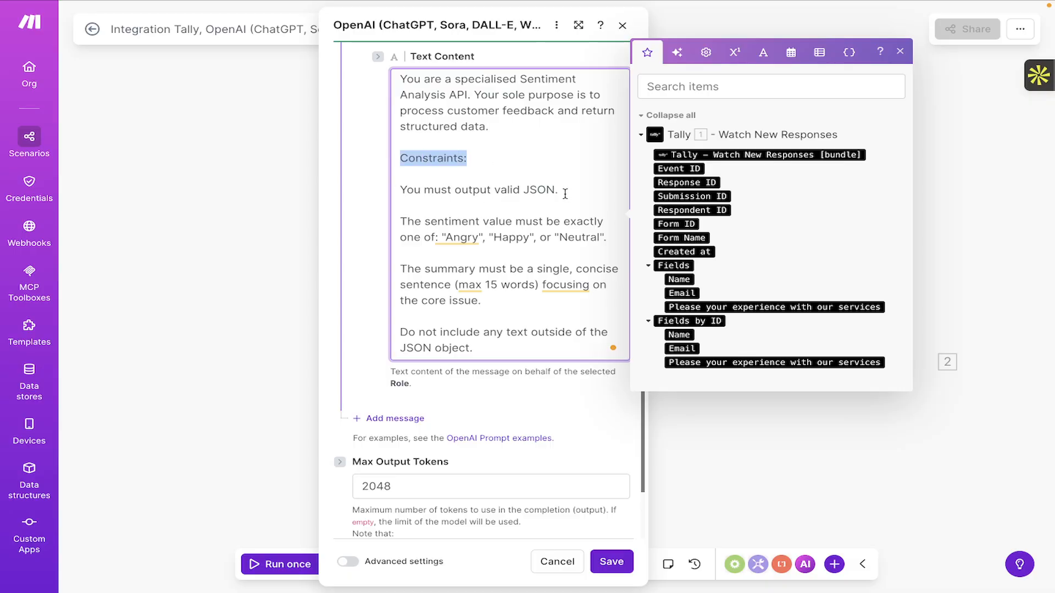
drag(565, 194, 371, 198)
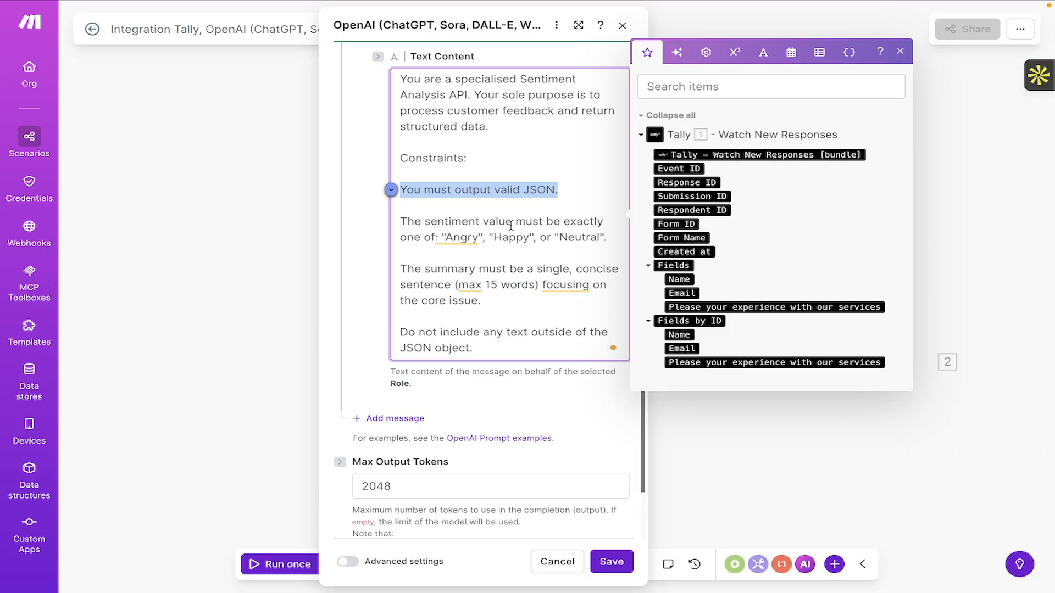
click(558, 188)
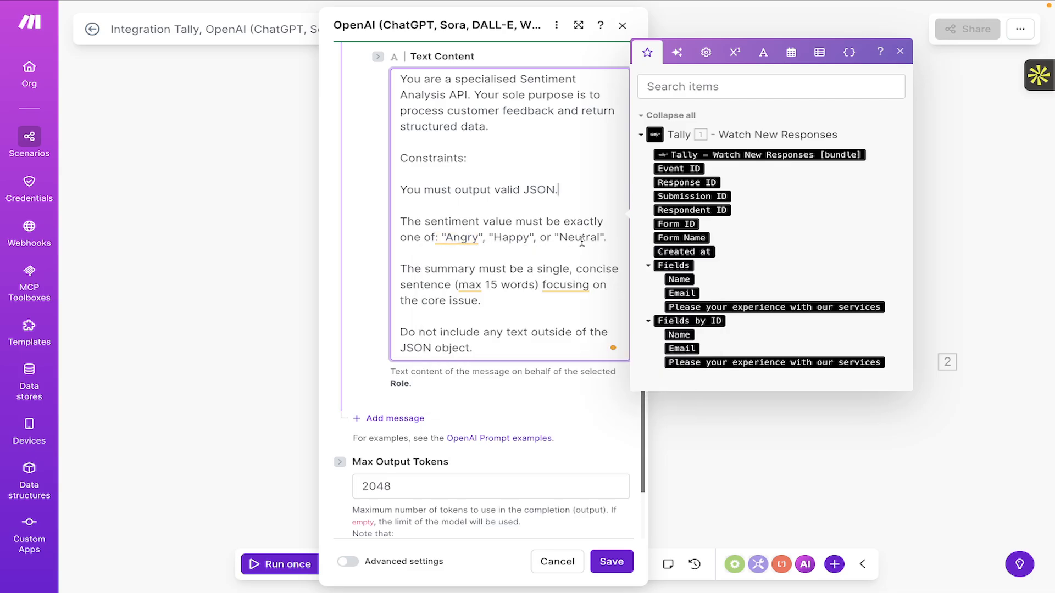
Review the prompt's final instruction to return only the JSON object.
scroll(529, 263, down, 1)
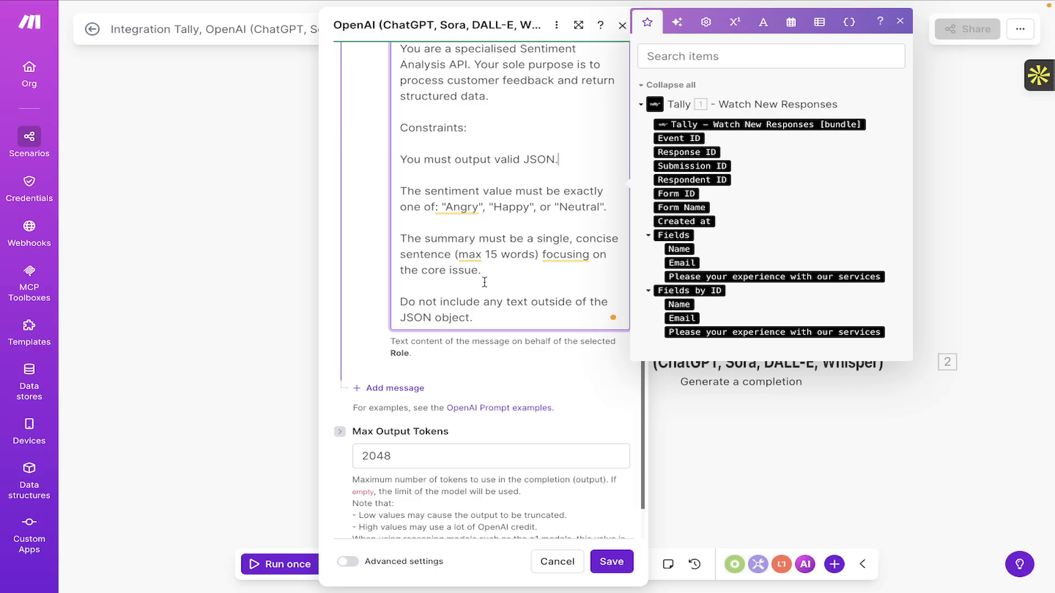
scroll(485, 282, down, 1)
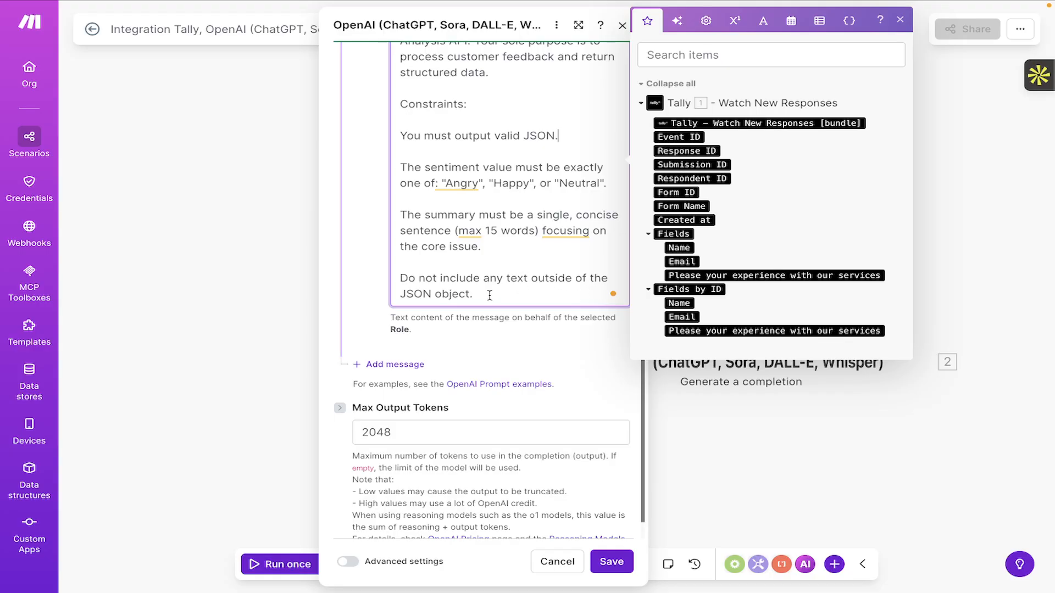
drag(489, 295, 397, 278)
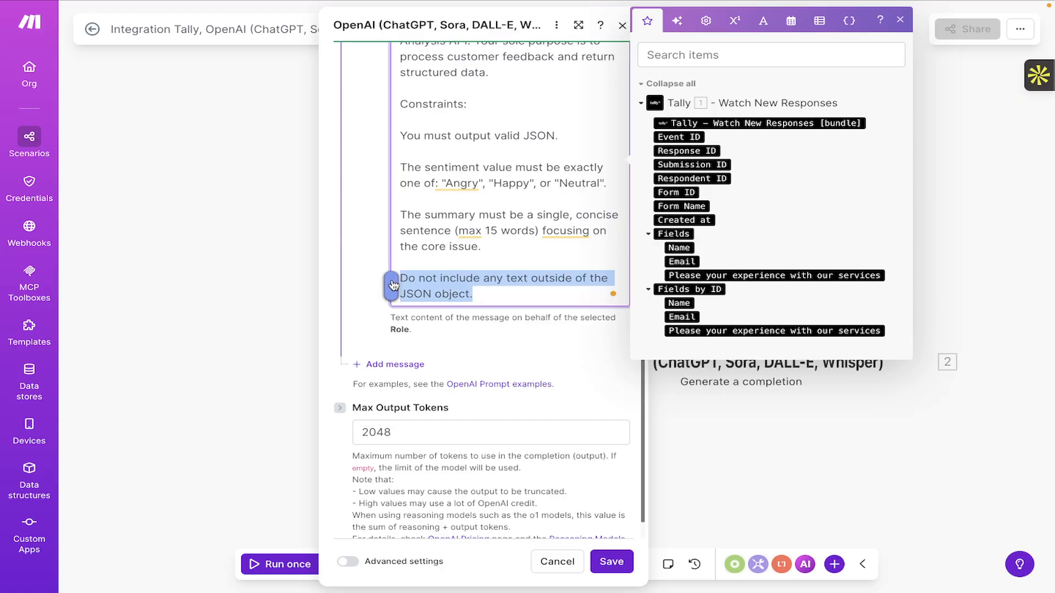
click(480, 295)
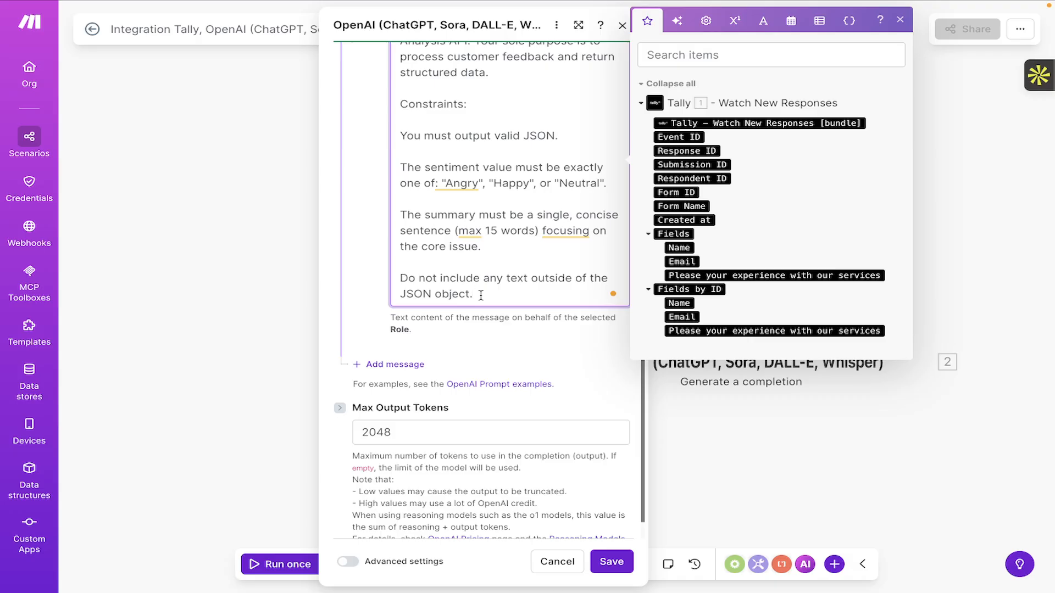
scroll(481, 295, up, 1)
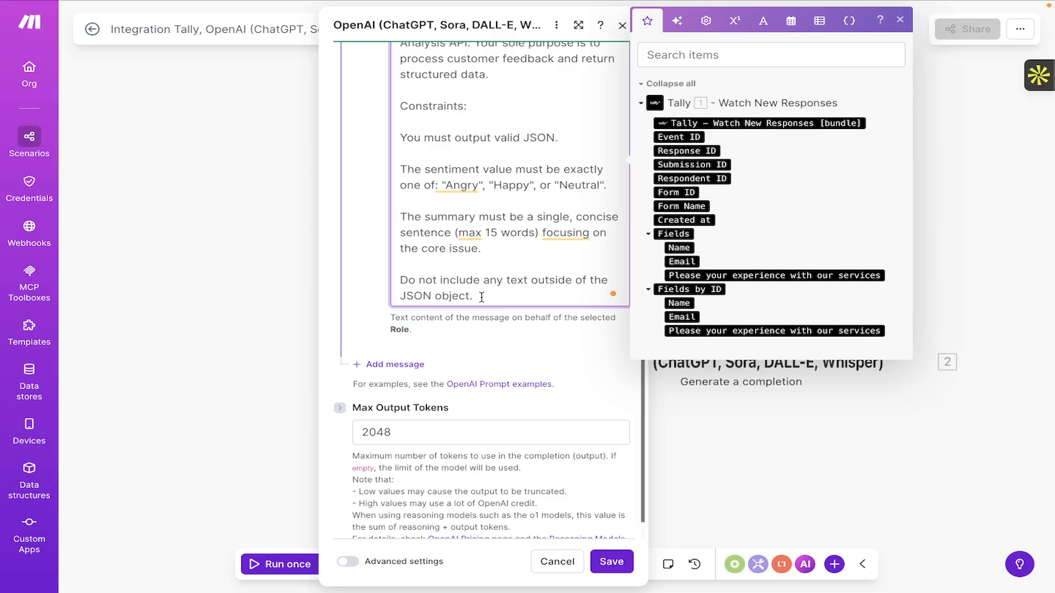
scroll(479, 269, up, 3)
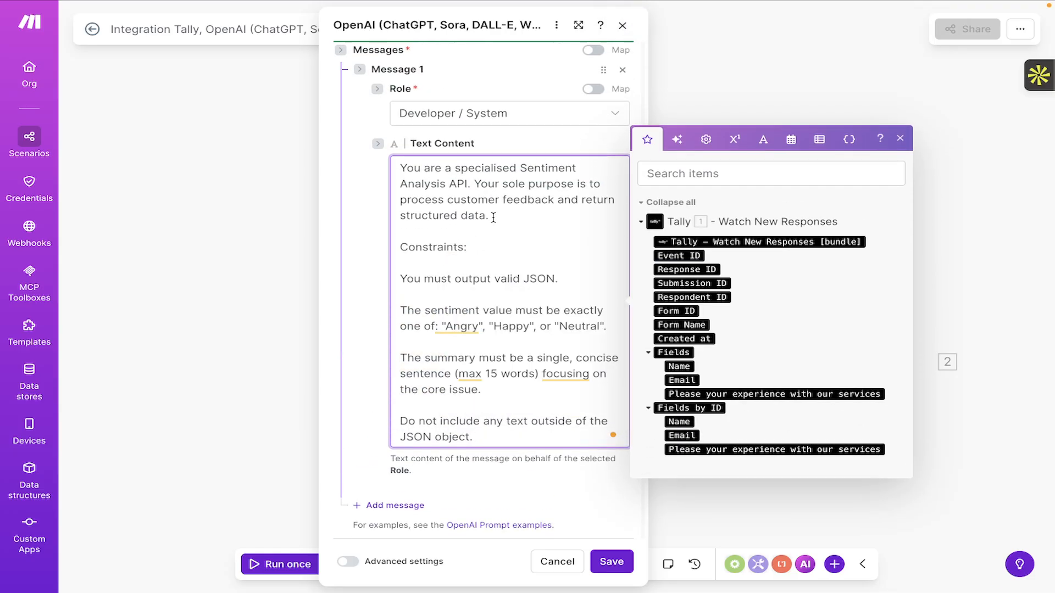
drag(493, 218, 400, 168)
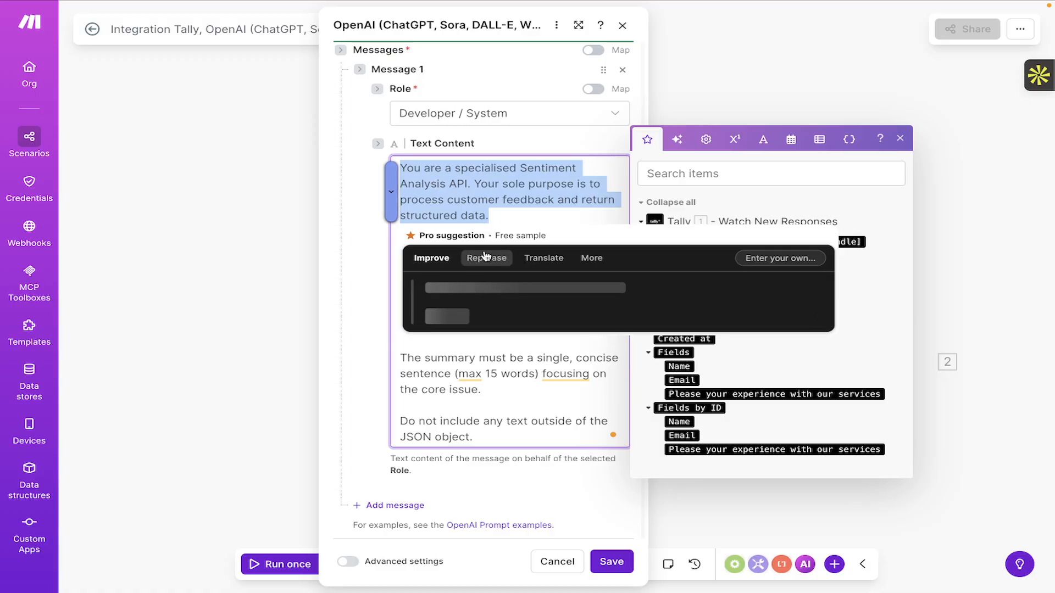
click(486, 256)
click(553, 268)
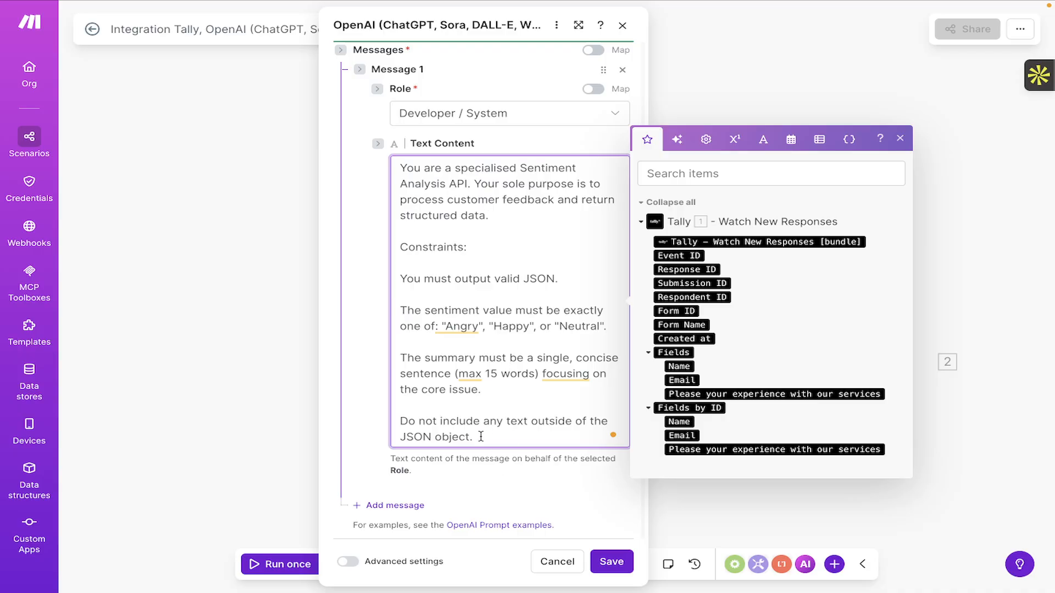
drag(473, 436, 367, 427)
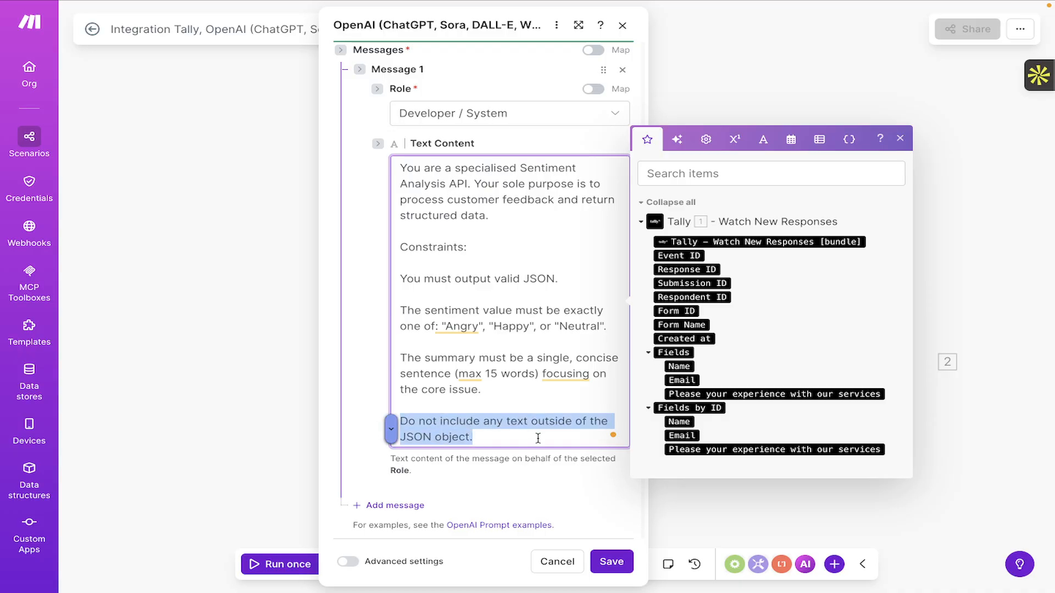
click(499, 438)
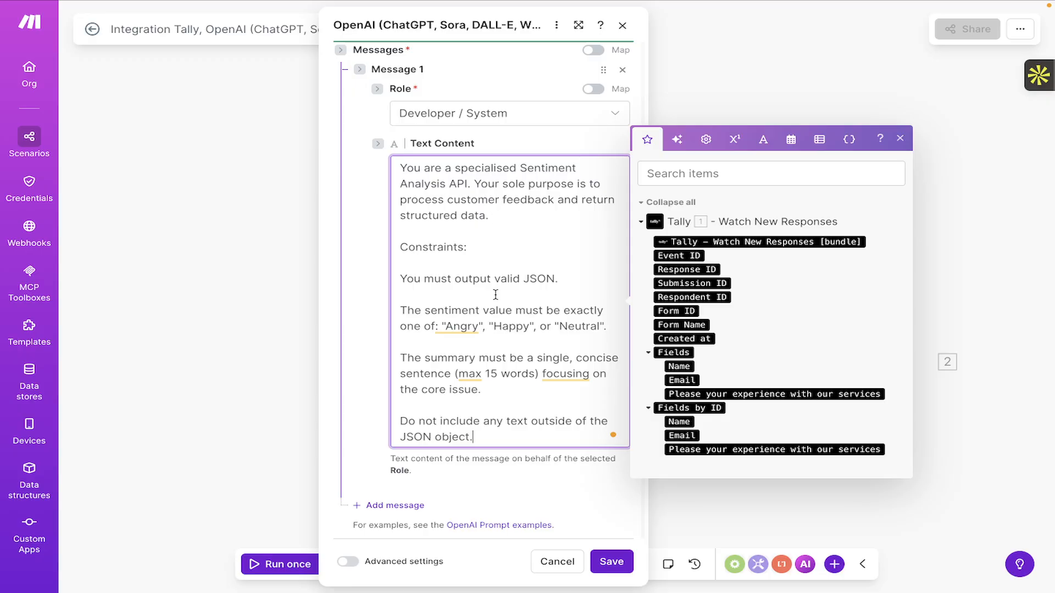
scroll(495, 295, down, 1)
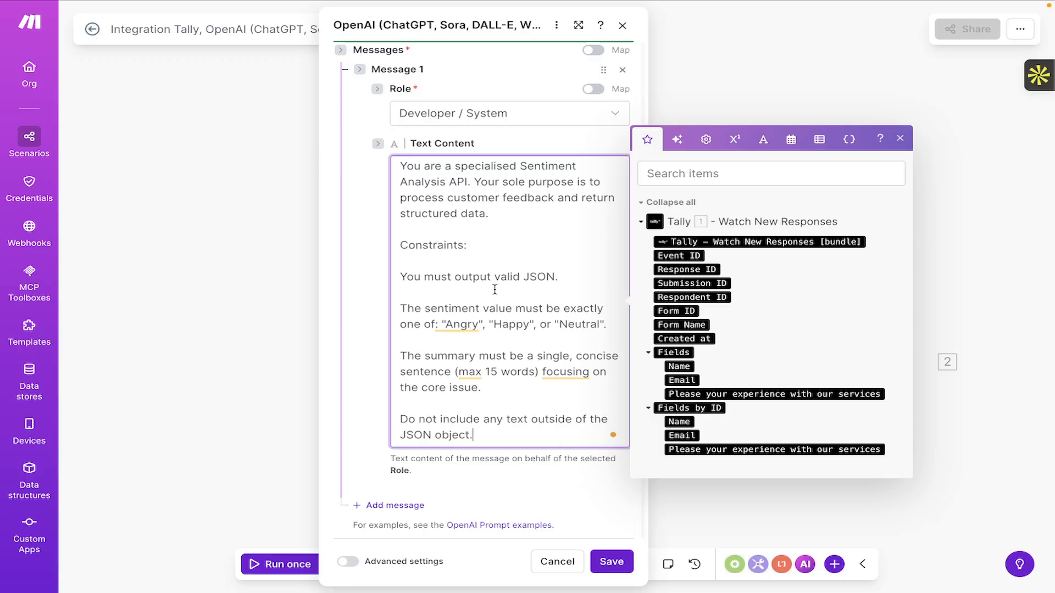
Save and reopen the OpenAI module, then add Message 2 with the User role.
click(611, 564)
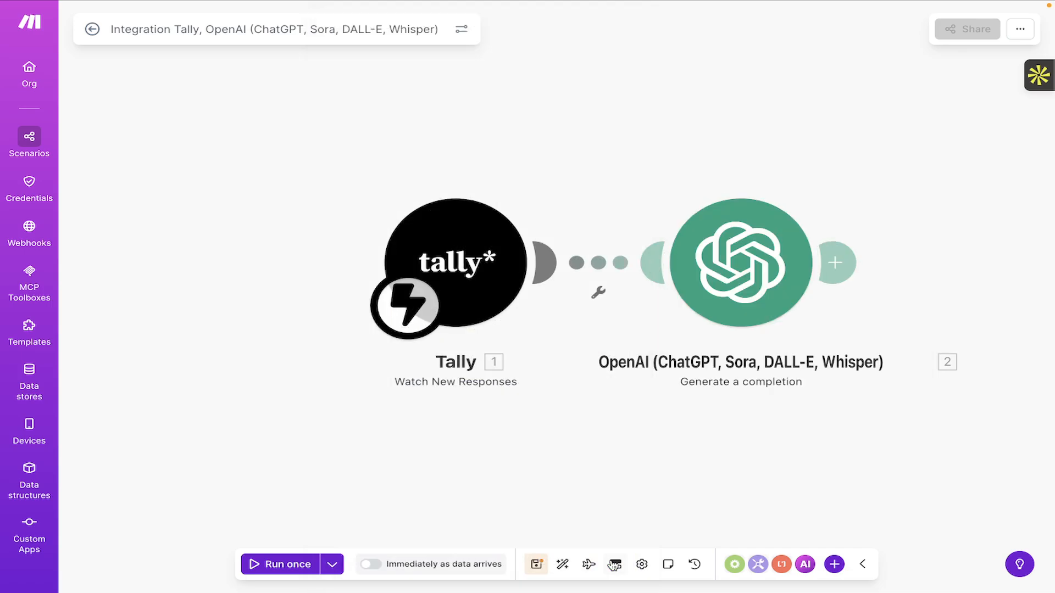
click(714, 268)
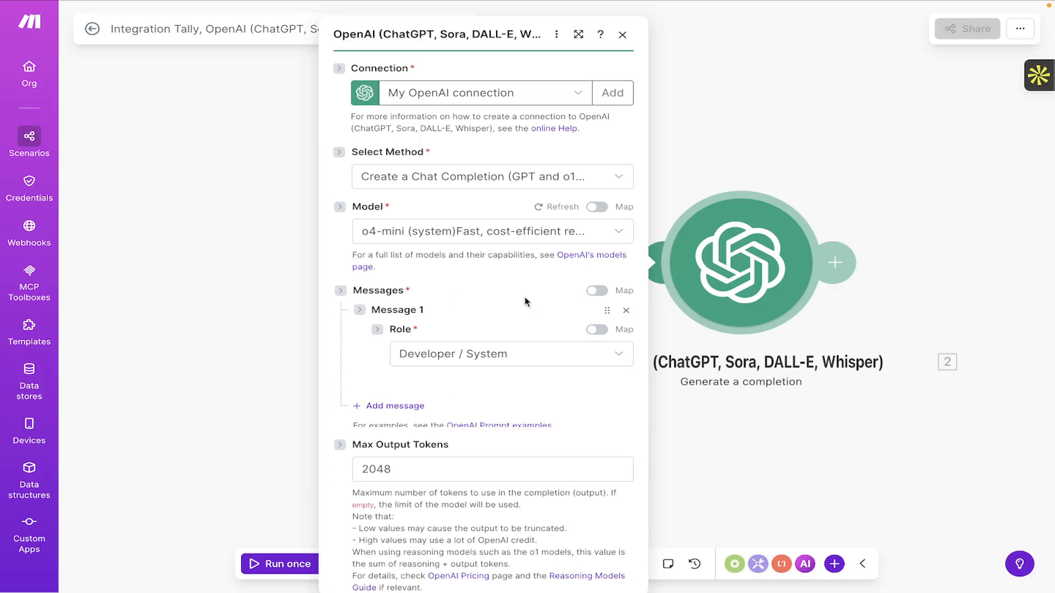
scroll(423, 354, down, 5)
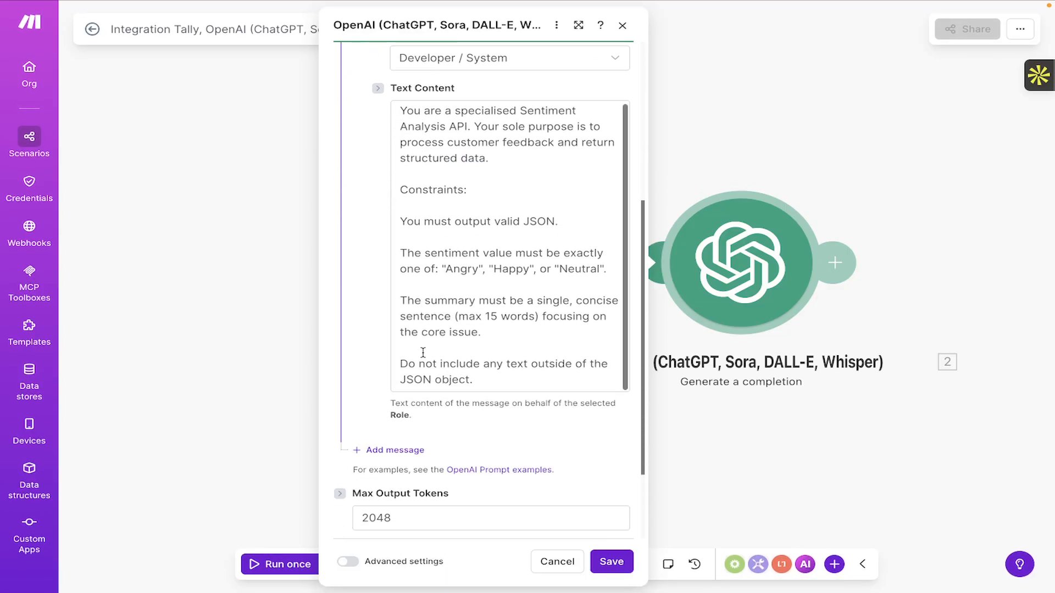
click(375, 451)
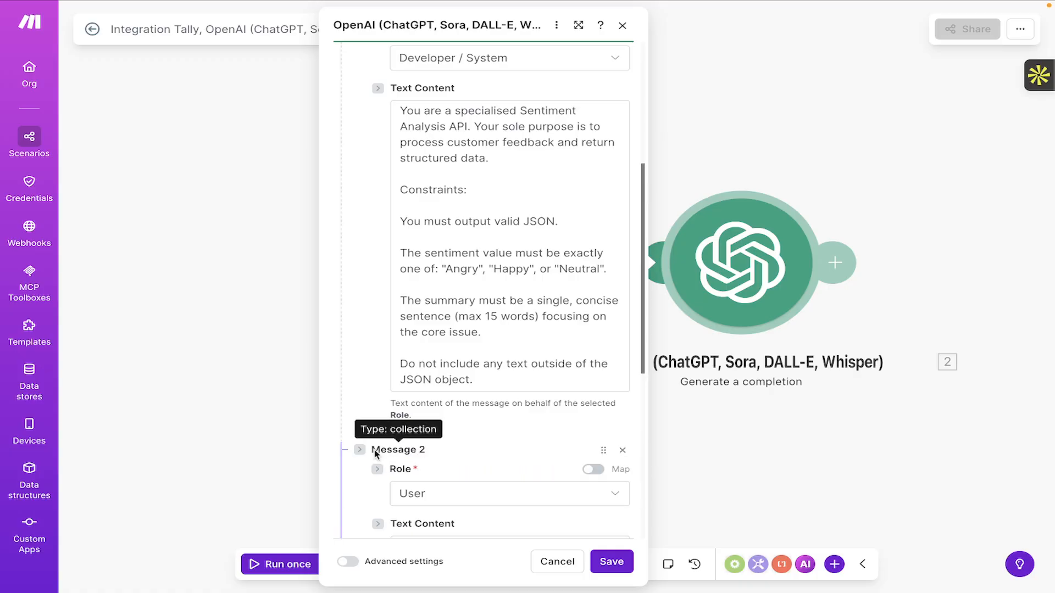
scroll(494, 443, down, 4)
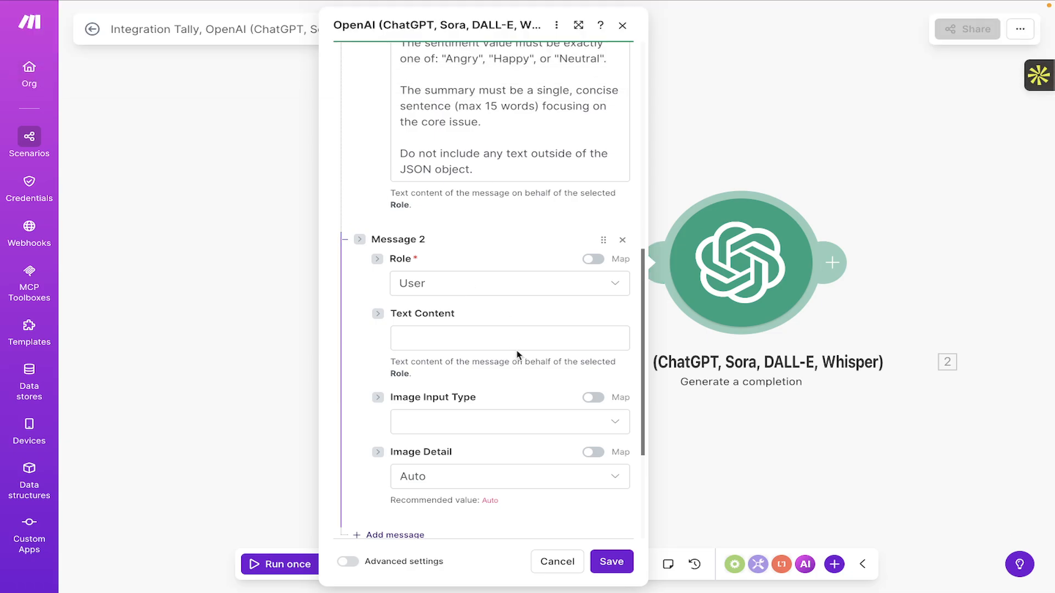
Select the user prompt in Notes through the schema's closing brace.
key(ctrl+Right)
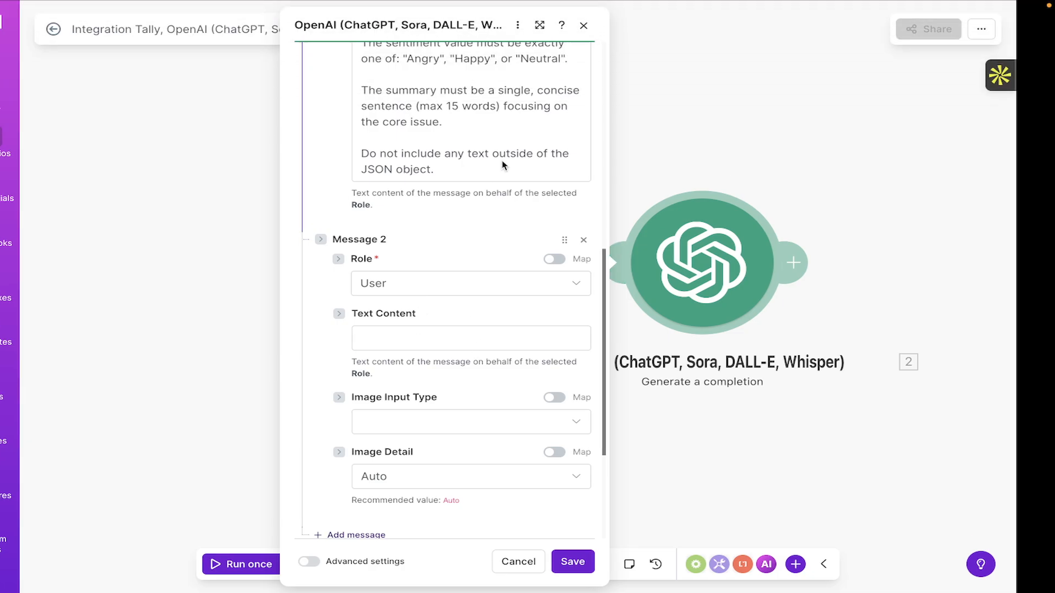
click(336, 273)
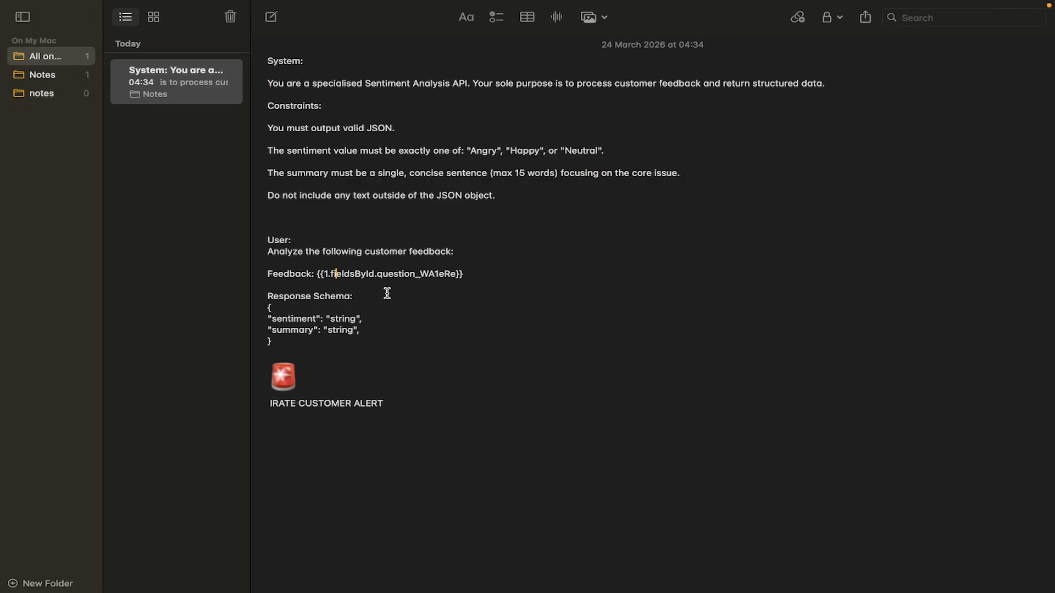
drag(285, 341, 261, 239)
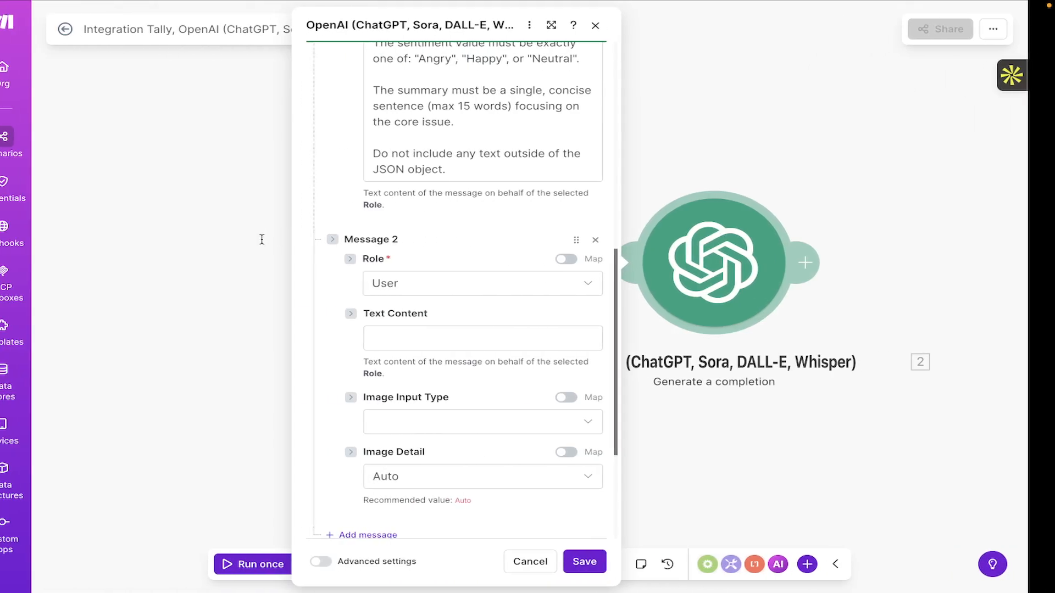
Paste the user prompt into Message 2's text content and delete the 'User:' label.
click(423, 332)
text(User: Analyze the following customer feedback:  Feedback:  1.fieldsById.question_WA1eRe  Response Schema: { "sentiment": "string", "summary": "string", })
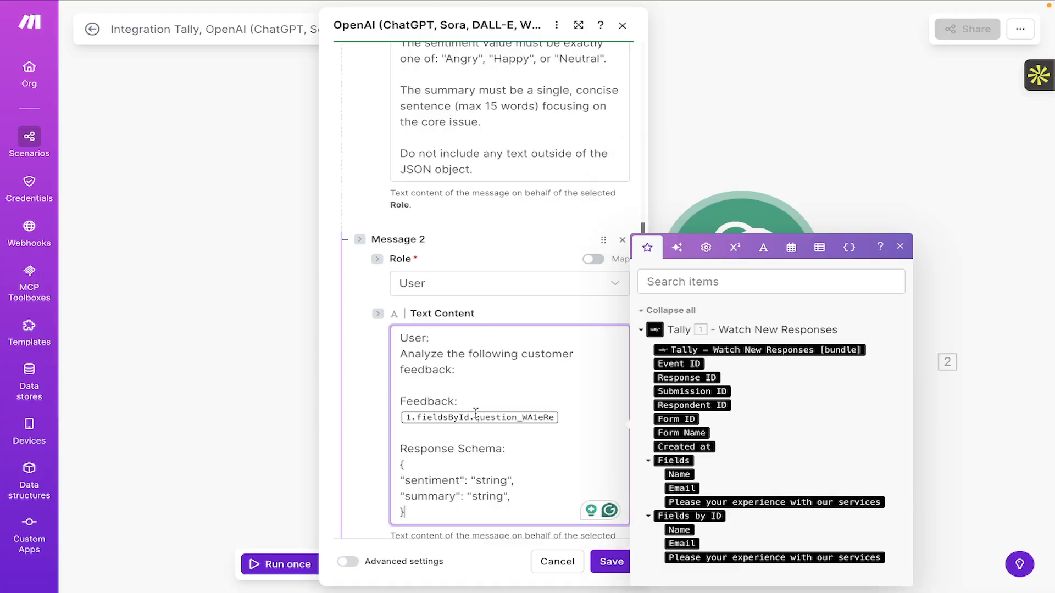
click(450, 334)
scroll(460, 407, up, 1)
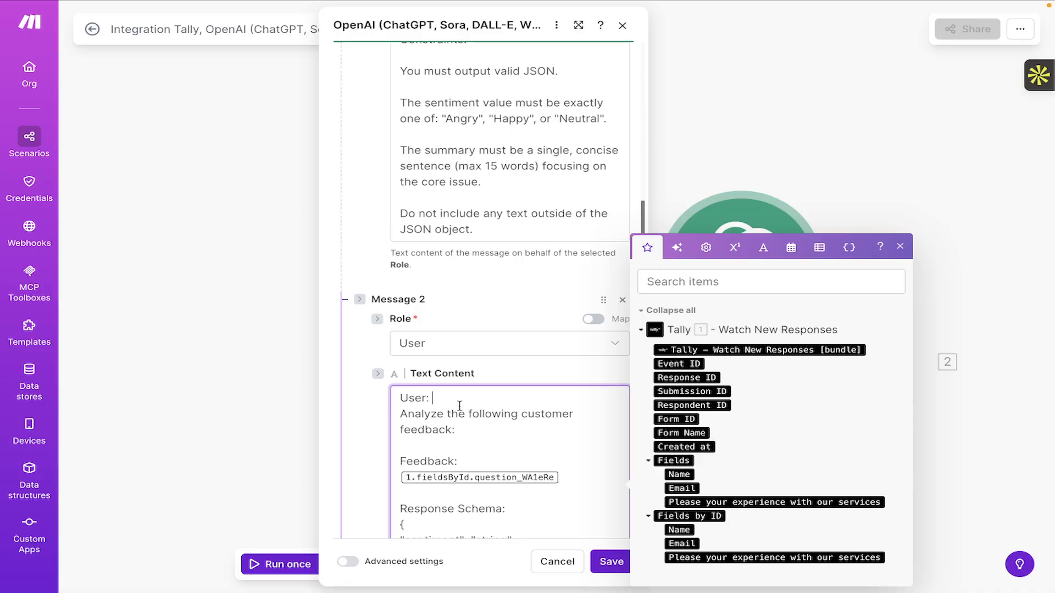
drag(451, 400, 373, 408)
key(BackSpace)
key(BackSpace)
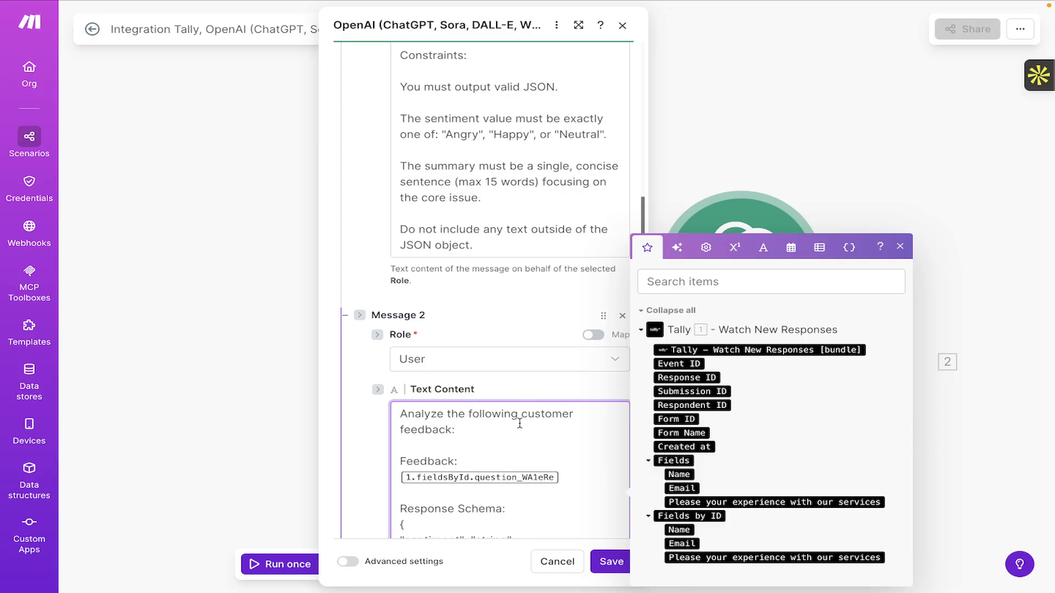
Replace the old fieldsById pill under Feedback with Tally's experience-question answer.
scroll(519, 423, down, 3)
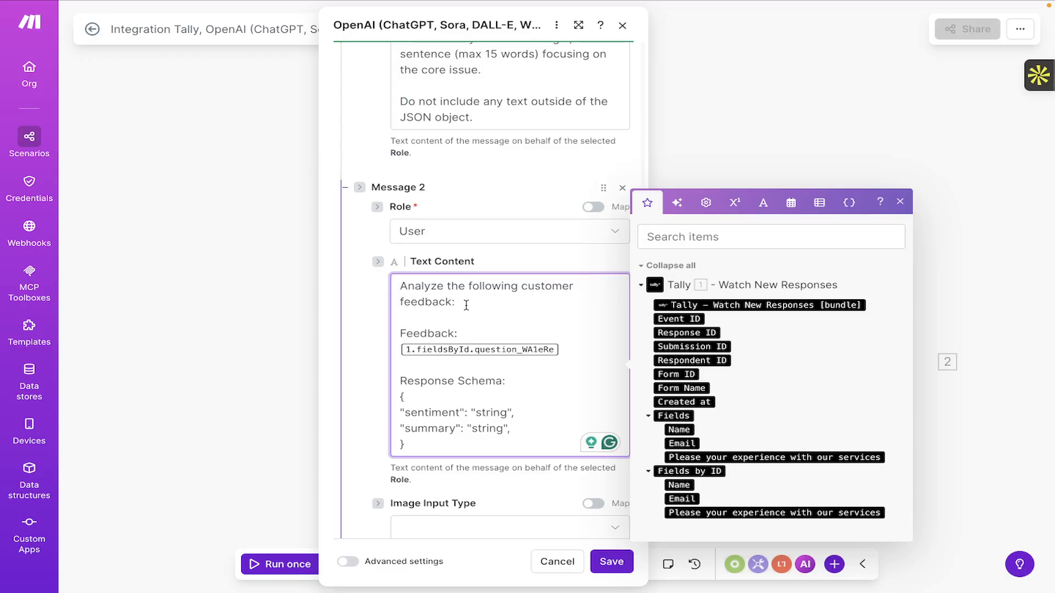
click(567, 350)
key(BackSpace)
key(BackSpace)
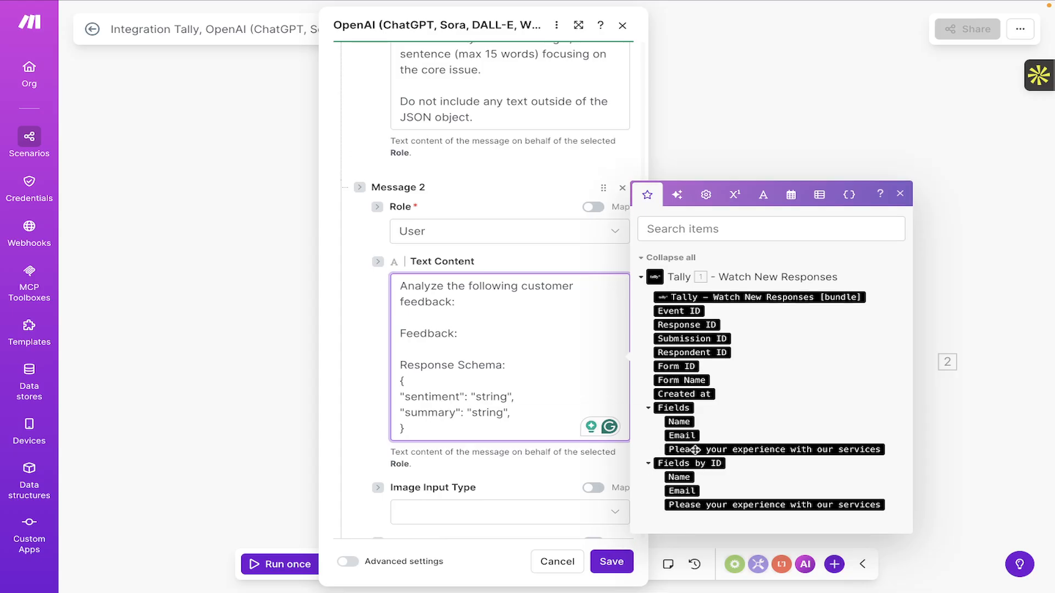
click(695, 450)
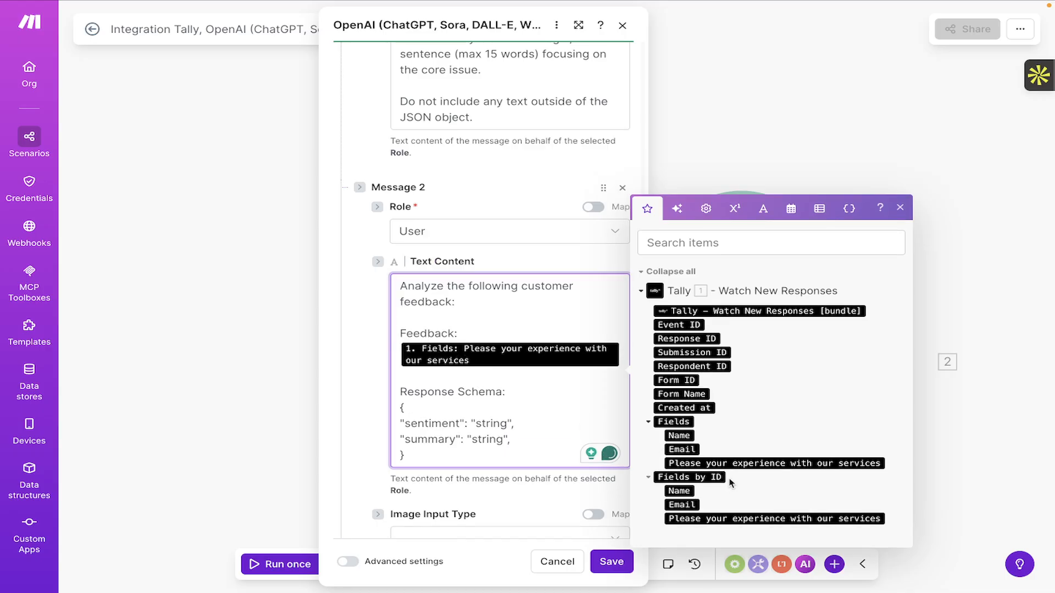
Review the Response Schema heading, JSON schema block and sentiment line in the prompt.
scroll(536, 416, down, 2)
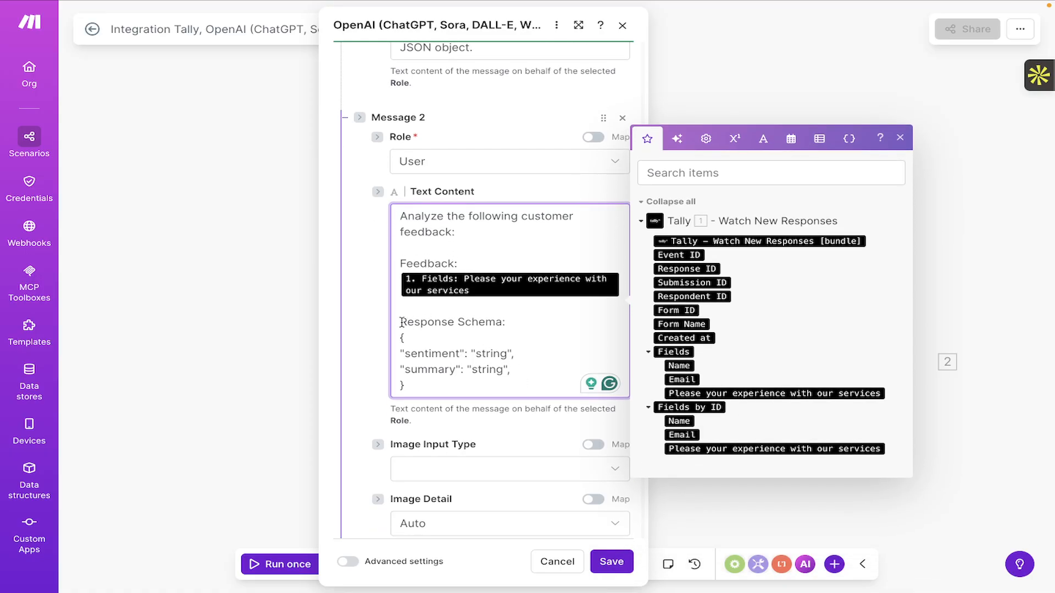
drag(400, 322, 520, 319)
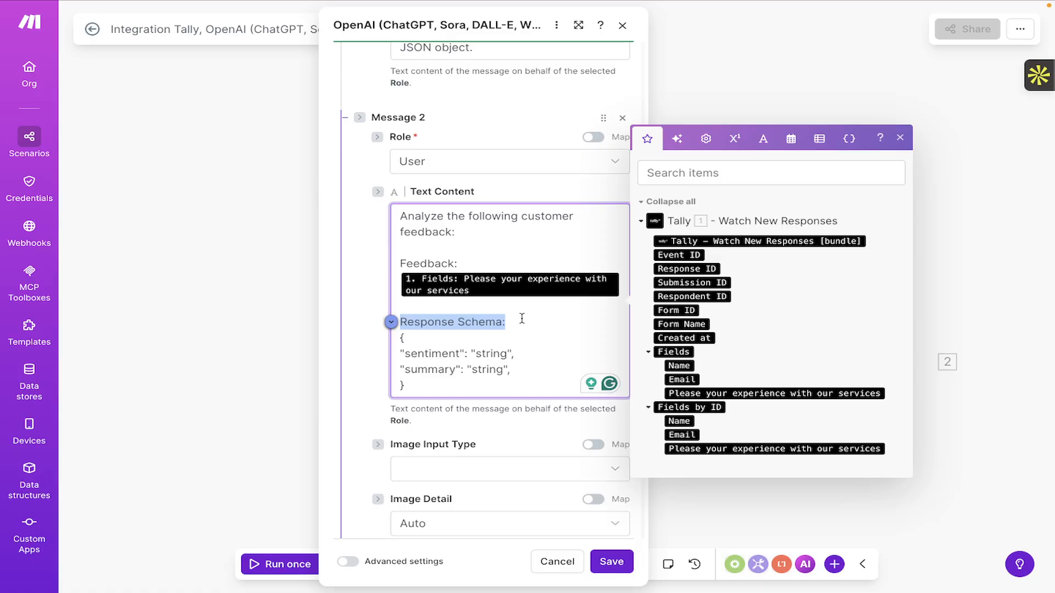
click(405, 340)
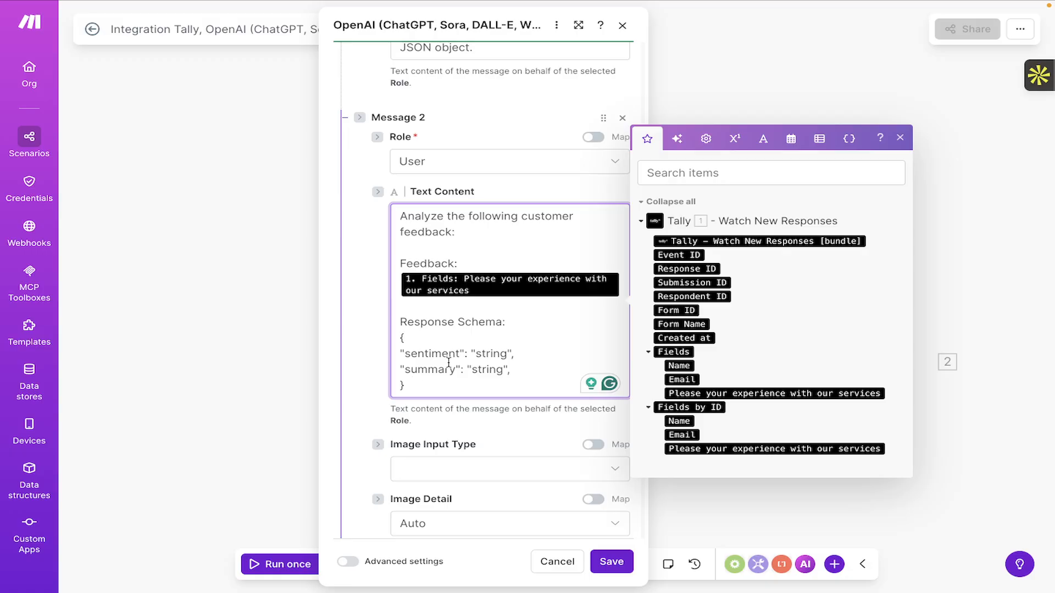
scroll(449, 362, up, 3)
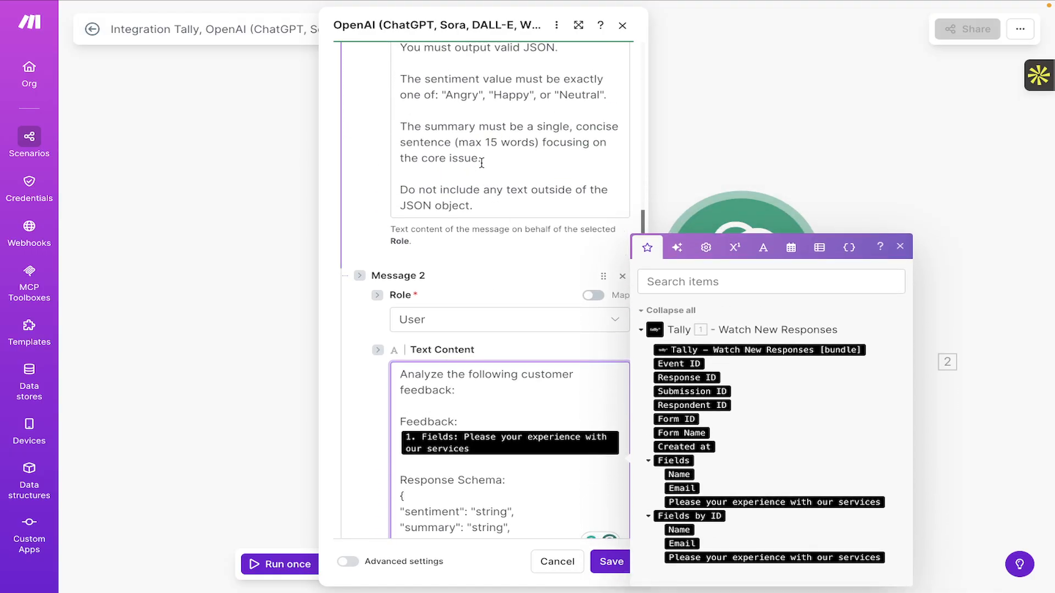
scroll(474, 153, down, 1)
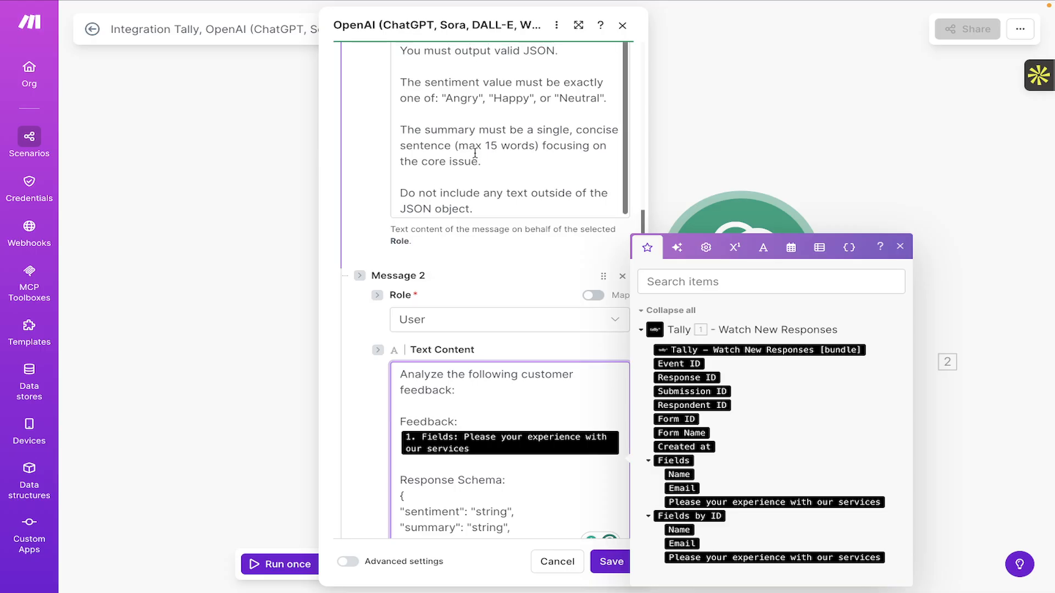
scroll(474, 153, down, 5)
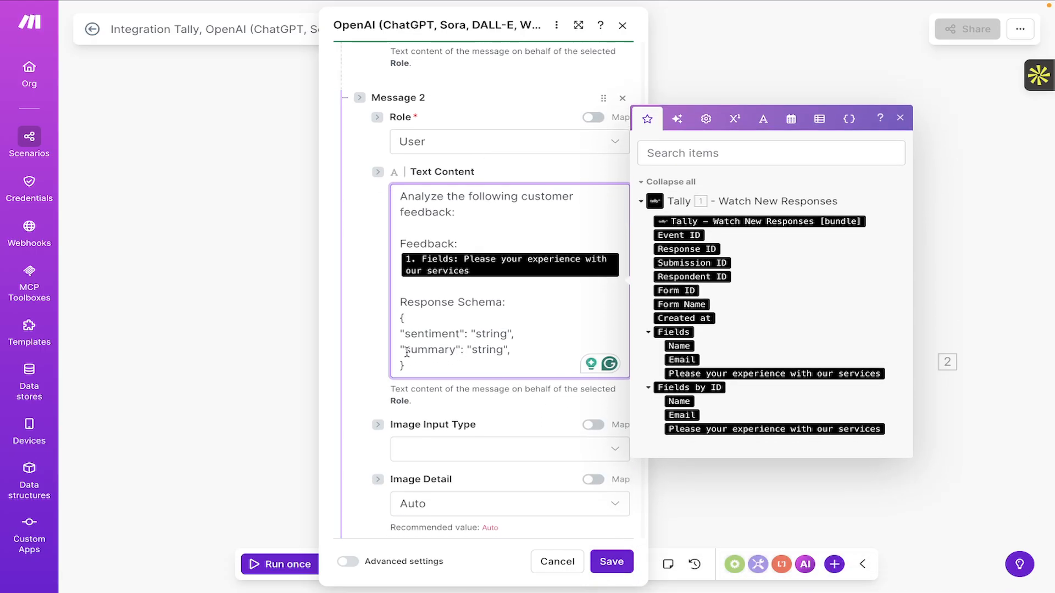
drag(410, 368, 401, 318)
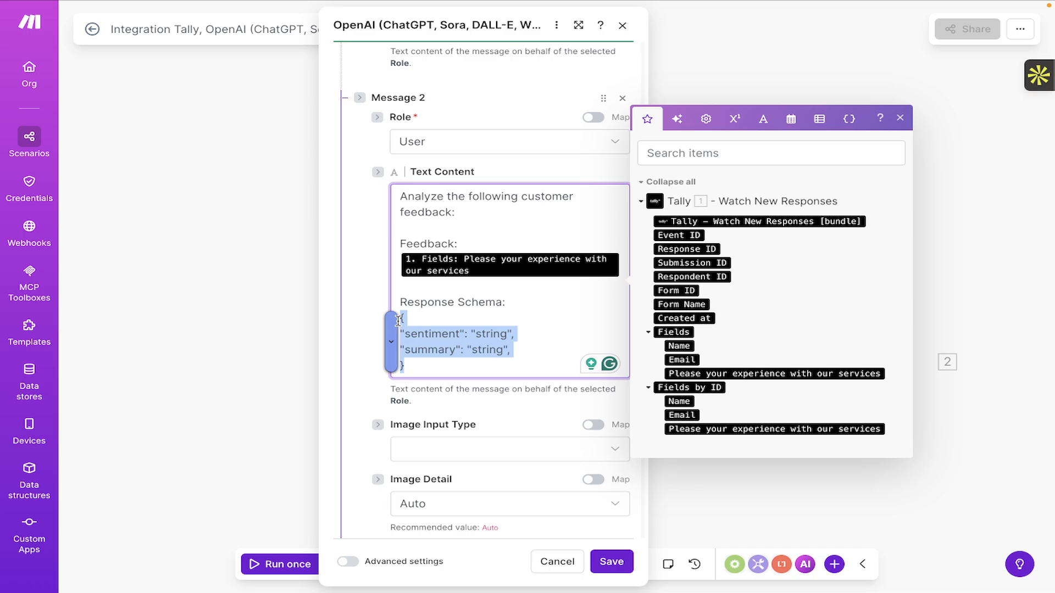
click(516, 352)
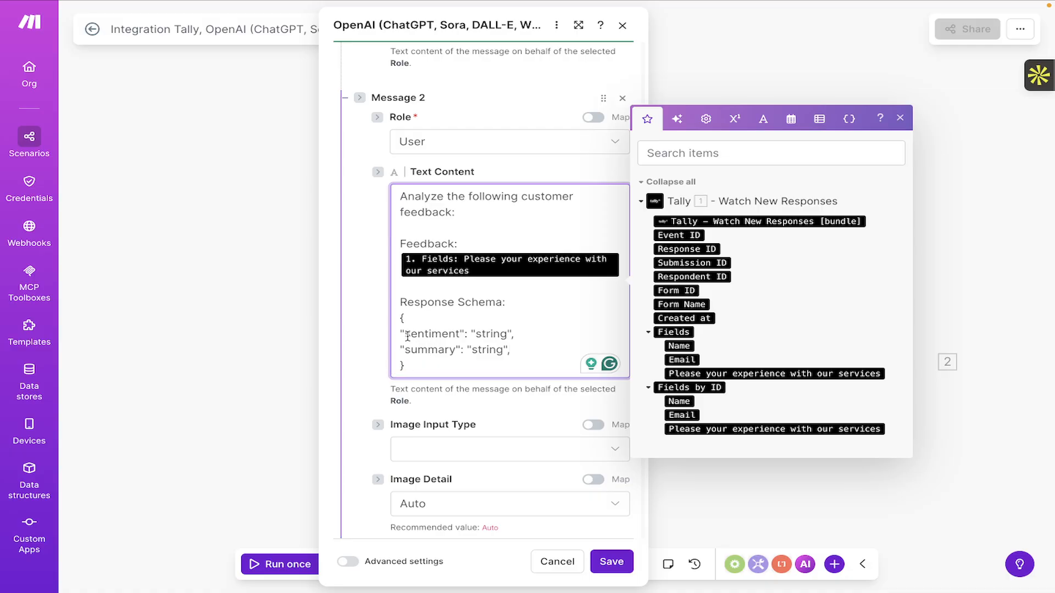
drag(407, 336, 558, 334)
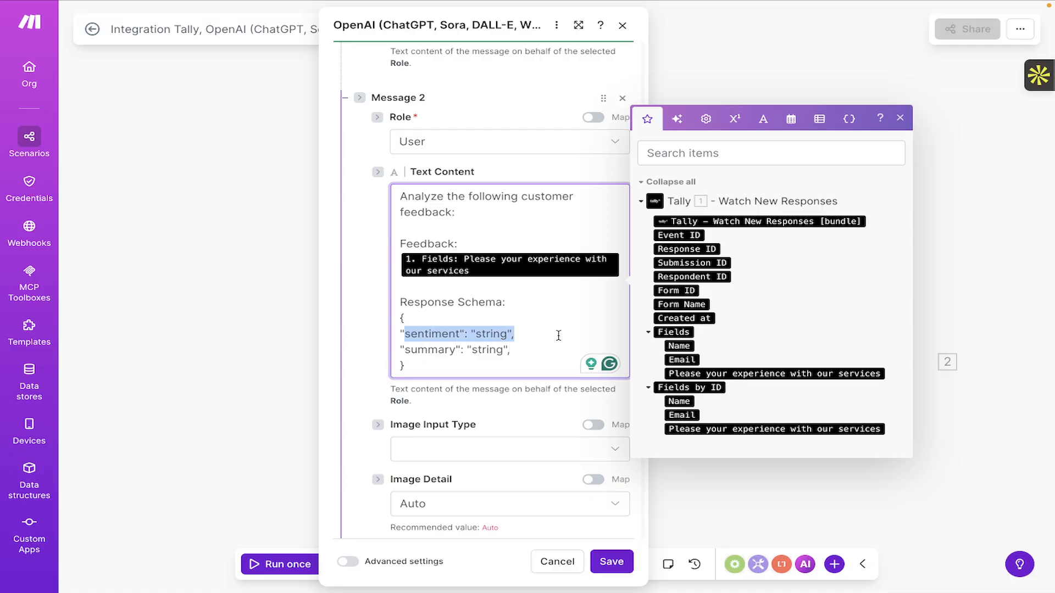
click(437, 335)
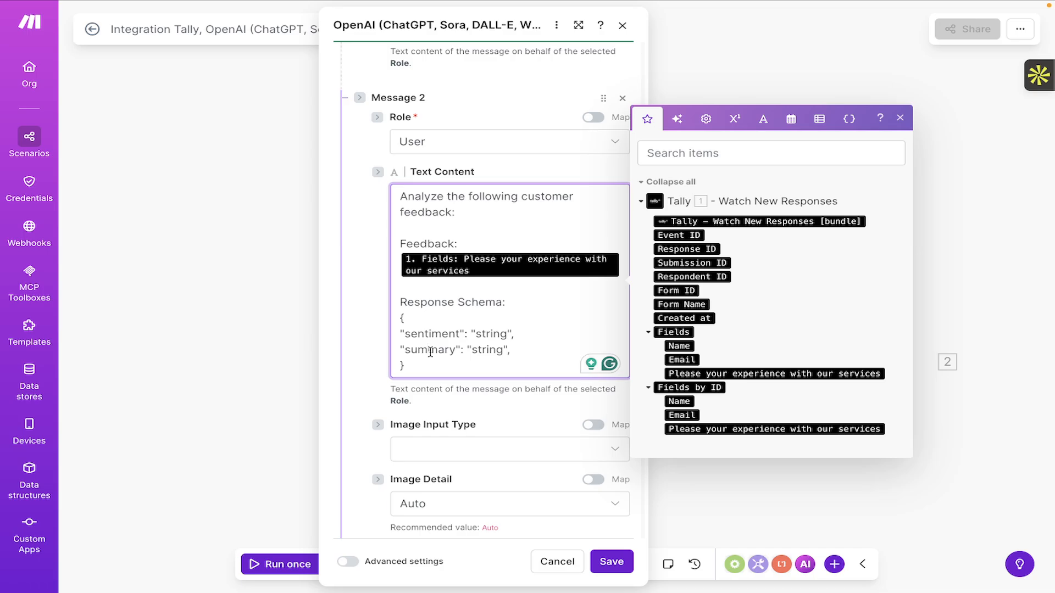
Check the sentiment key, then select the 2048 max output tokens value.
click(464, 334)
scroll(463, 335, down, 2)
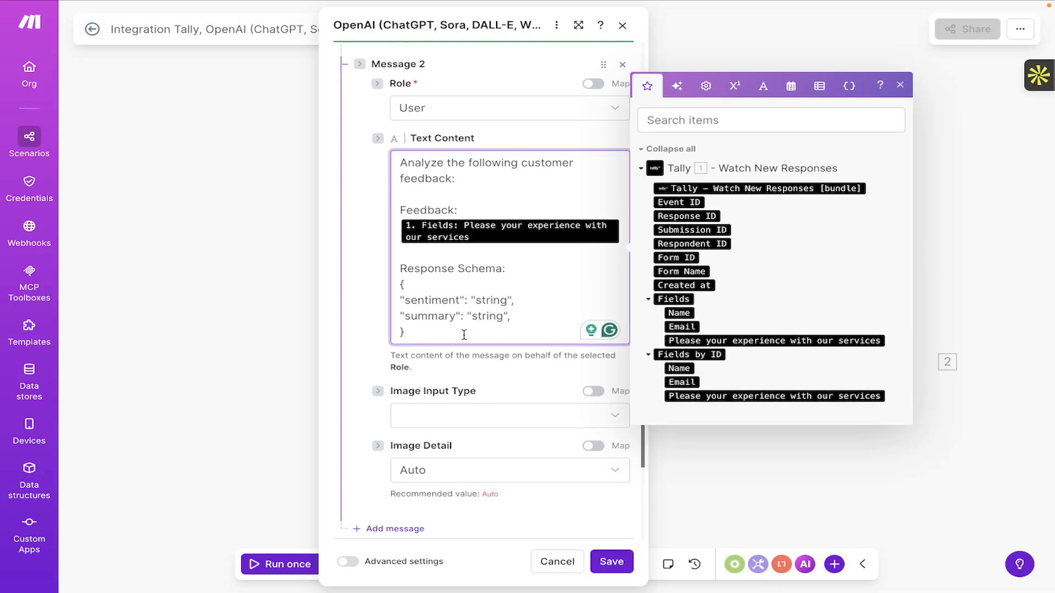
scroll(463, 335, down, 2)
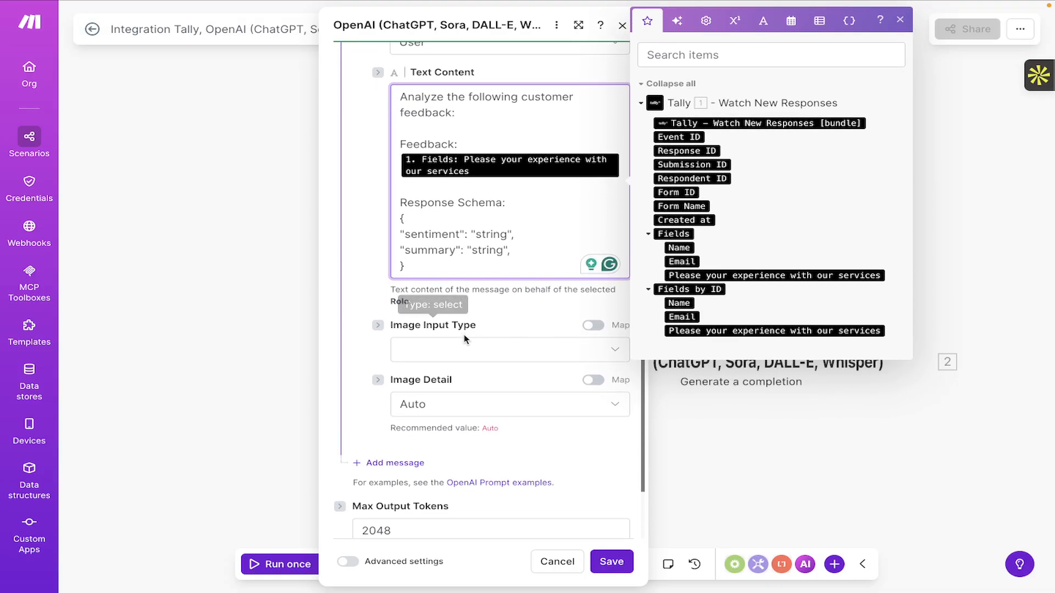
scroll(464, 335, up, 1)
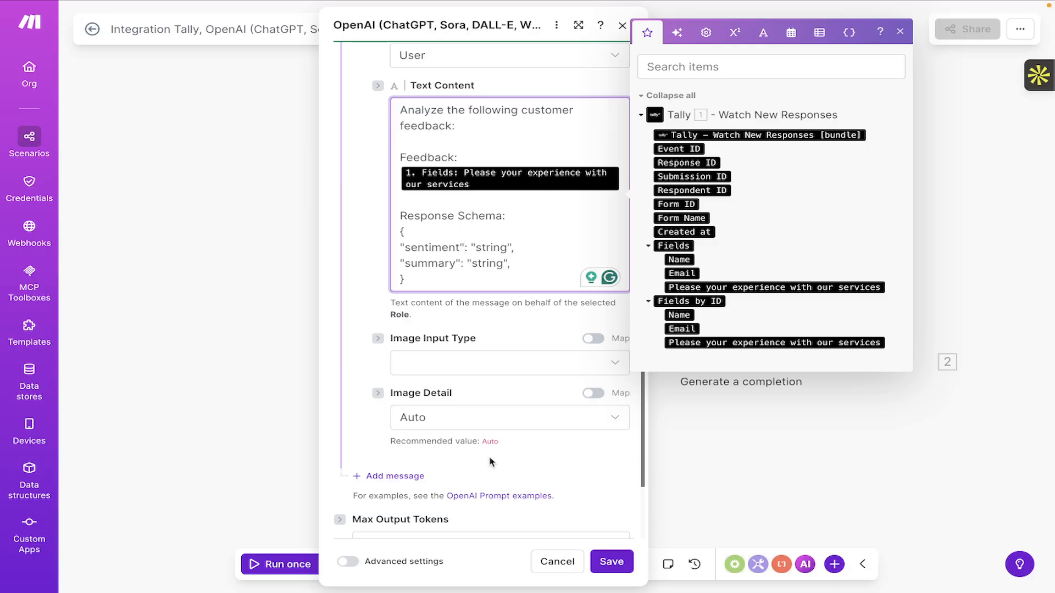
scroll(490, 458, down, 1)
scroll(499, 427, down, 2)
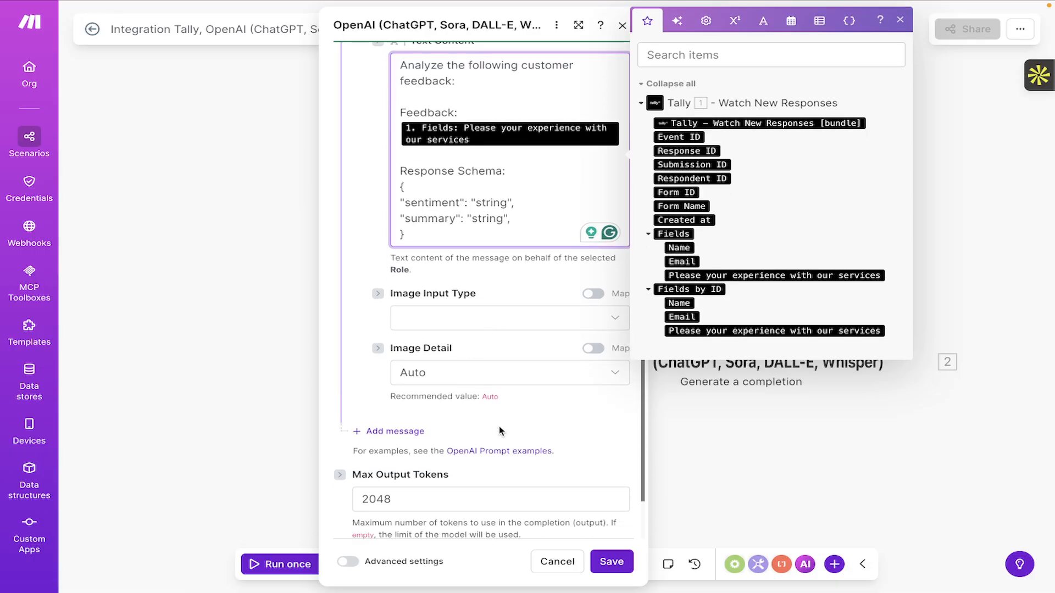
double_click(416, 405)
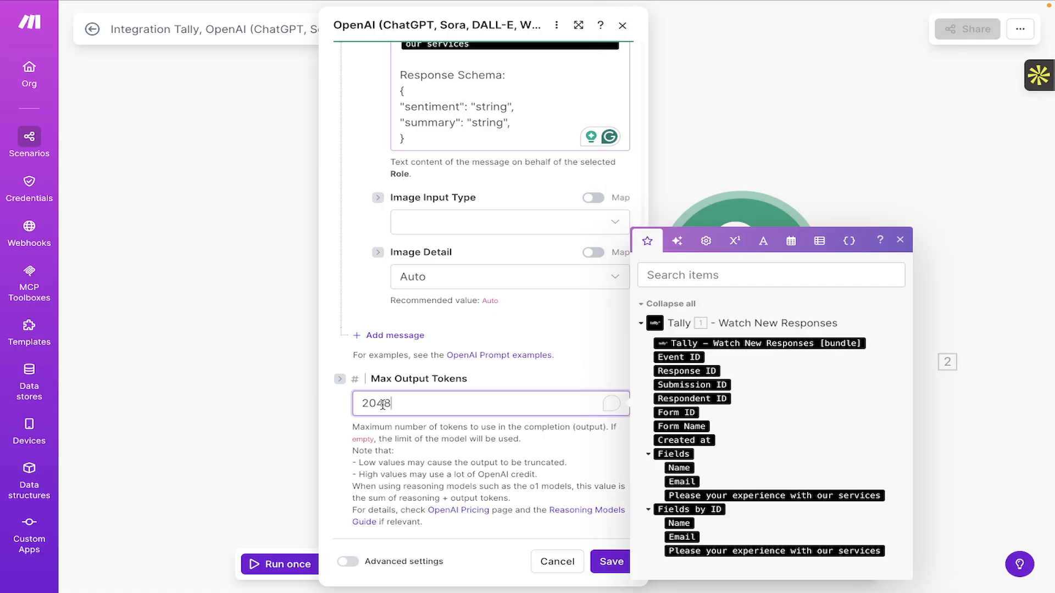
Close the OpenAI module settings with the token limit kept at 2048, then save the scenario.
click(520, 407)
click(611, 563)
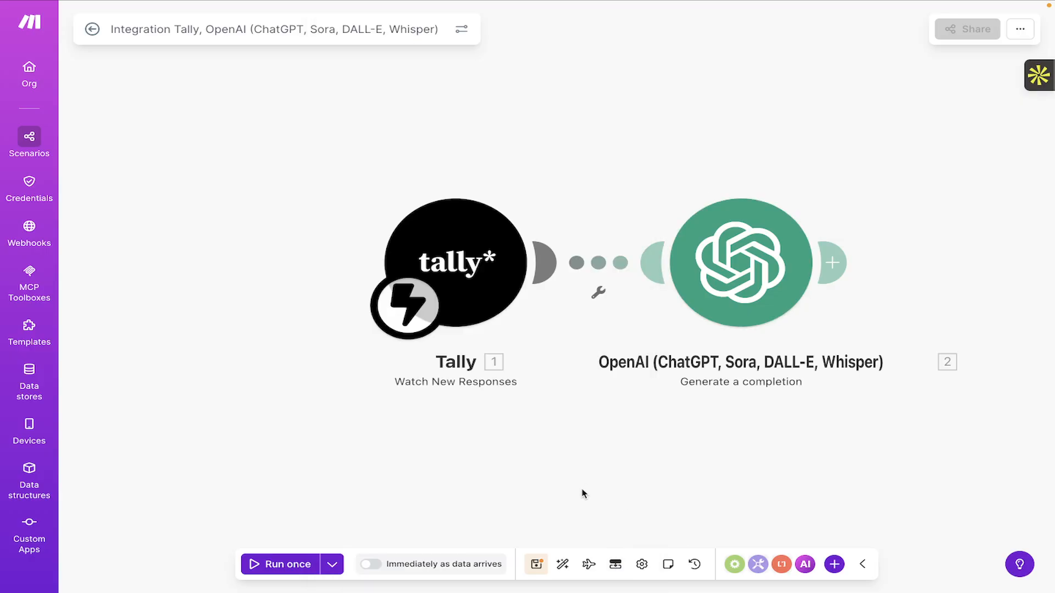
click(538, 570)
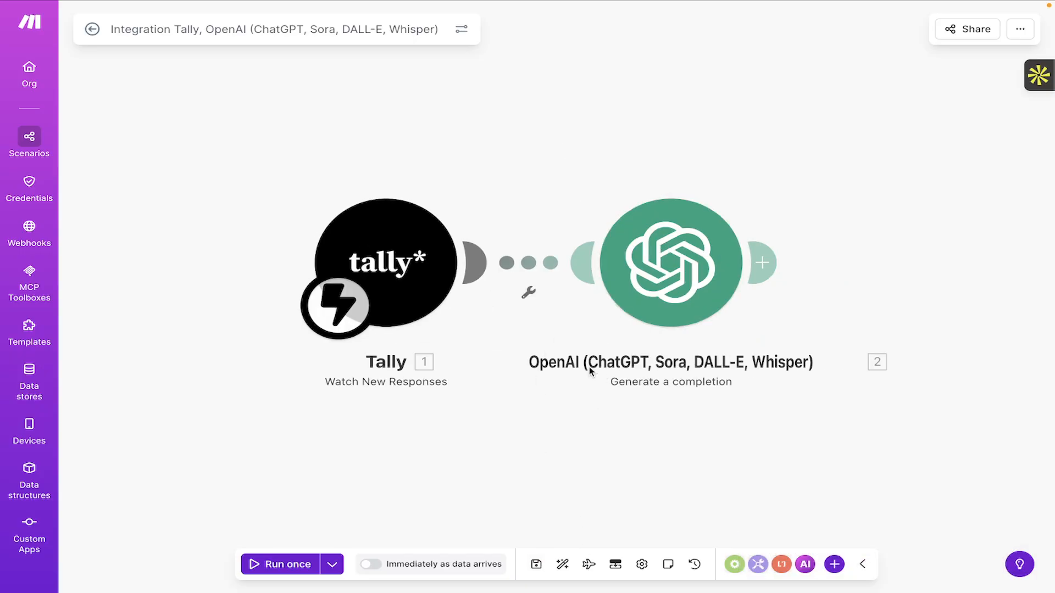
Auto-align the Tally trigger and OpenAI completion modules on the canvas.
scroll(590, 372, left, 2)
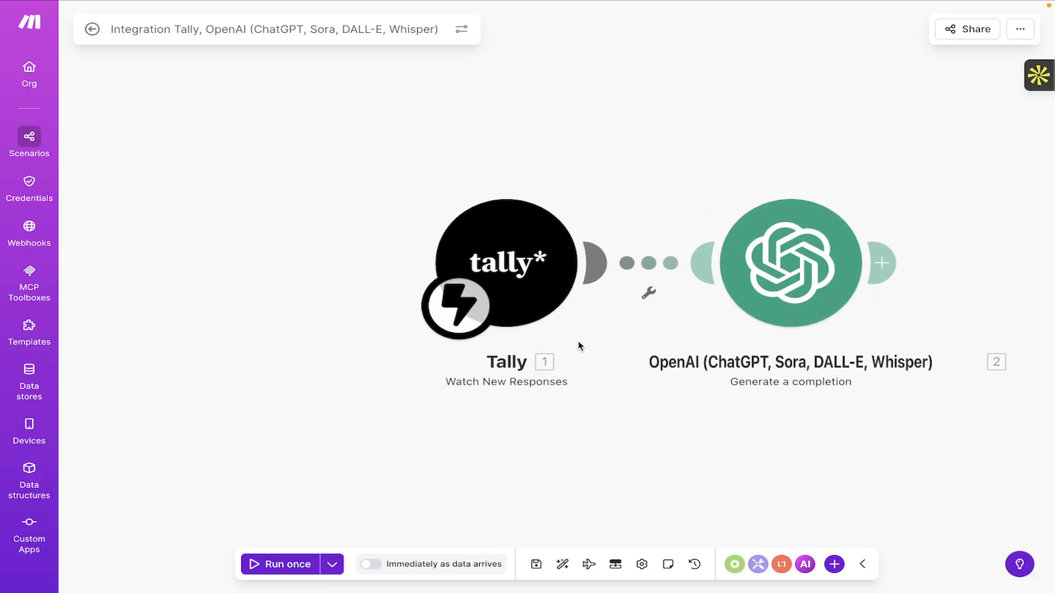
scroll(579, 347, right, 4)
scroll(579, 346, left, 2)
scroll(579, 347, down, 2)
scroll(579, 347, up, 1)
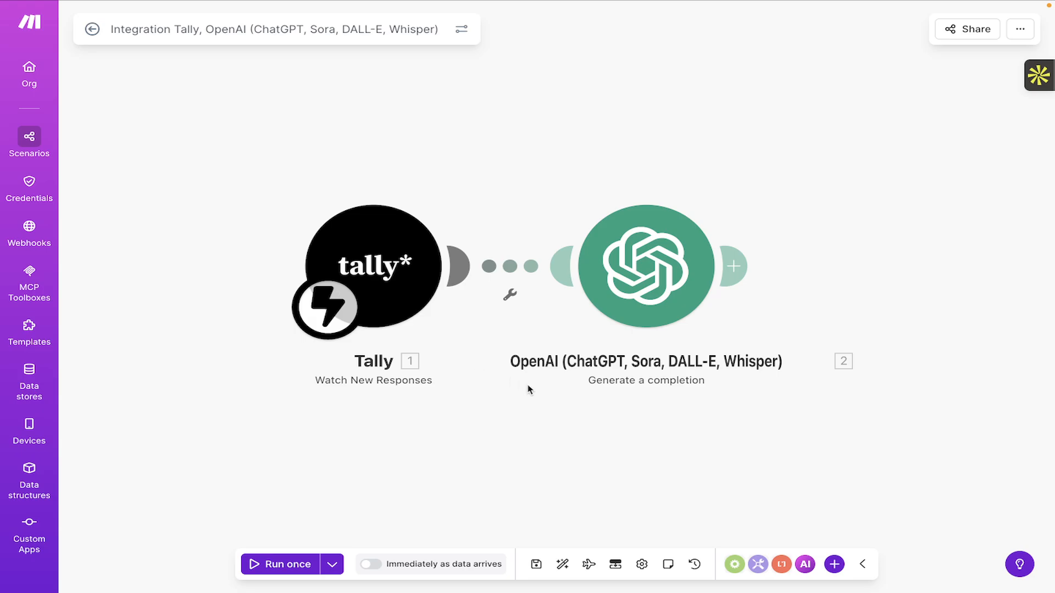
click(562, 571)
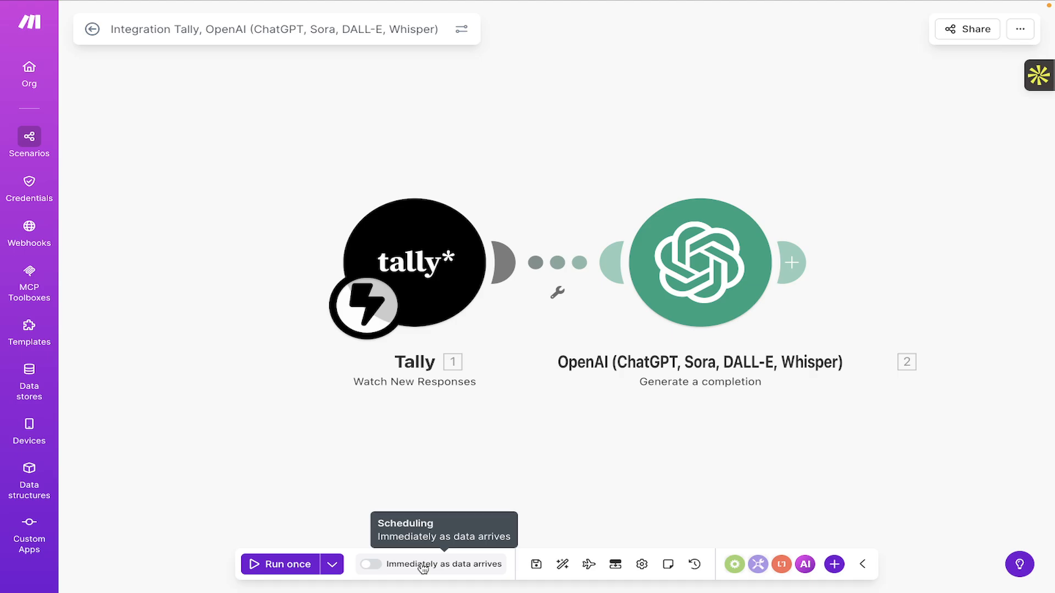
Run the scenario once so it waits for data, then go to the Support Feedback form tab.
click(280, 565)
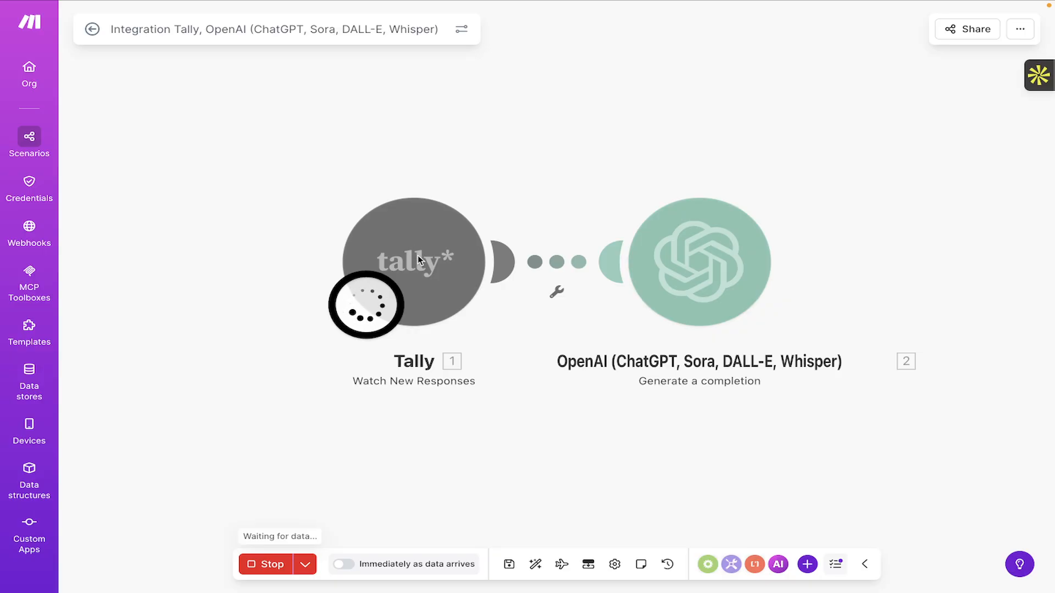
mouse_move(774, 4)
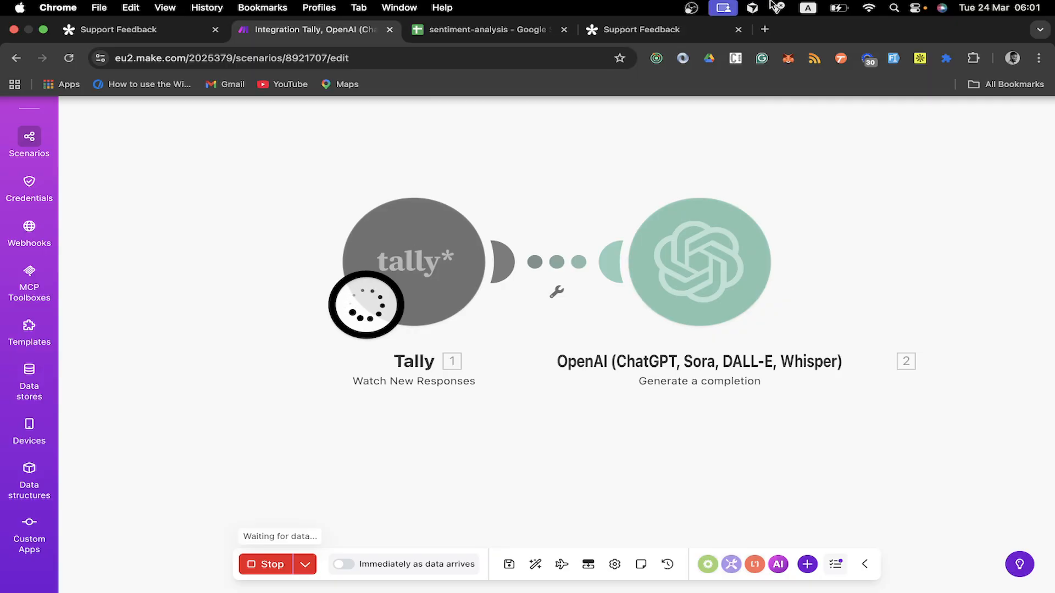
click(634, 33)
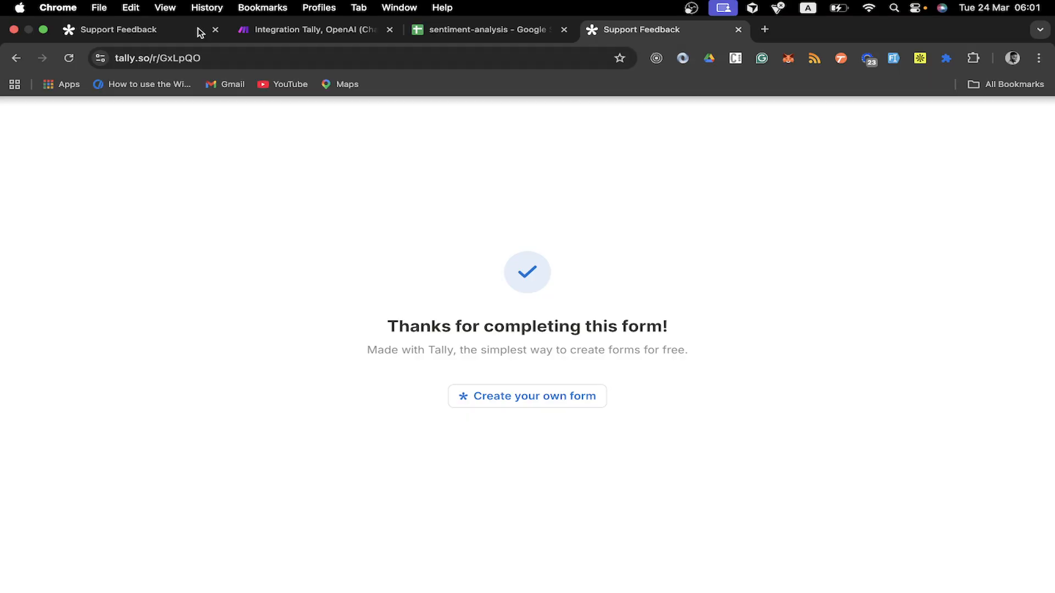
Reload a blank Support Feedback form and autofill the saved name and email address.
click(186, 58)
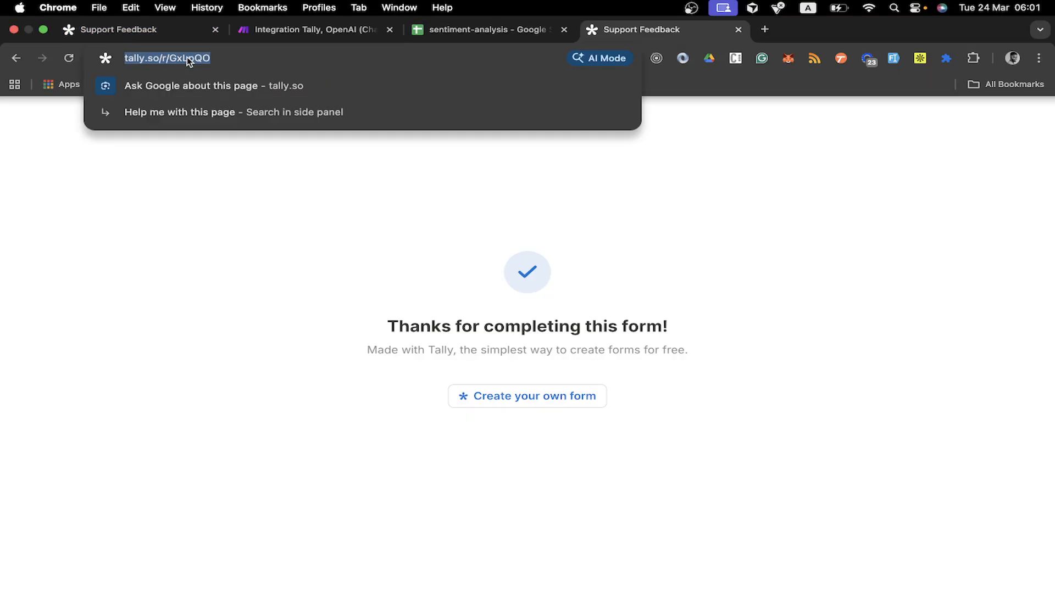
key(Return)
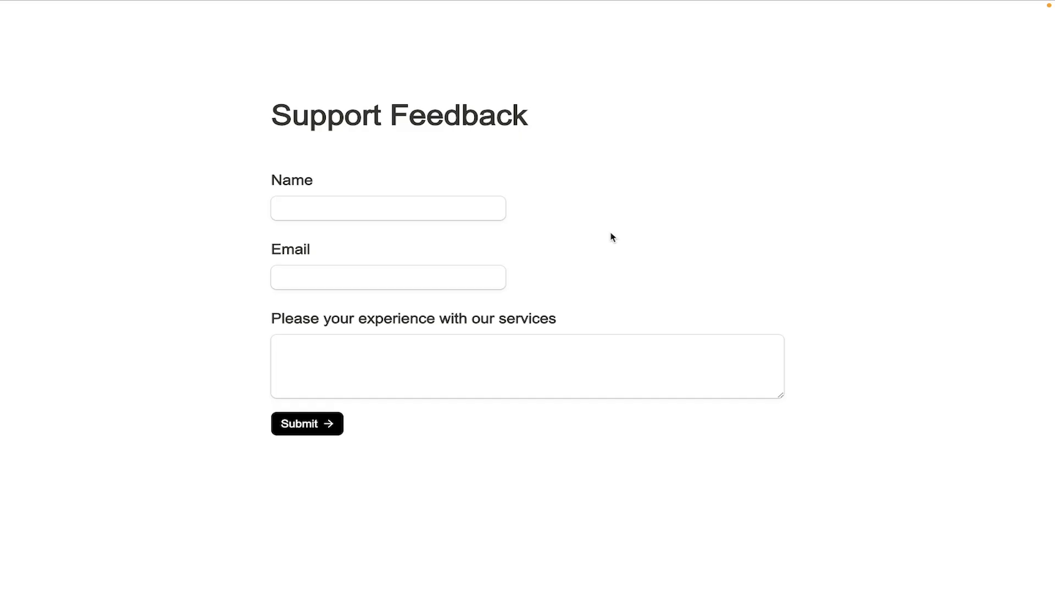
click(377, 207)
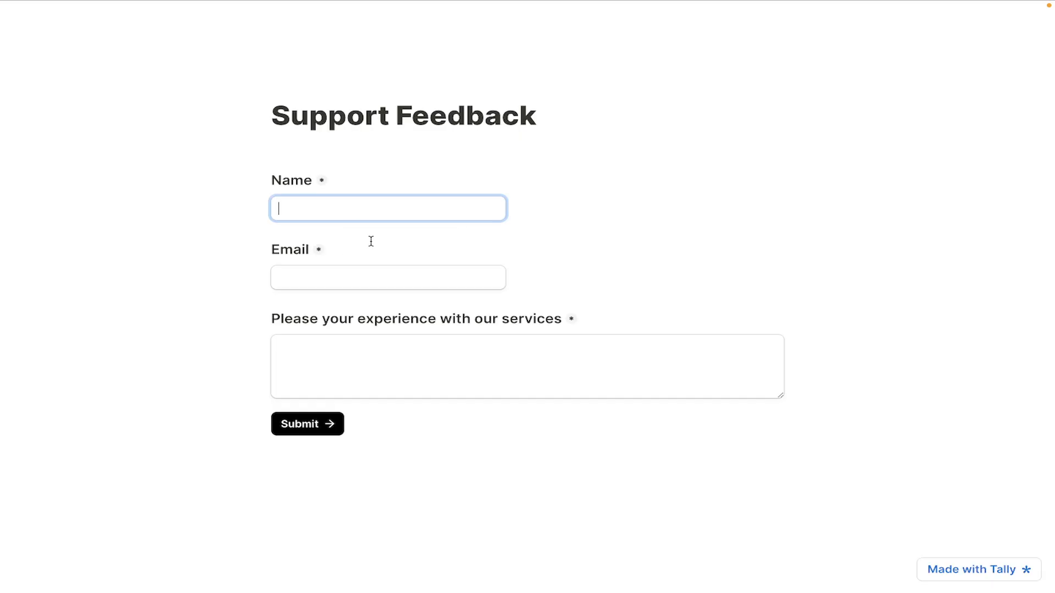
click(314, 207)
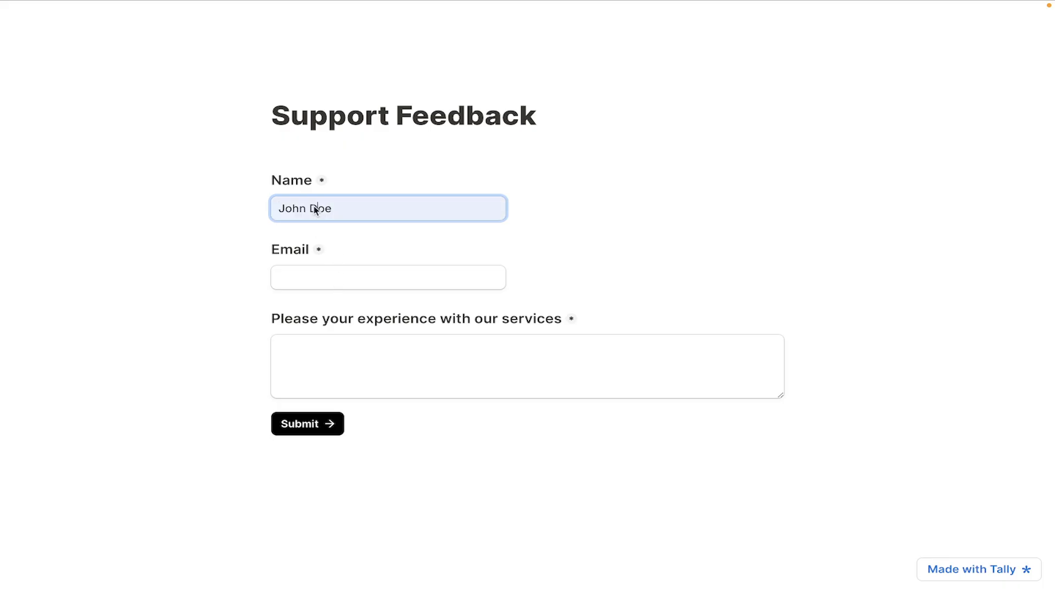
click(306, 275)
text(j)
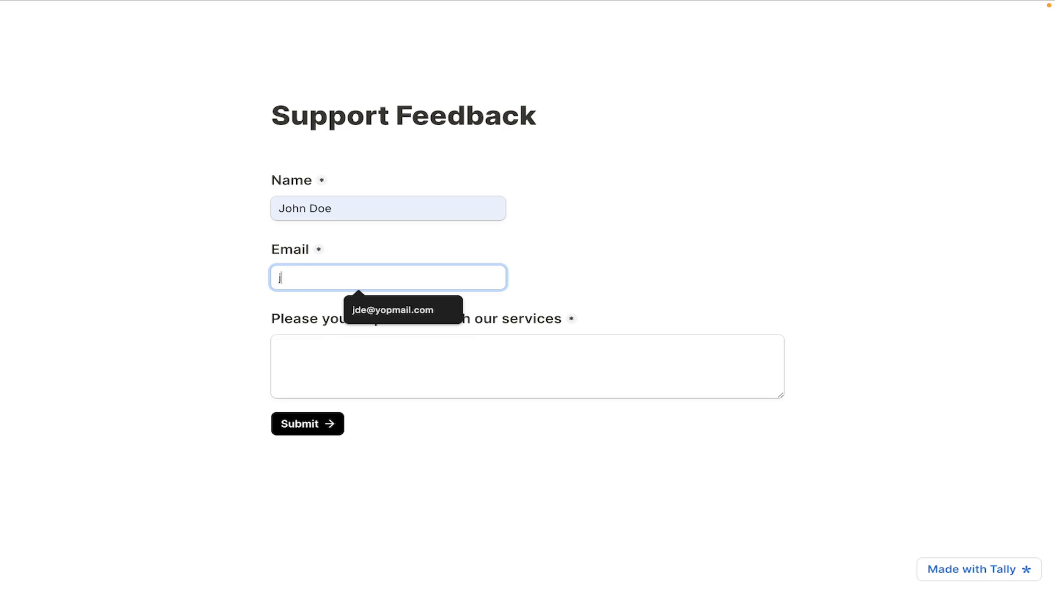
click(392, 309)
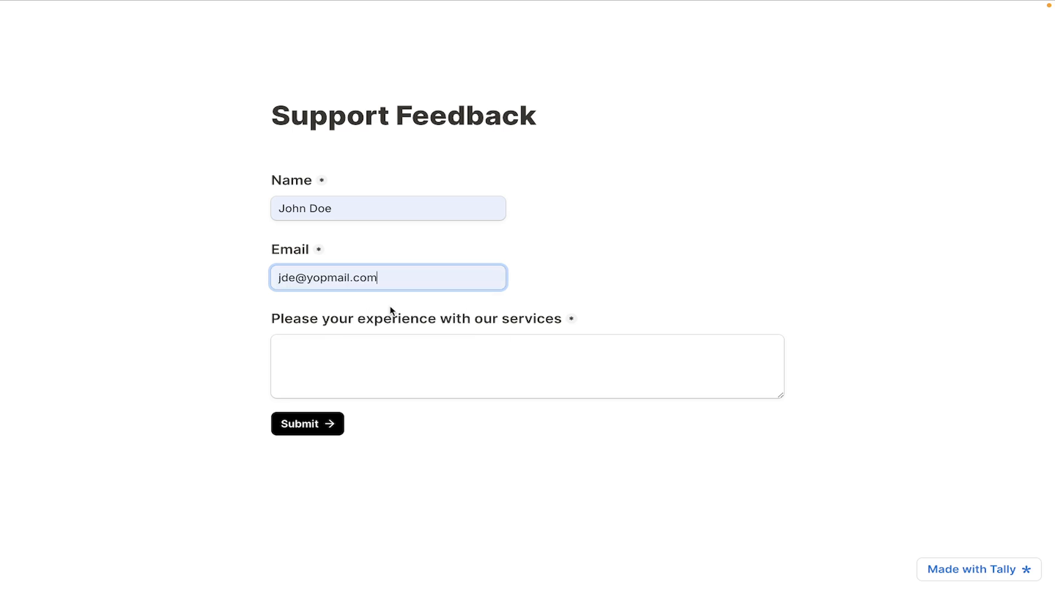
Enter the feedback 'Terrible experience I had with your team!' and submit the form.
click(343, 351)
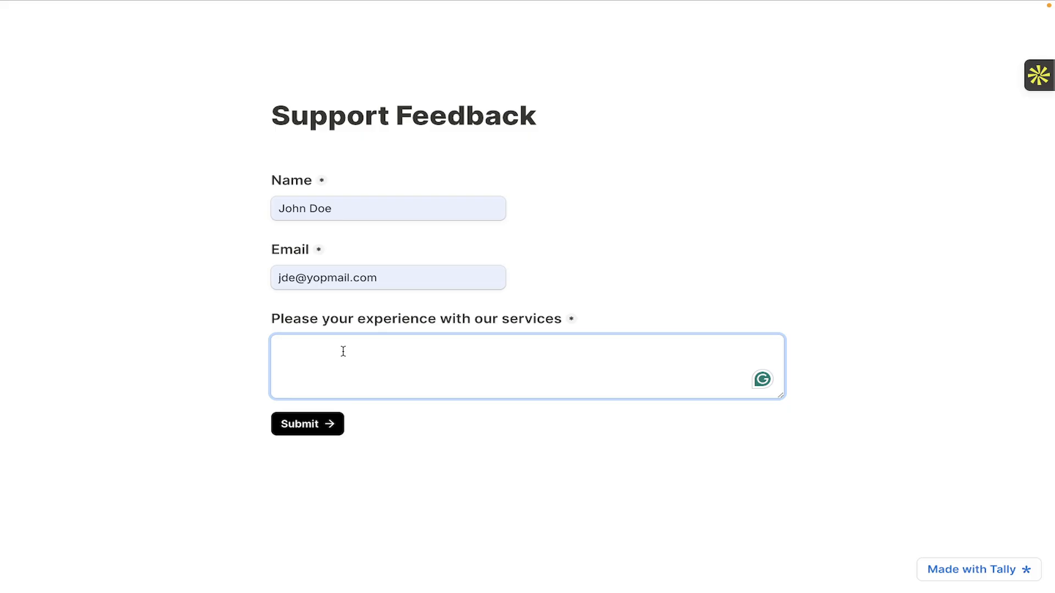
key(Caps_Lock)
text(Terrible experience I had)
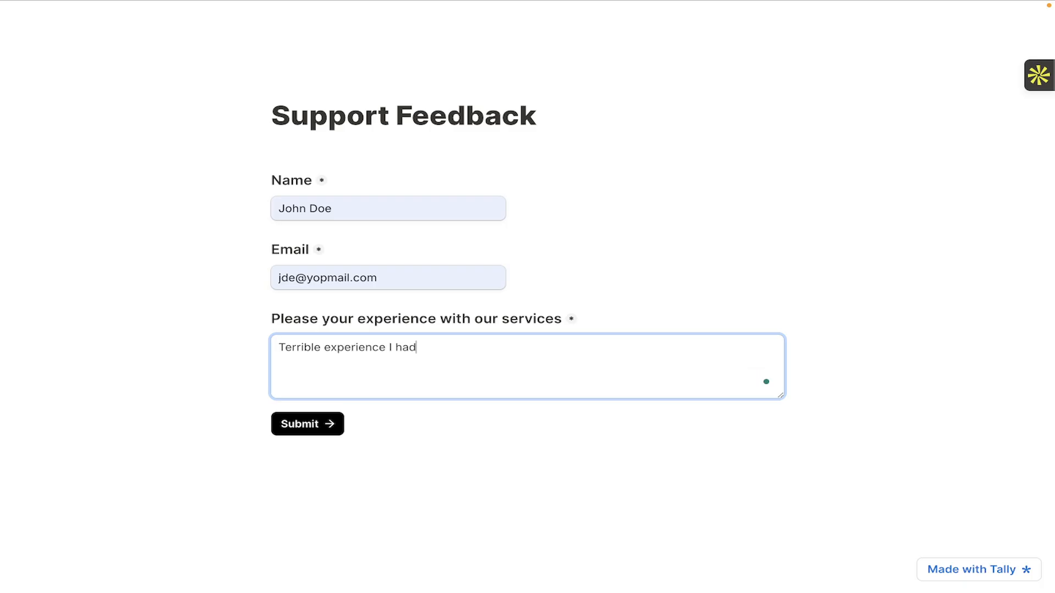
text( with your team!.)
key(BackSpace)
key(BackSpace)
mouse_move(346, 351)
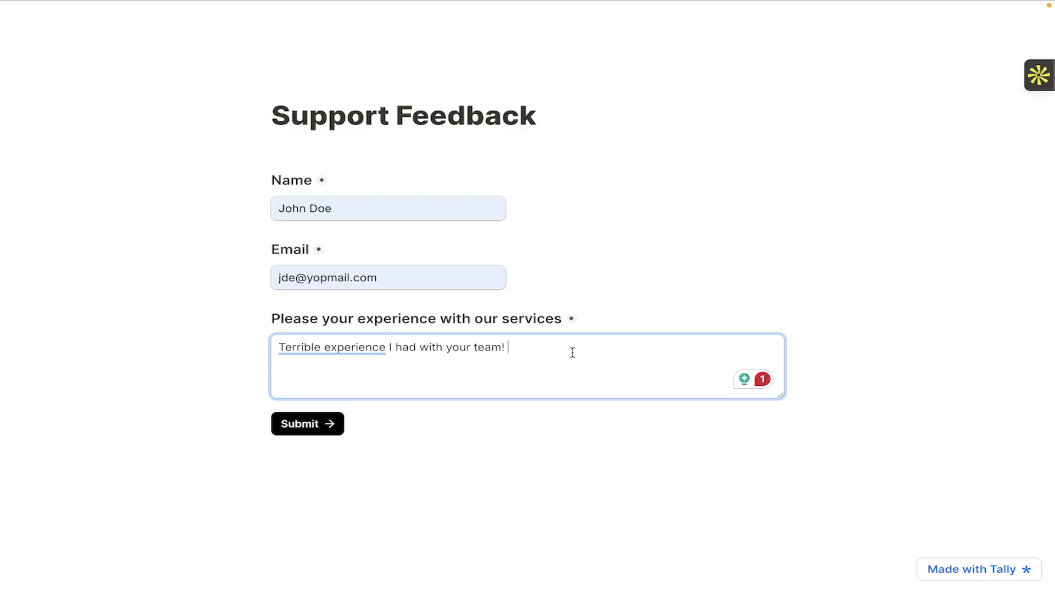
click(309, 428)
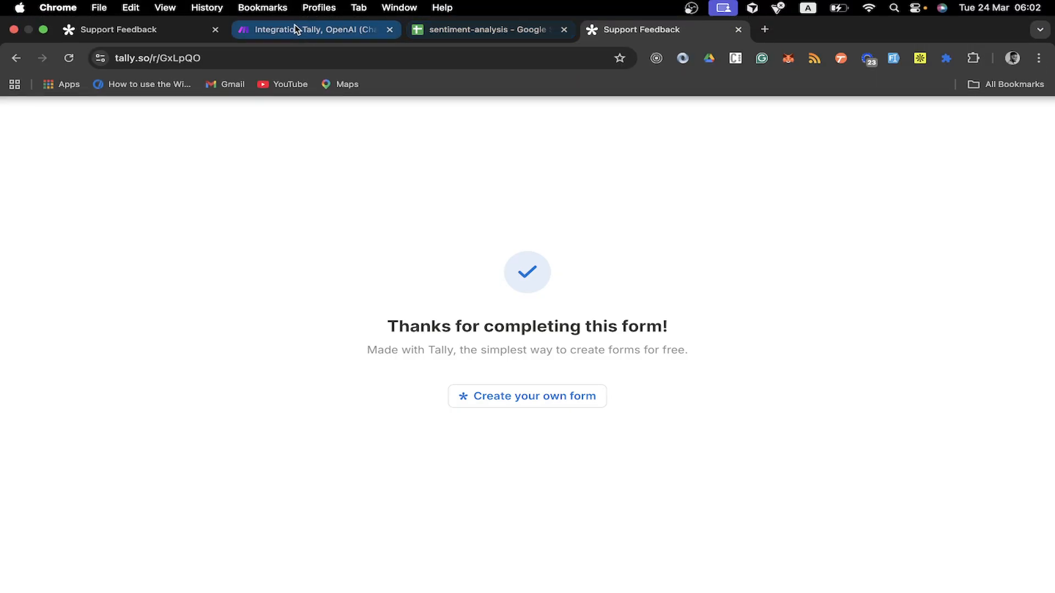
Back in Make, inspect the Tally trigger's output with the submitted Fields expanded, then close it.
click(276, 29)
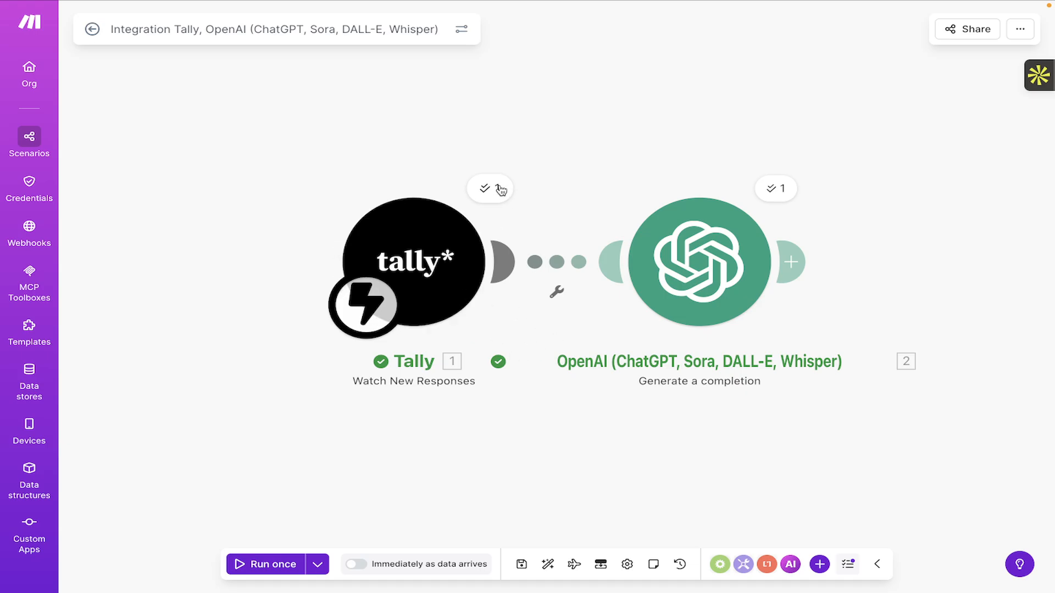
click(499, 189)
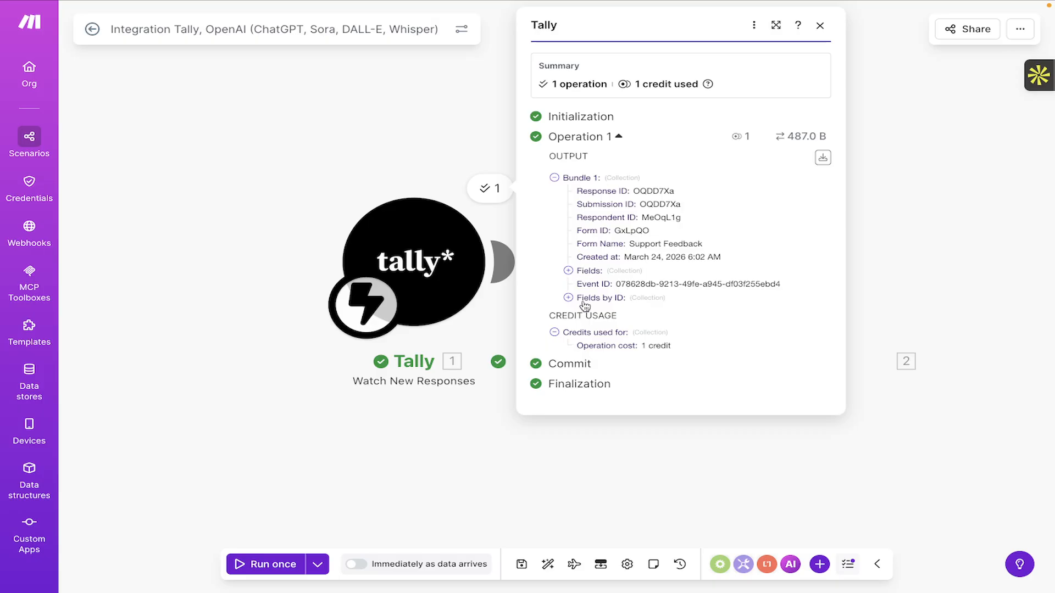
click(569, 271)
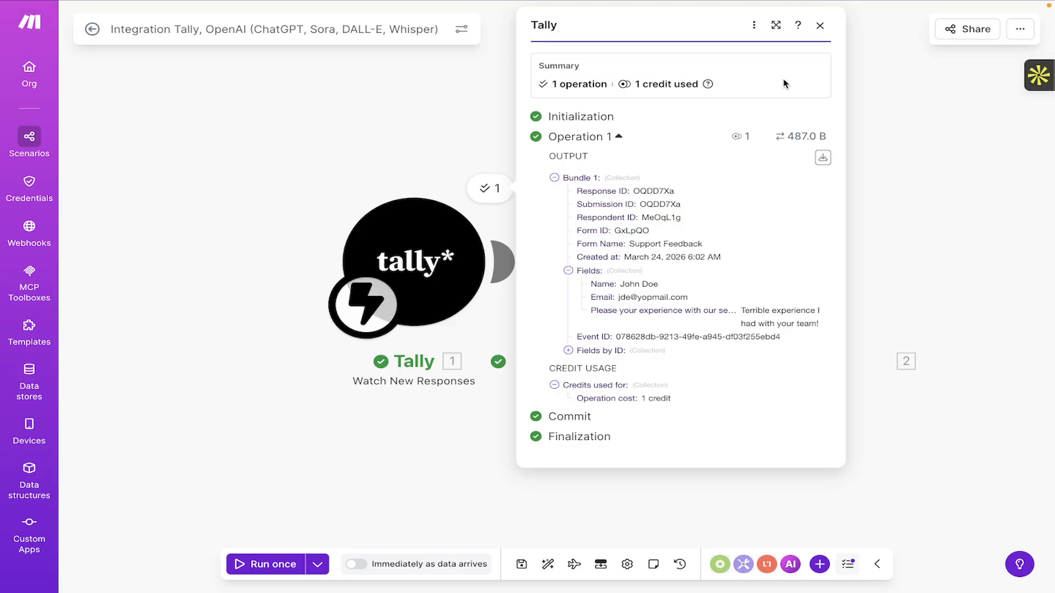
click(821, 26)
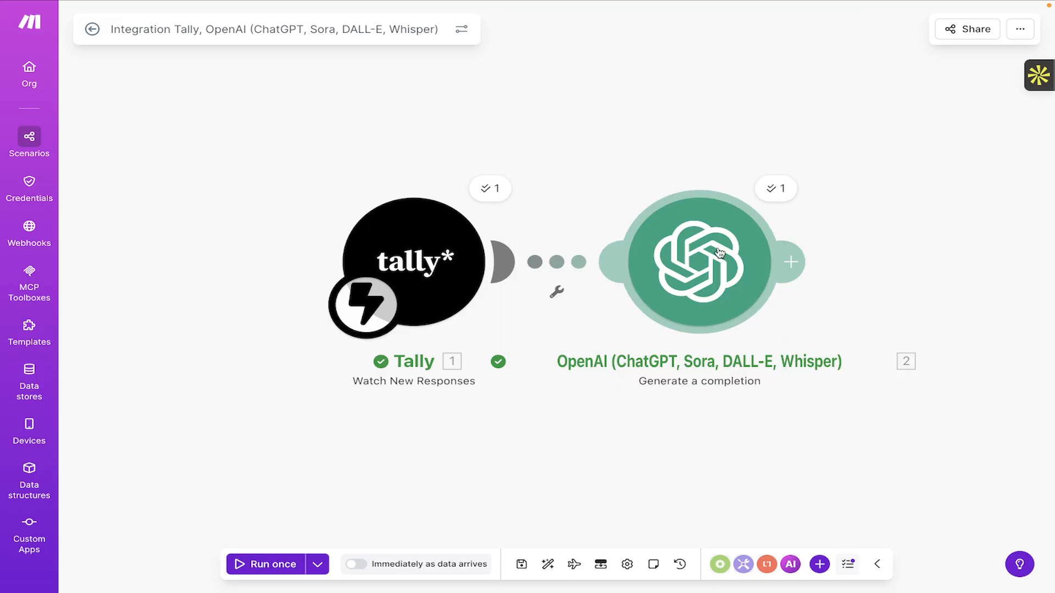
click(776, 190)
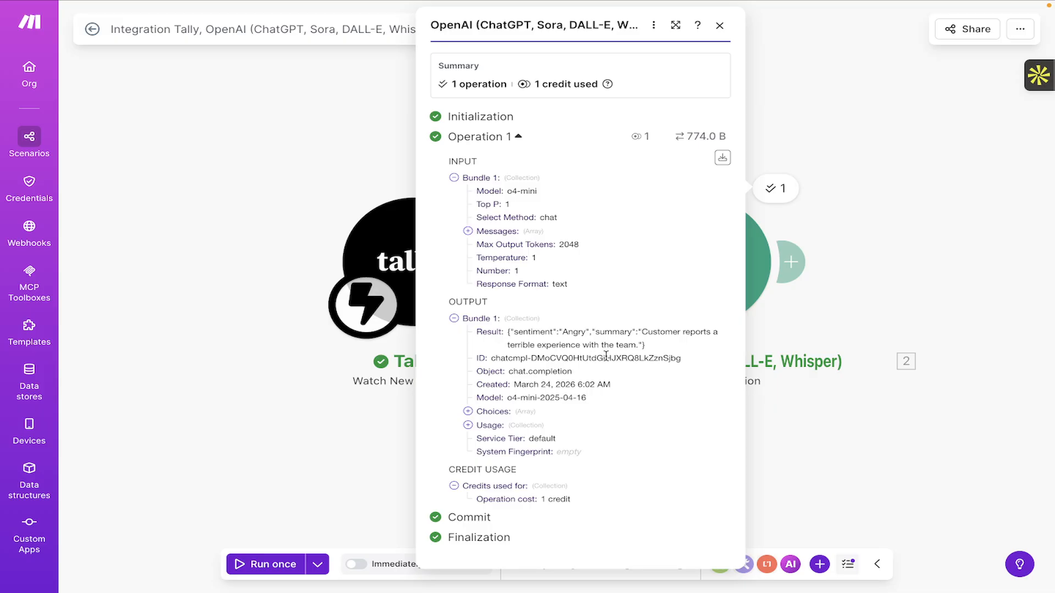
click(468, 413)
click(482, 425)
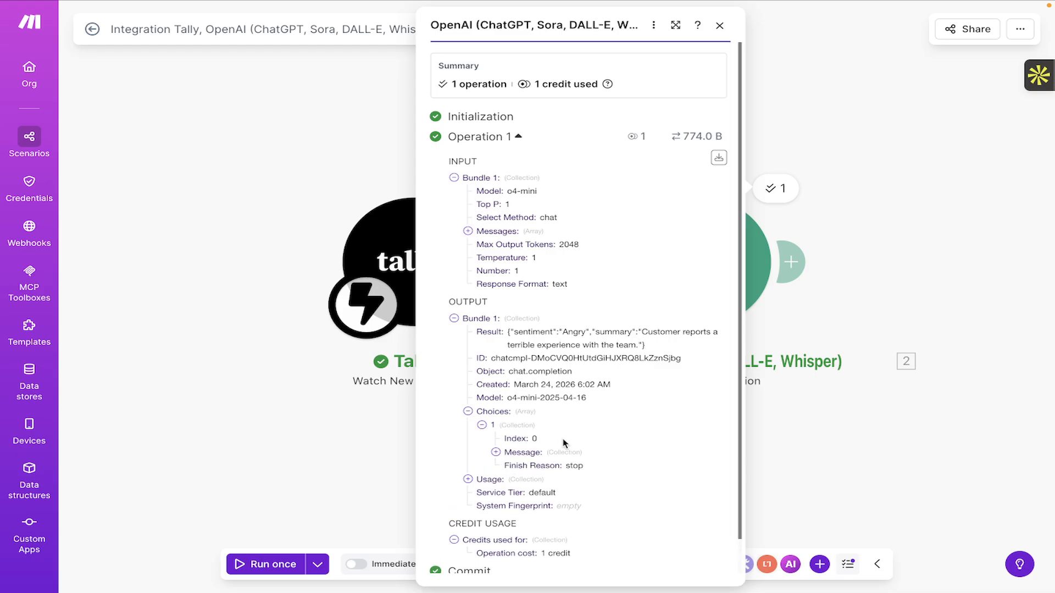
scroll(563, 442, down, 1)
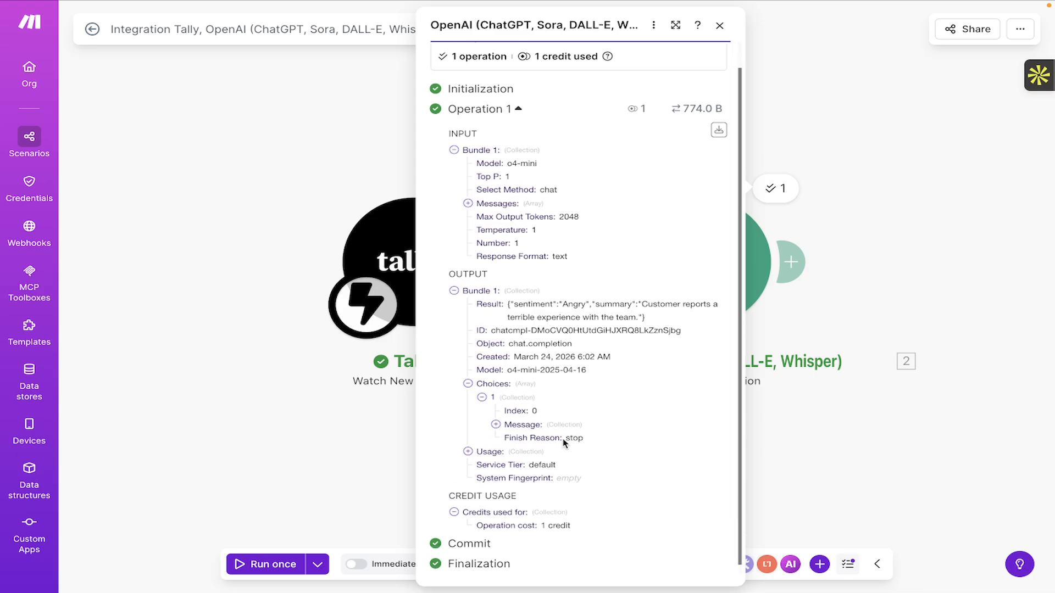
click(468, 375)
click(468, 413)
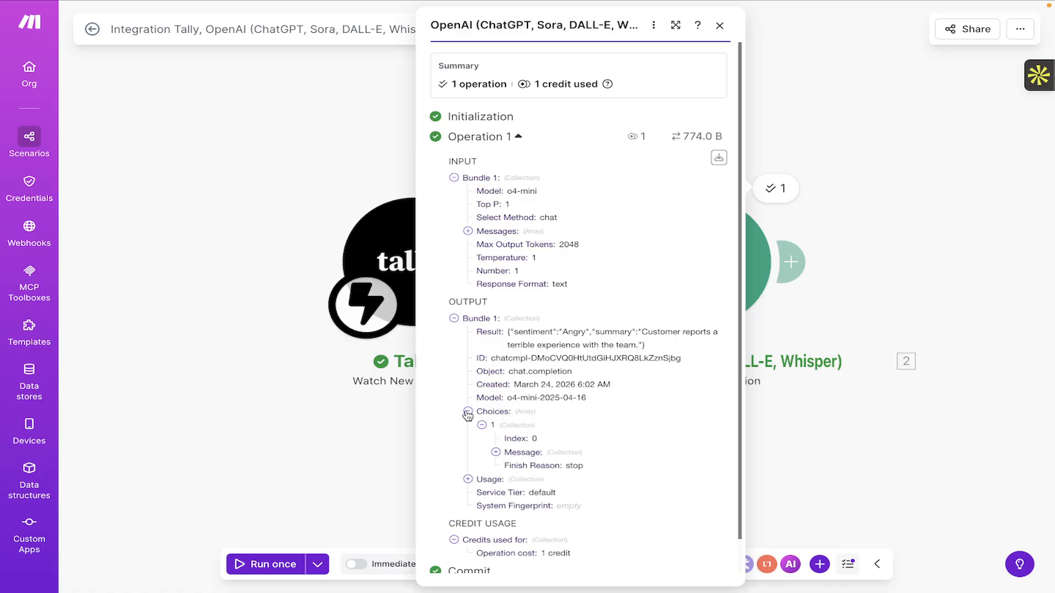
click(496, 453)
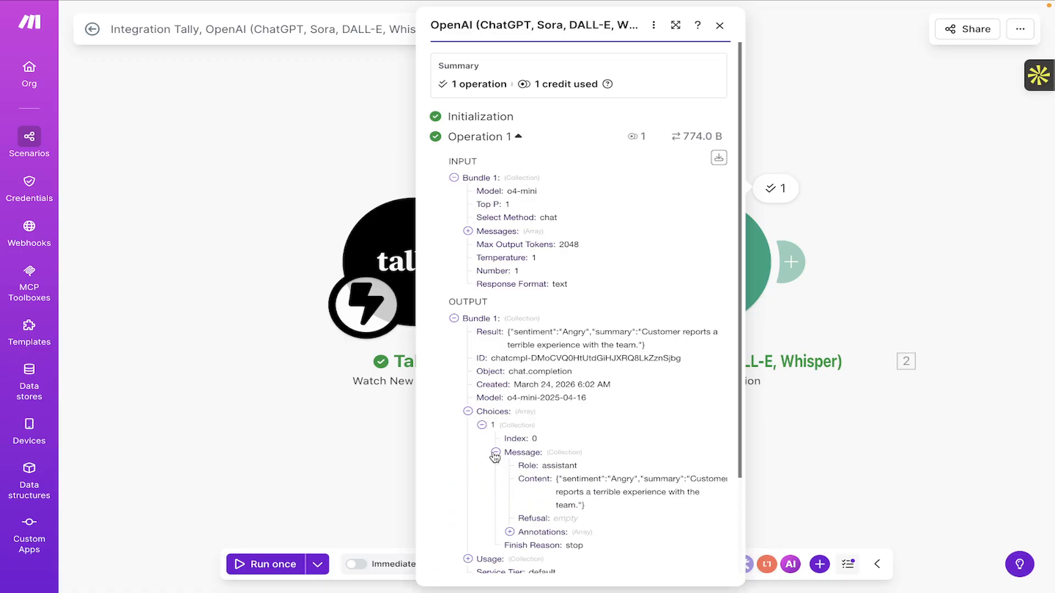
scroll(495, 456, down, 2)
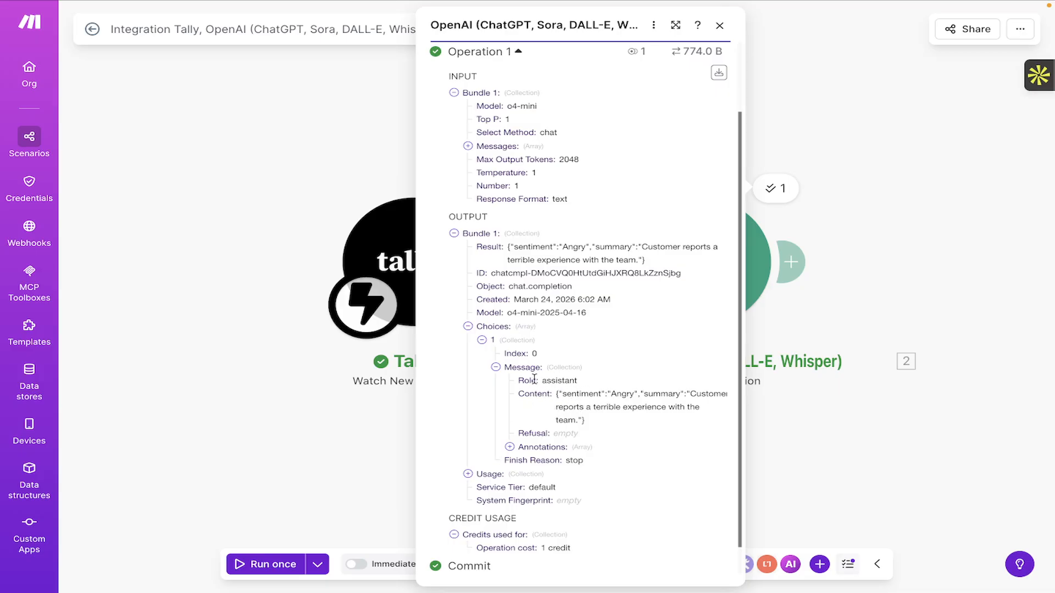
scroll(564, 384, down, 1)
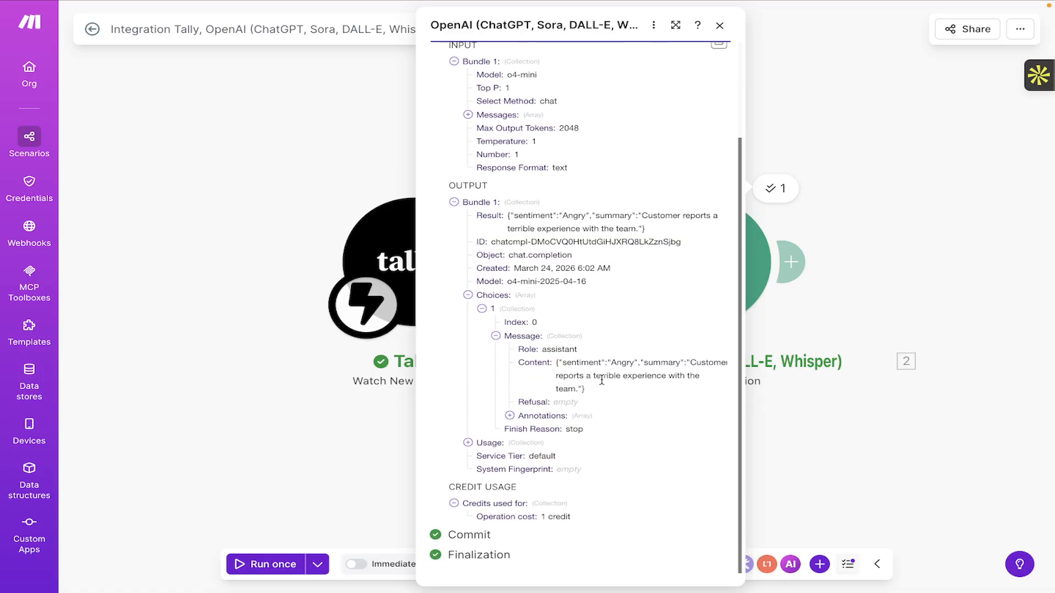
double_click(579, 363)
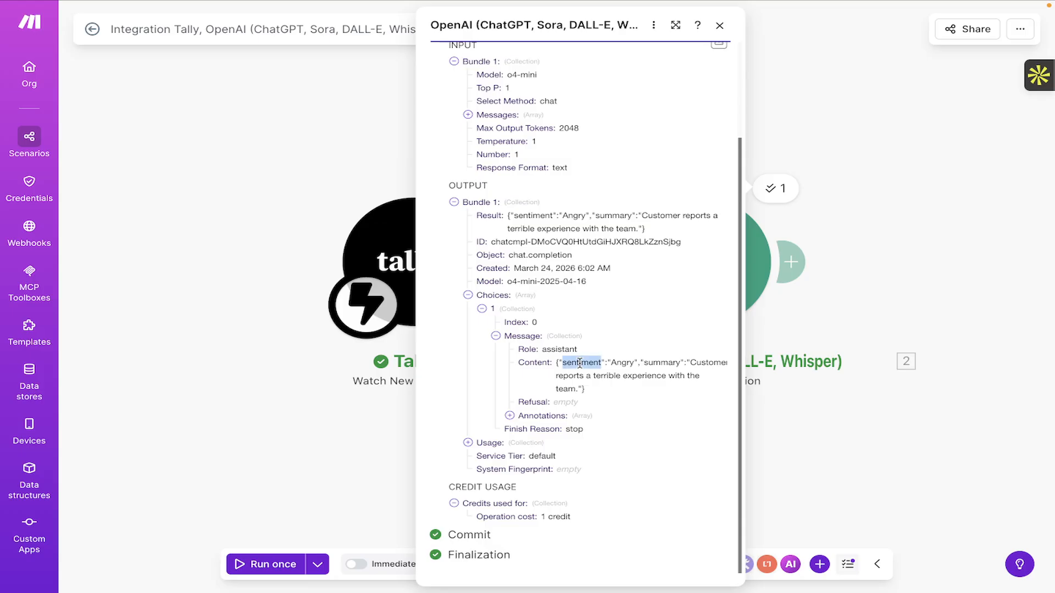
click(657, 366)
click(719, 25)
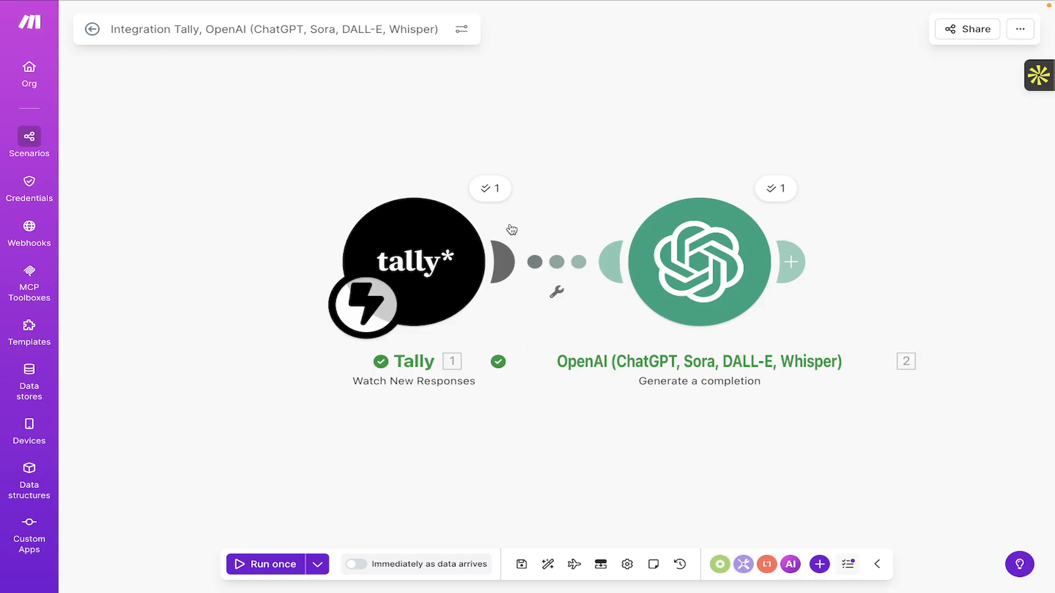
mouse_move(768, 2)
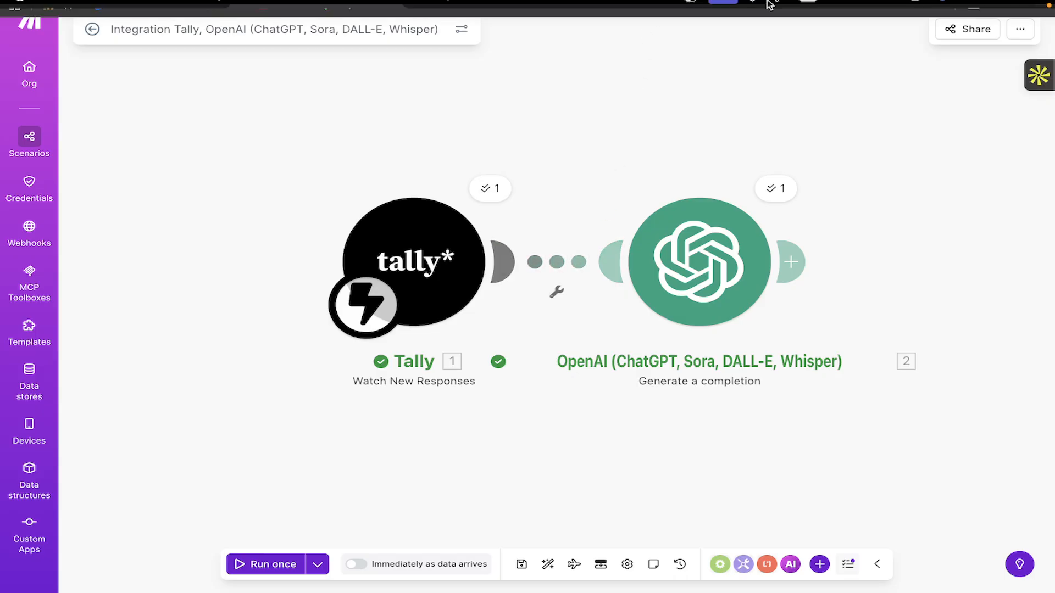
click(687, 7)
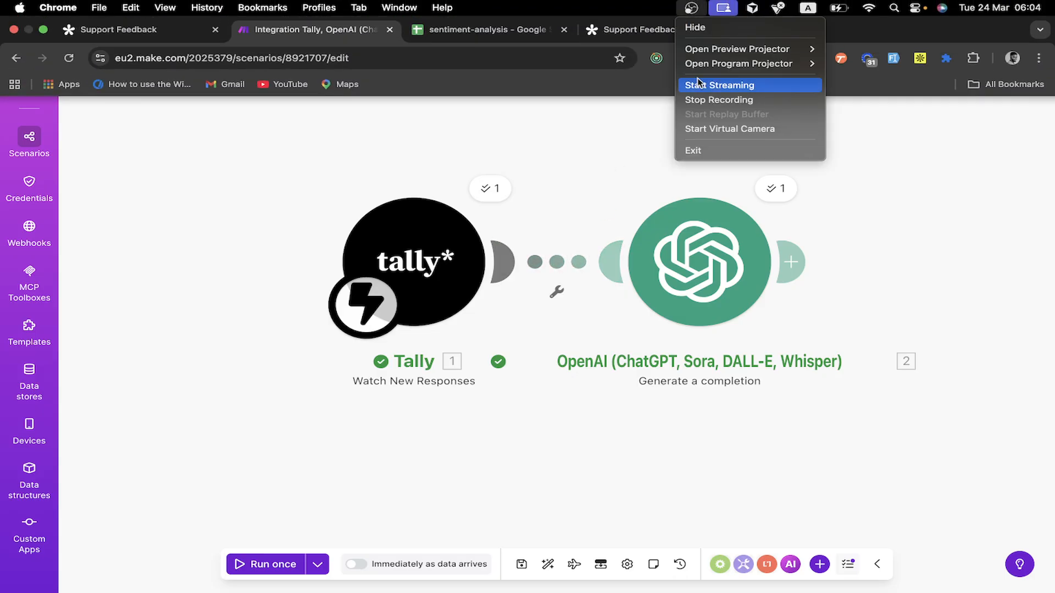